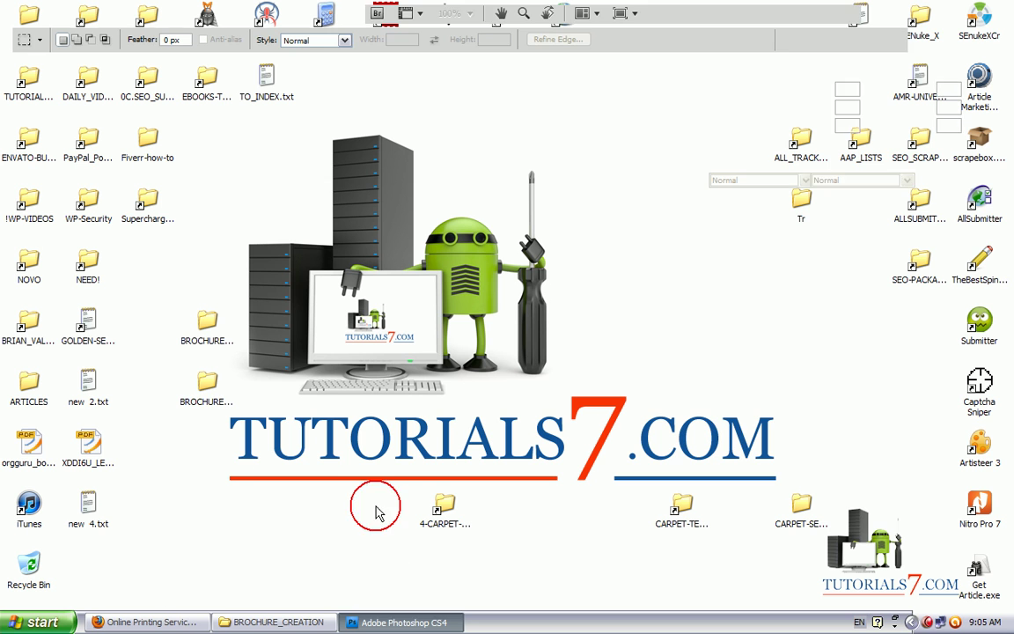
# Minimize the empty Photoshop CS4 workspace so the UPrinting.com home page in Firefox is showing.
pyautogui.click(400, 622)
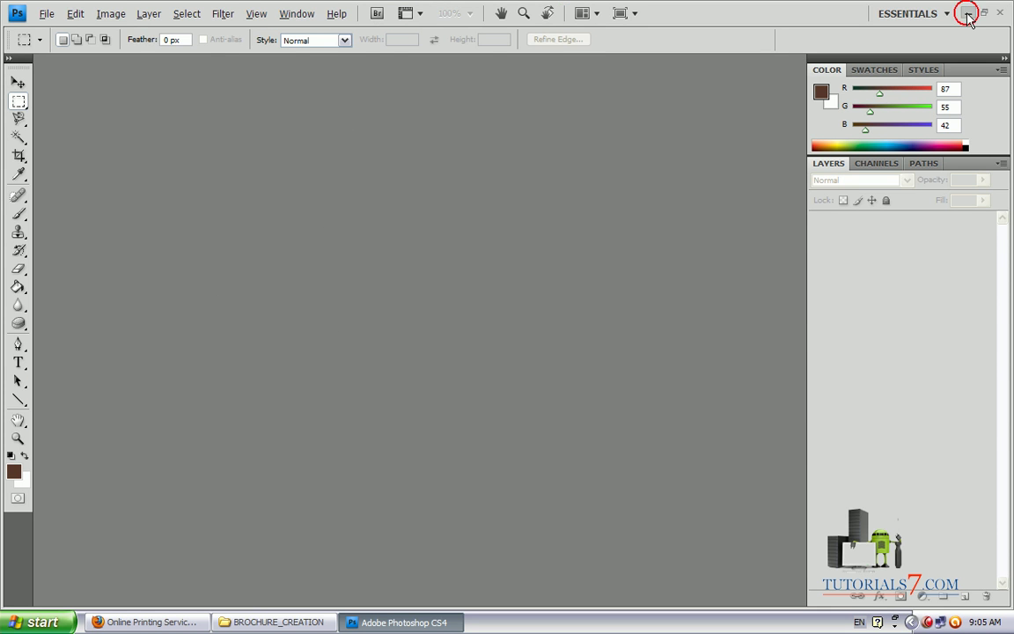
pyautogui.click(967, 13)
pyautogui.click(115, 621)
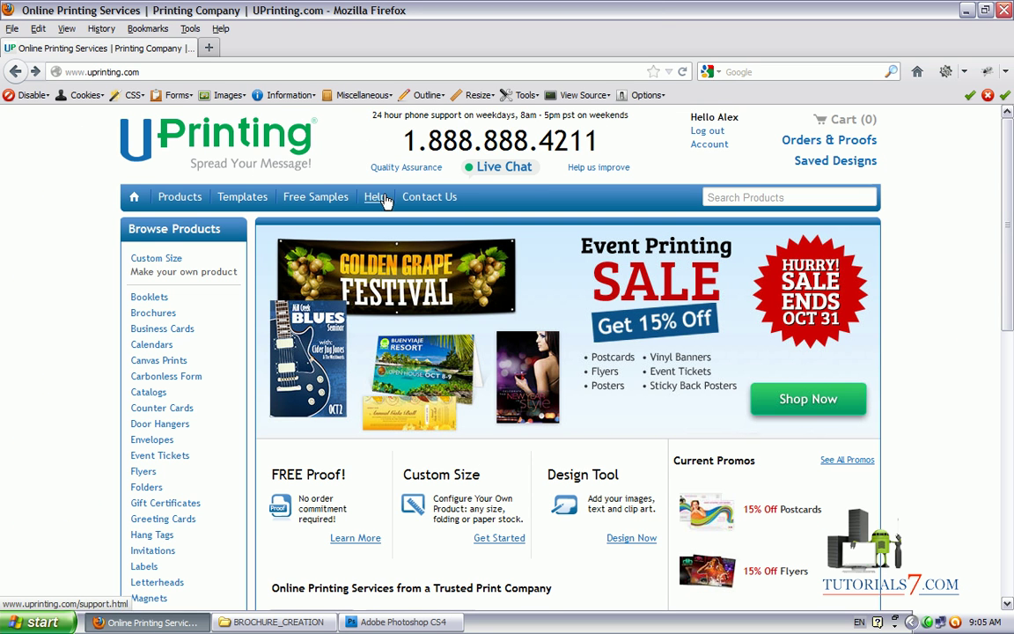
pyautogui.moveTo(547, 574)
pyautogui.mouseDown()
pyautogui.moveTo(396, 323)
pyautogui.moveTo(264, 231)
pyautogui.moveTo(356, 149)
pyautogui.moveTo(161, 104)
pyautogui.moveTo(70, 143)
pyautogui.moveTo(101, 189)
pyautogui.moveTo(264, 185)
pyautogui.mouseUp()
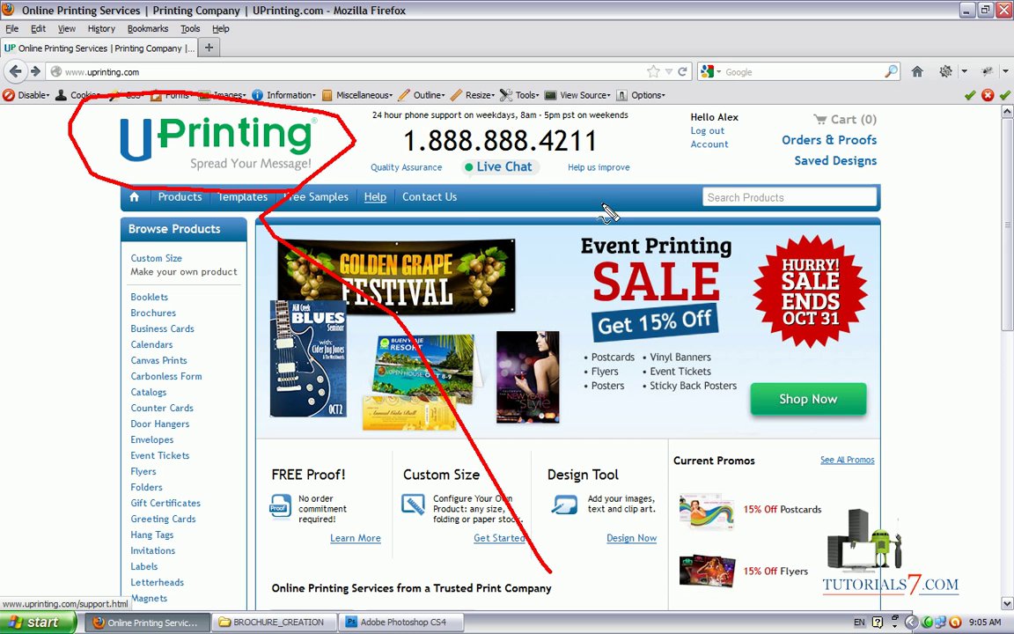
pyautogui.moveTo(464, 187)
pyautogui.mouseDown()
pyautogui.moveTo(414, 145)
pyautogui.moveTo(474, 201)
pyautogui.mouseUp()
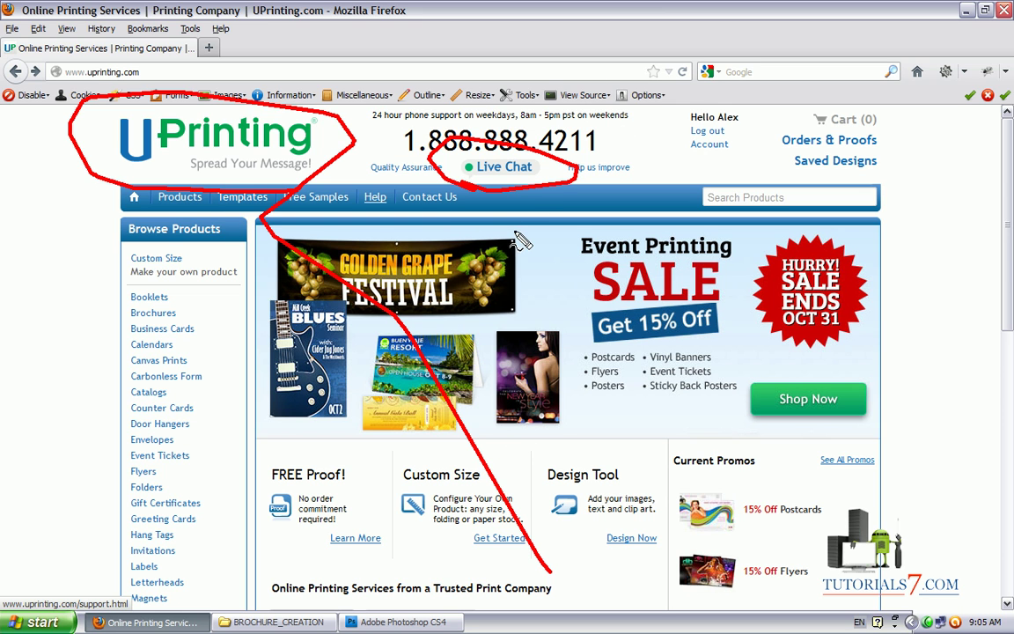
pyautogui.press('Escape')
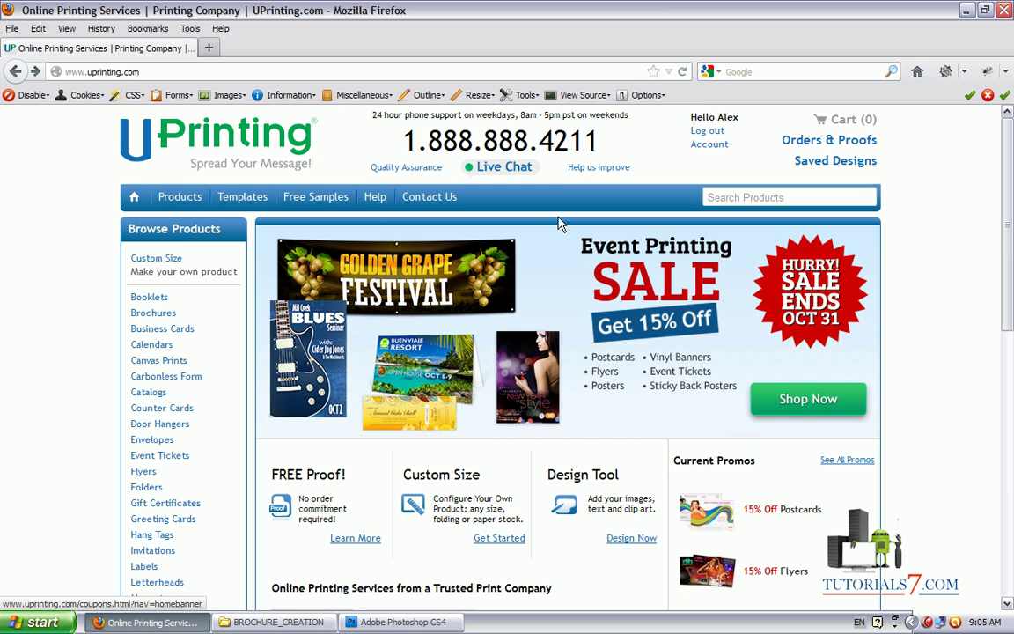
pyautogui.scroll(-1, 1010, 151)
pyautogui.scroll(1, 1010, 151)
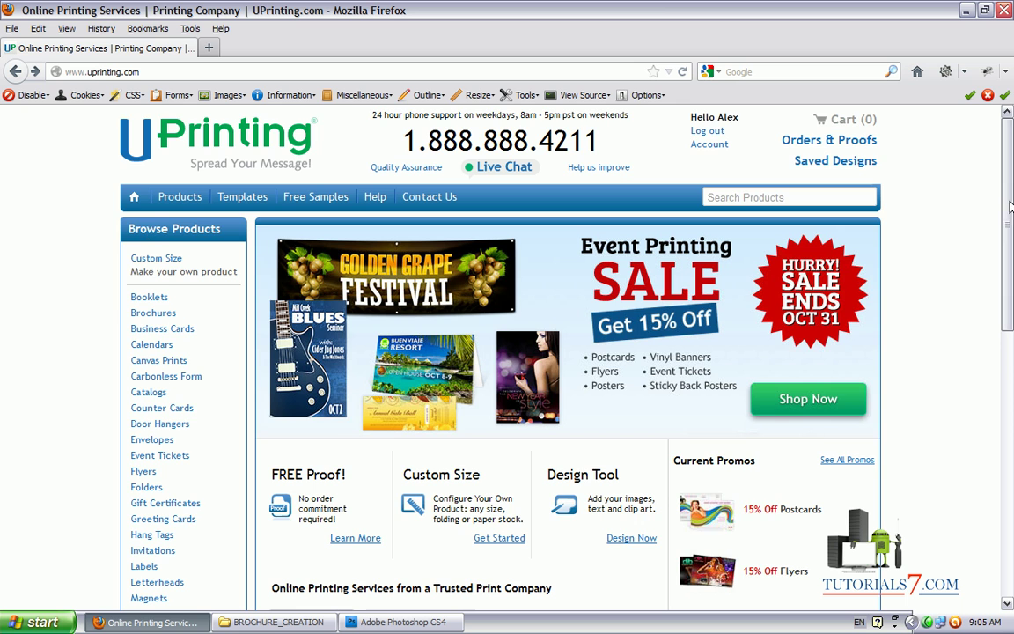
pyautogui.scroll(-4, 1009, 220)
pyautogui.scroll(4, 1010, 220)
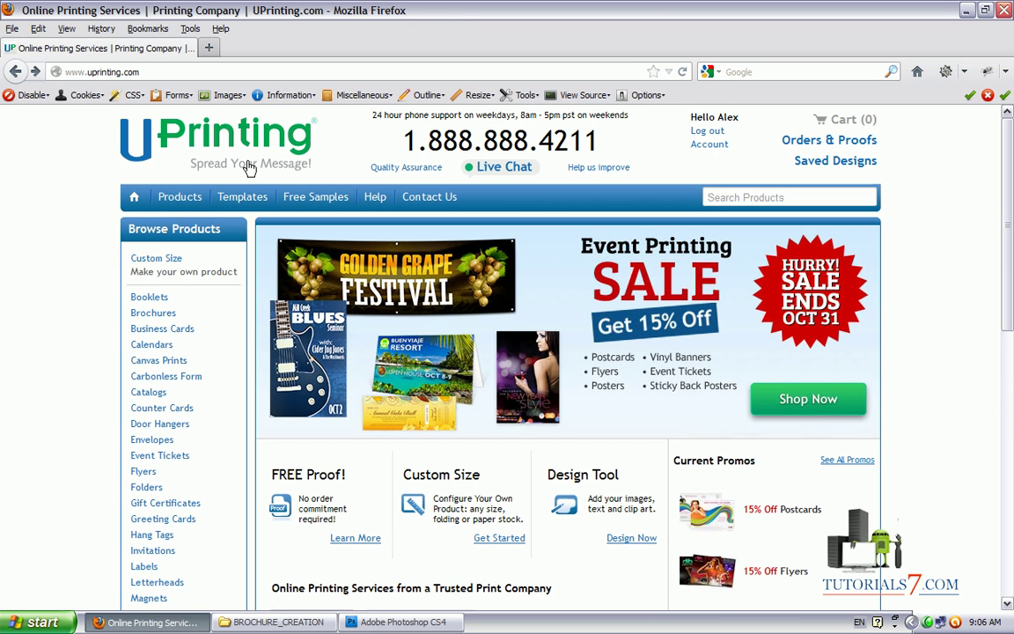
pyautogui.moveTo(659, 457)
pyautogui.mouseDown()
pyautogui.moveTo(706, 132)
pyautogui.moveTo(764, 116)
pyautogui.moveTo(676, 144)
pyautogui.mouseUp()
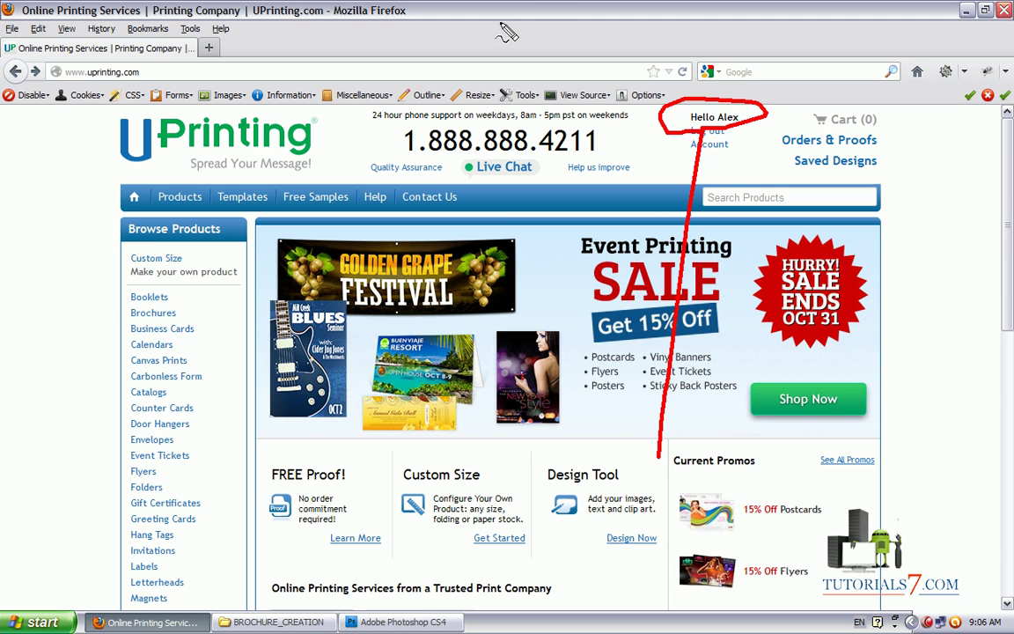
# Go through Templates > Print Templates to Brochure Templates and highlight the Adobe Photoshop templates entry.
pyautogui.click(237, 201)
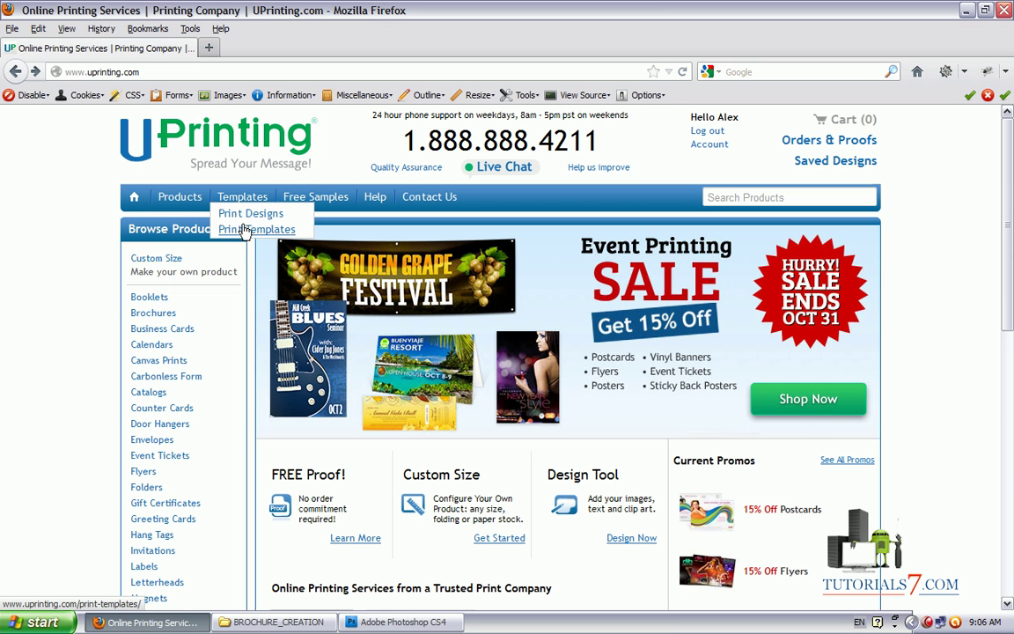
pyautogui.click(244, 230)
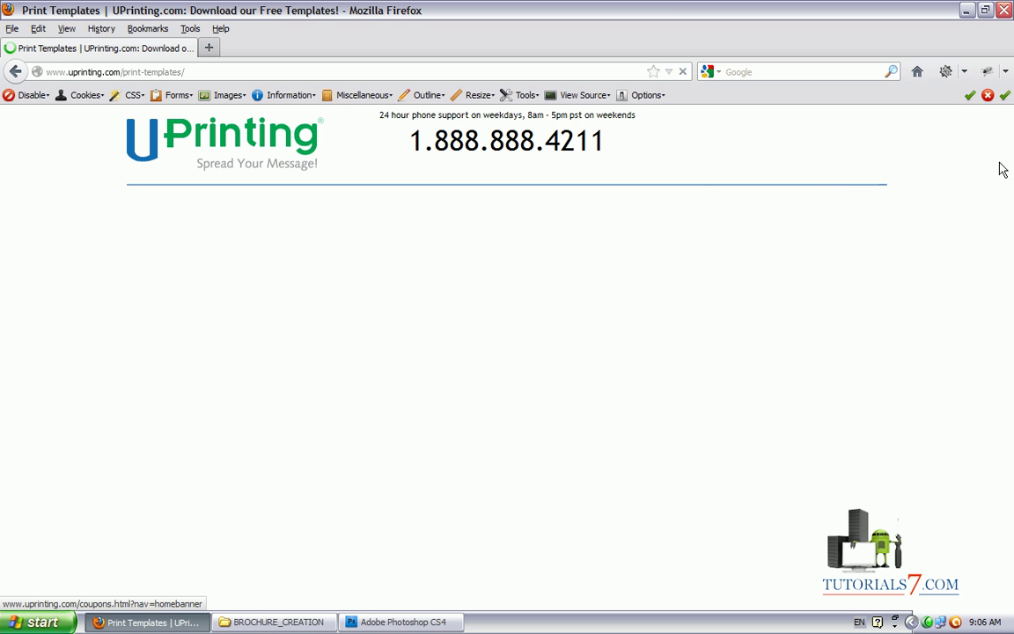
pyautogui.moveTo(1011, 157); pyautogui.dragTo(1010, 178)
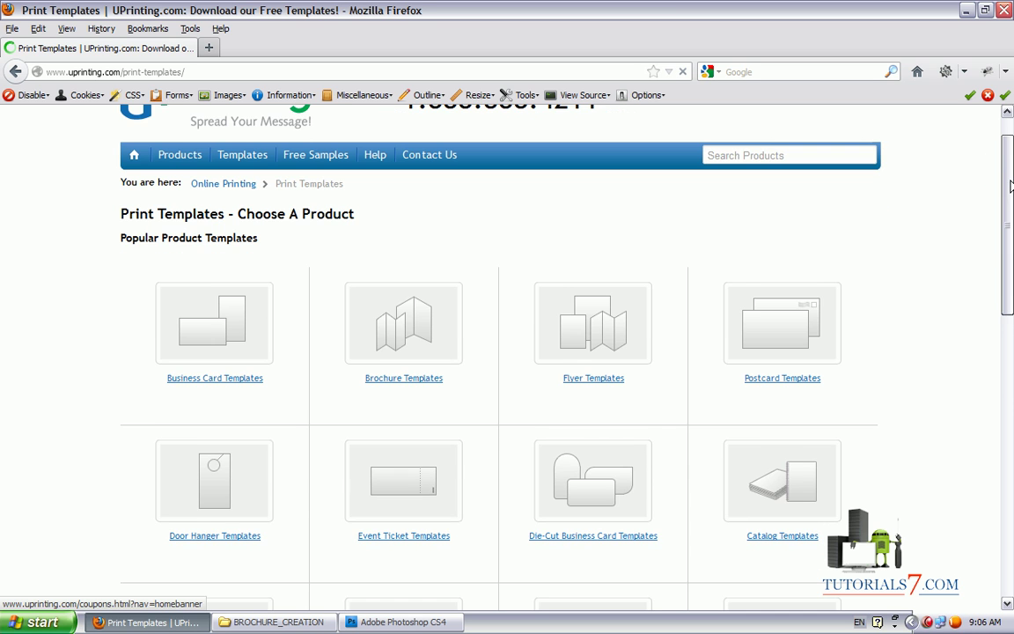
pyautogui.scroll(-1, 420, 384)
pyautogui.click(392, 342)
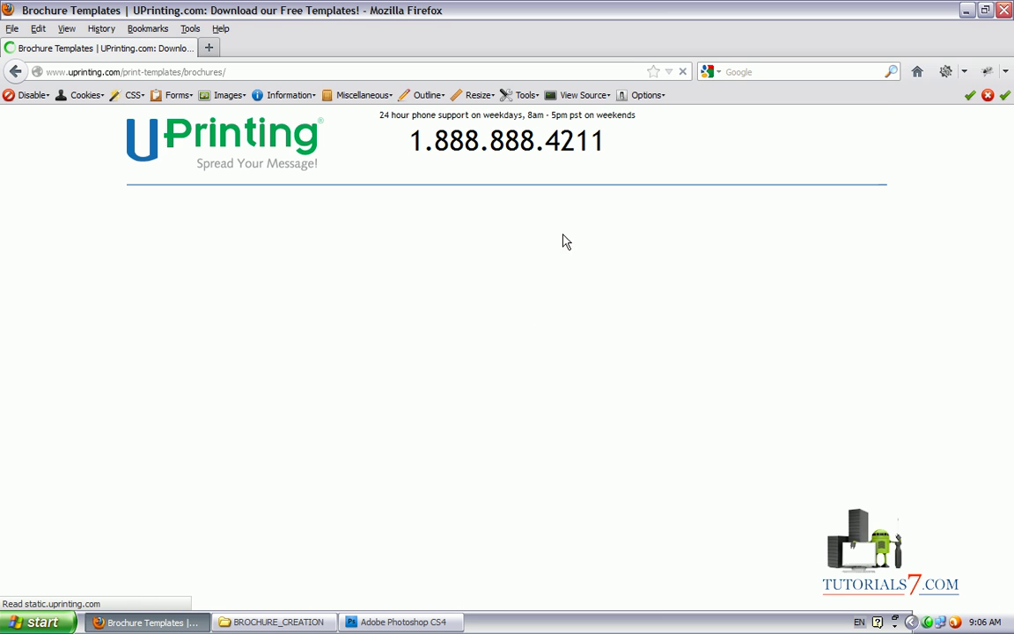
pyautogui.scroll(-1, 359, 387)
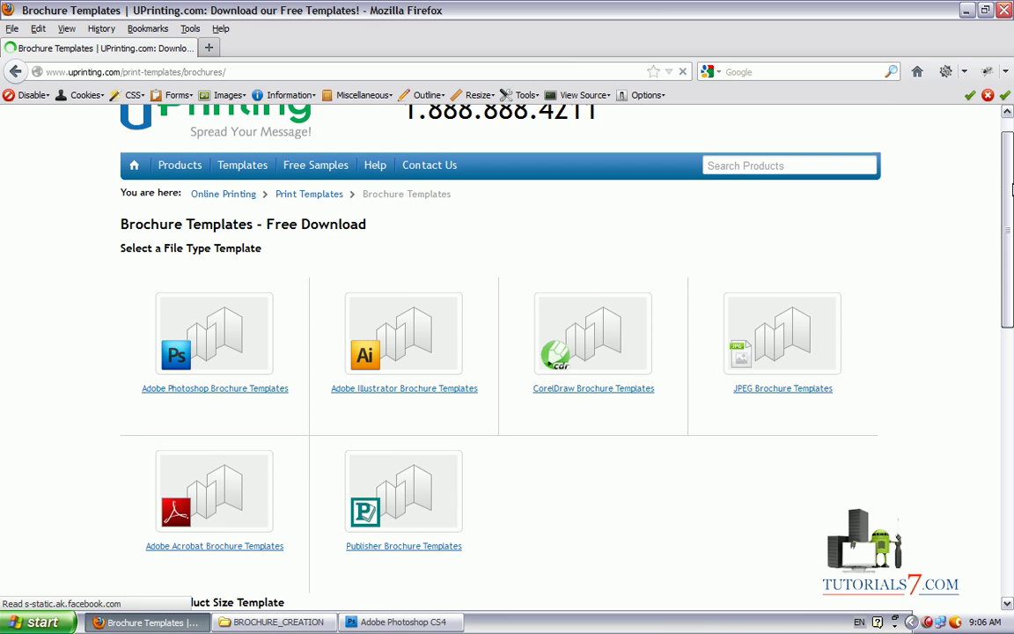
pyautogui.moveTo(257, 276)
pyautogui.mouseDown()
pyautogui.moveTo(202, 281)
pyautogui.moveTo(107, 396)
pyautogui.moveTo(286, 433)
pyautogui.moveTo(391, 374)
pyautogui.mouseUp()
pyautogui.scroll(-1, 211, 383)
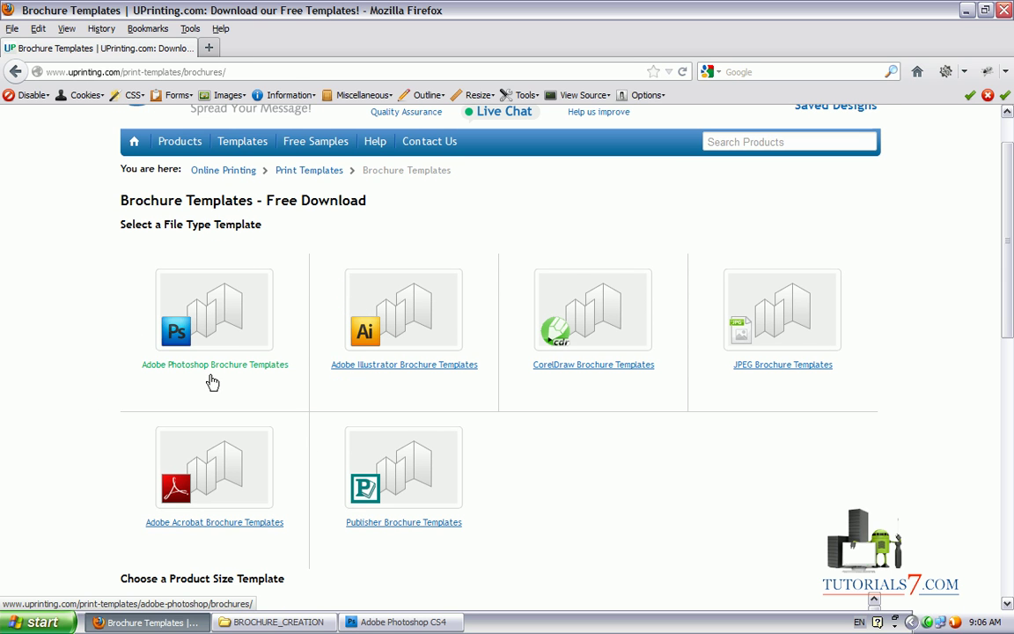
# Open Adobe Photoshop Brochure Templates and choose the 8.5" x 11" size with Flat finishing.
pyautogui.click(208, 373)
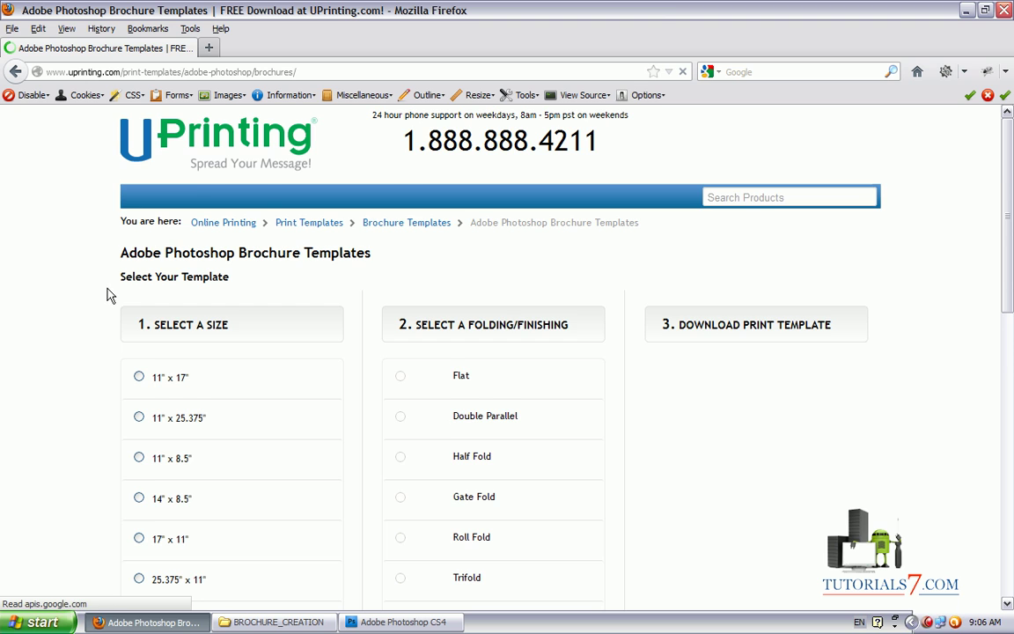
pyautogui.scroll(-4, 114, 290)
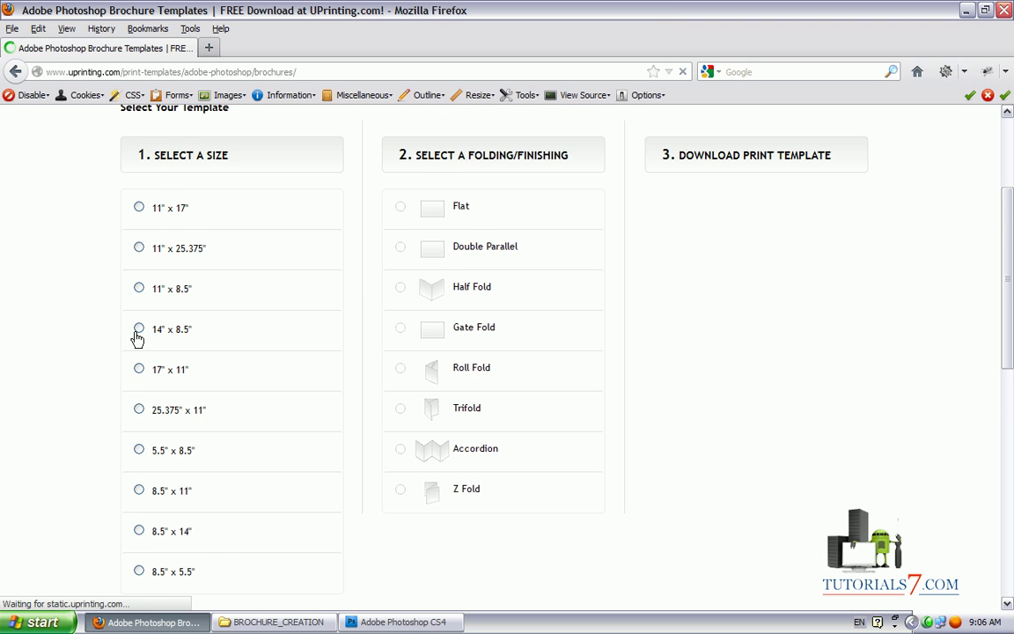
pyautogui.scroll(-2, 137, 405)
pyautogui.click(138, 391)
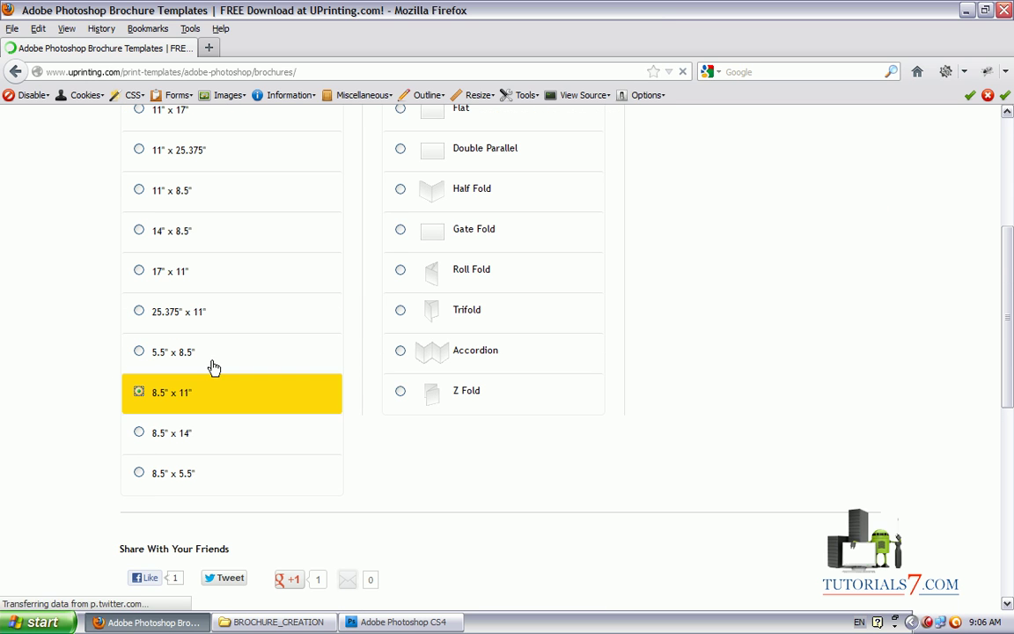
pyautogui.scroll(4, 338, 249)
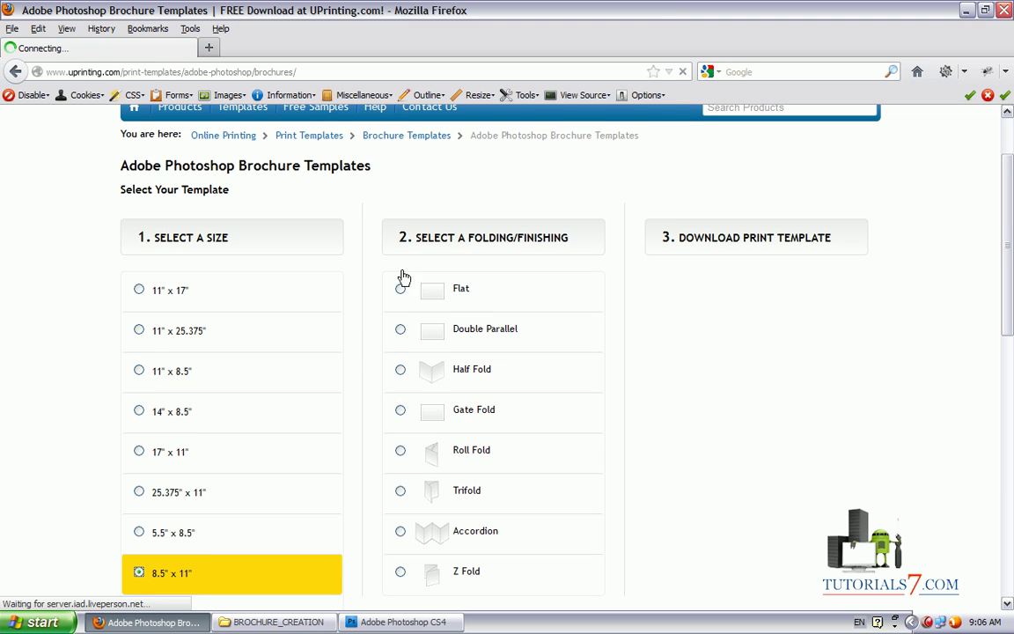
pyautogui.click(401, 289)
# Download and save the flat template file, then go back to the Brochure Templates page.
pyautogui.click(769, 334)
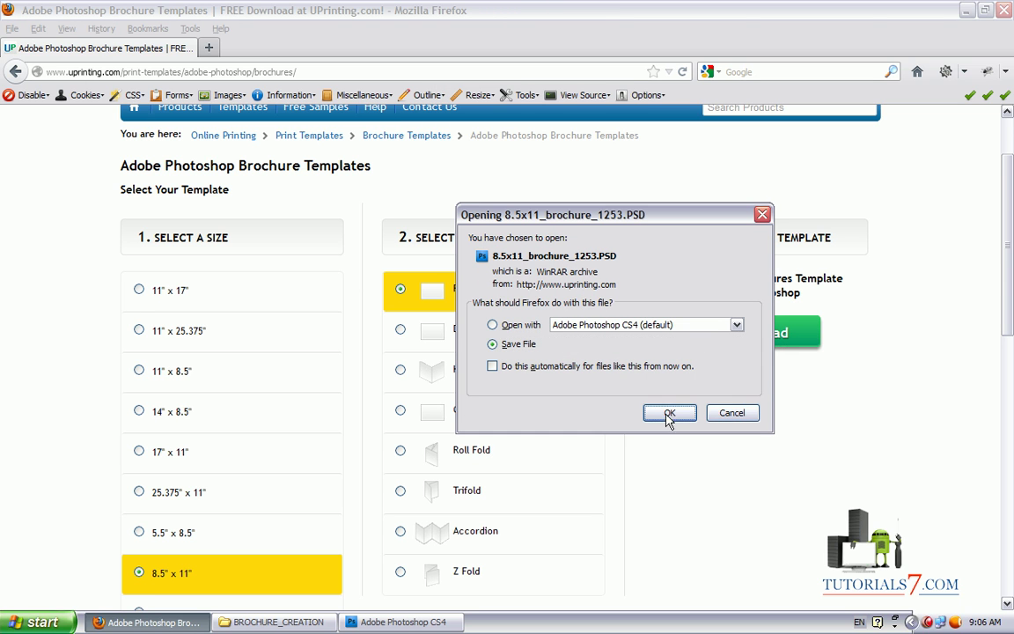
pyautogui.press('Return')
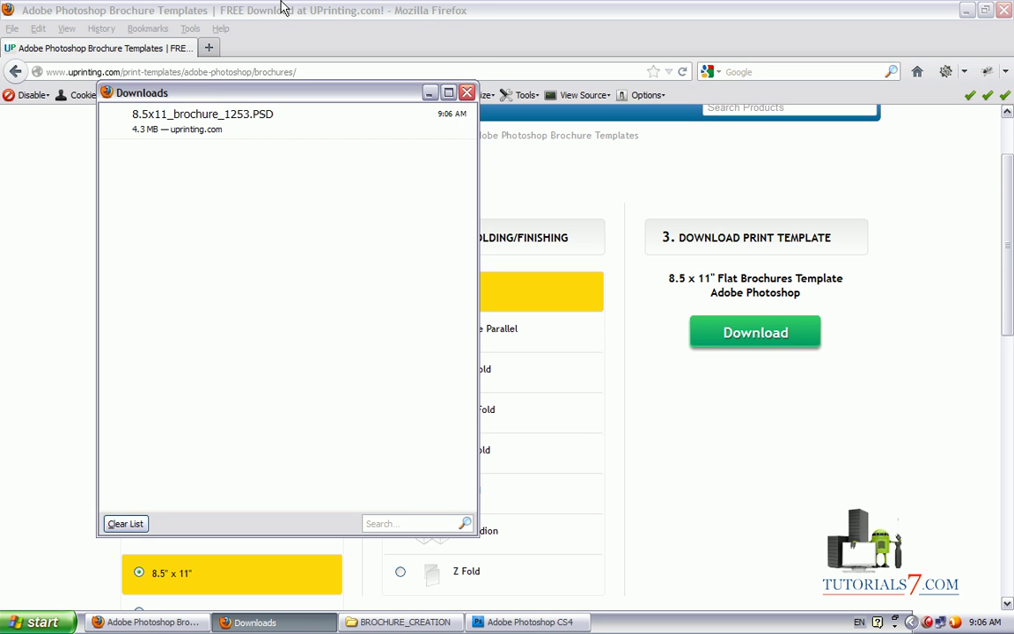
pyautogui.click(15, 71)
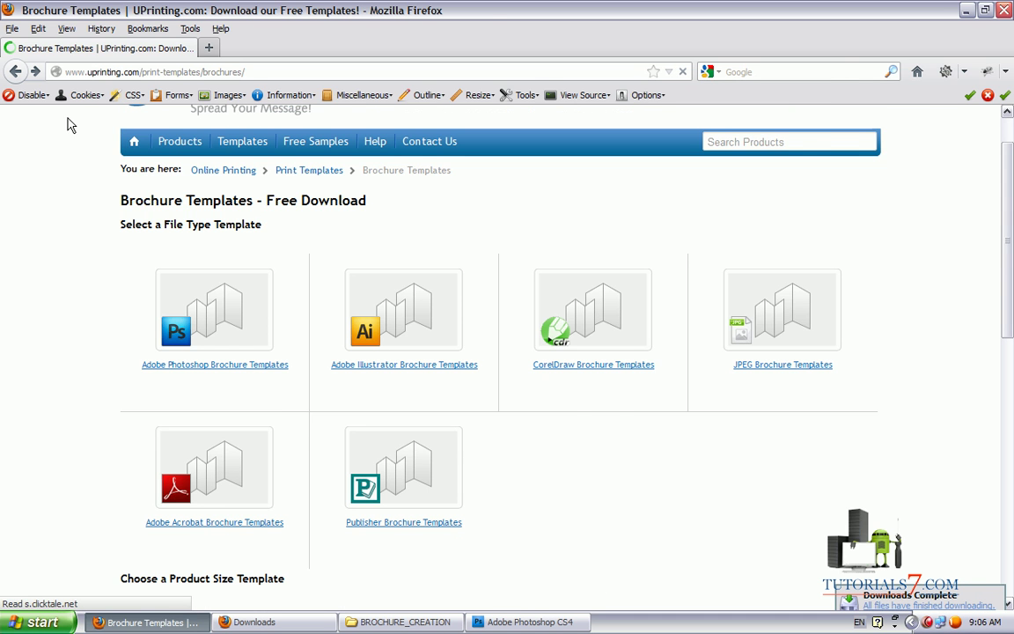
# From the desktop, open 8.5x11_brochure_1253.PSD in Photoshop CS4.
pyautogui.press('super+d')
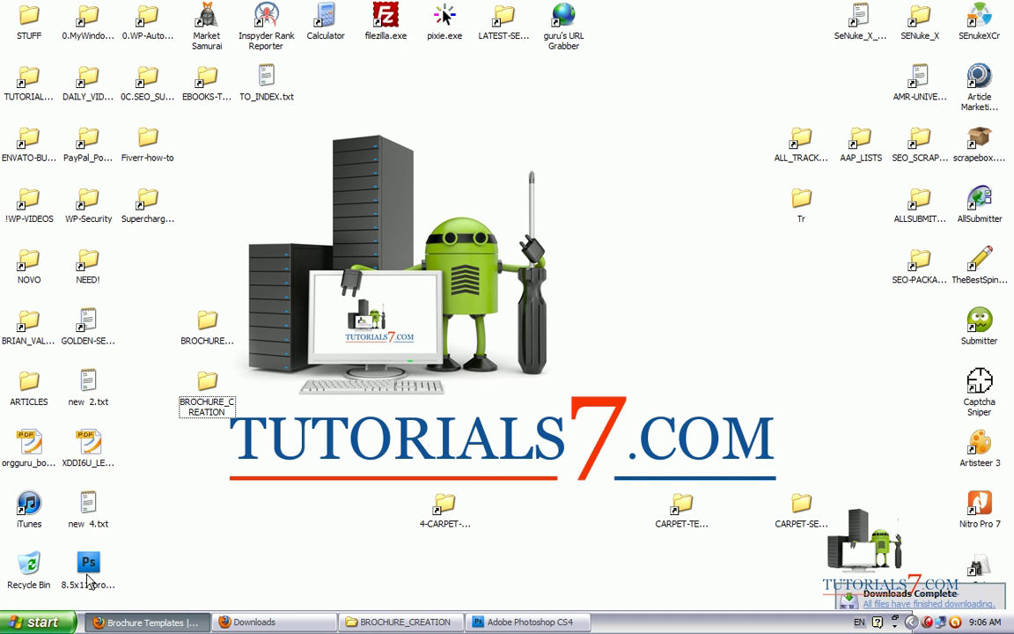
pyautogui.click(88, 577)
pyautogui.press('super+e')
pyautogui.click(656, 623)
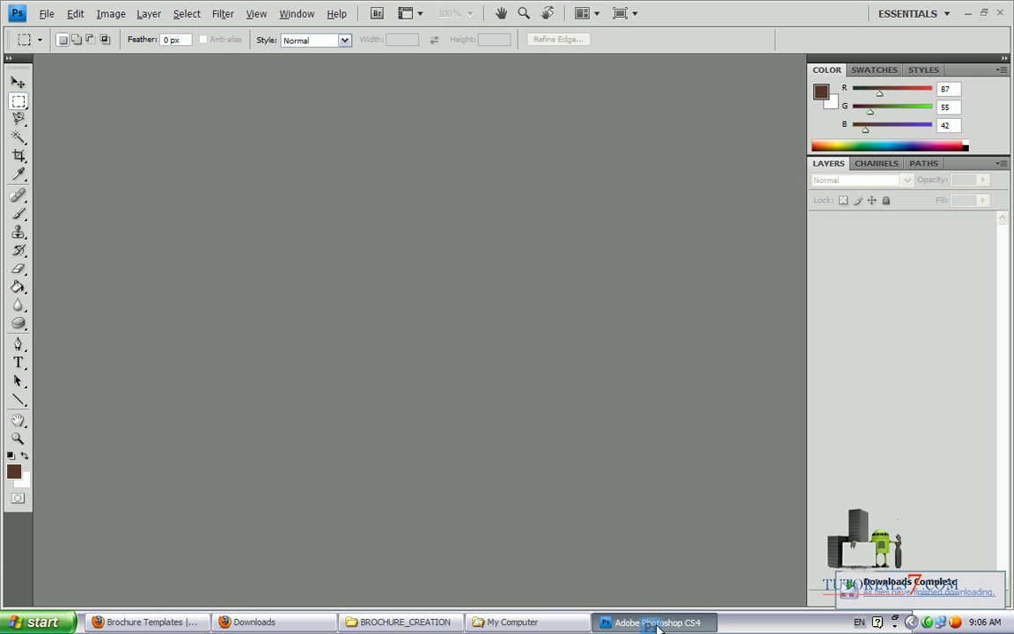
pyautogui.click(502, 622)
pyautogui.rightClick(490, 621)
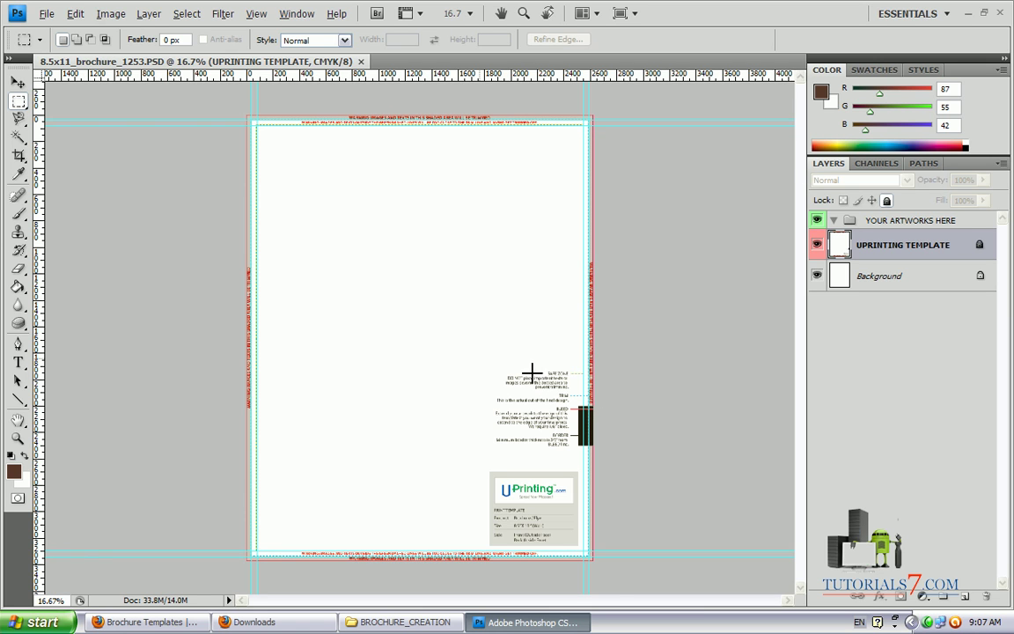
# Zoom the template to 50% and scroll down to its guide notes.
pyautogui.hotkey('ctrl', '+')
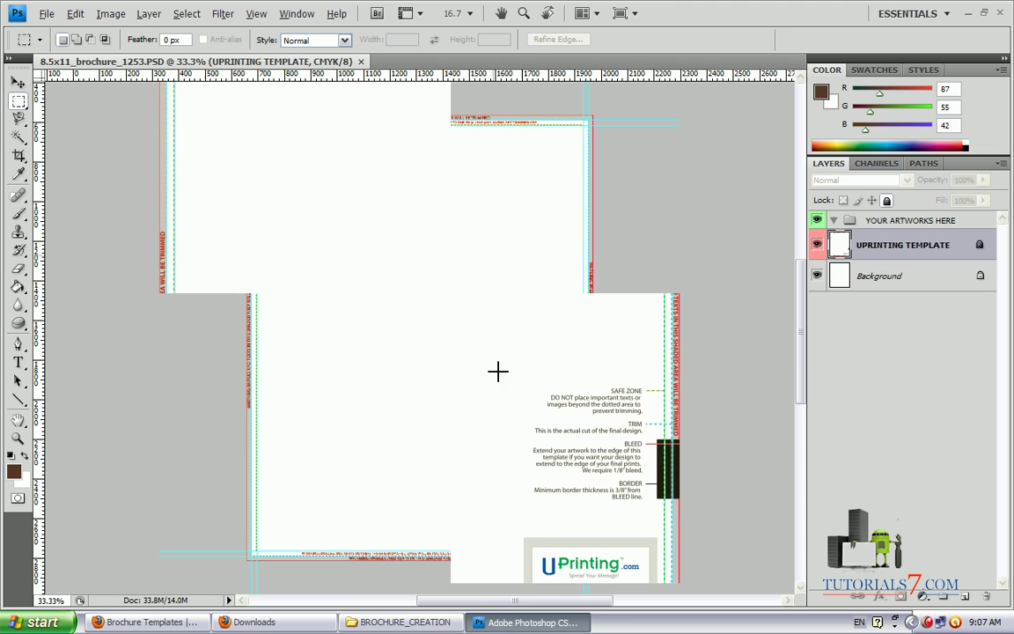
pyautogui.scroll(-2, 716, 292)
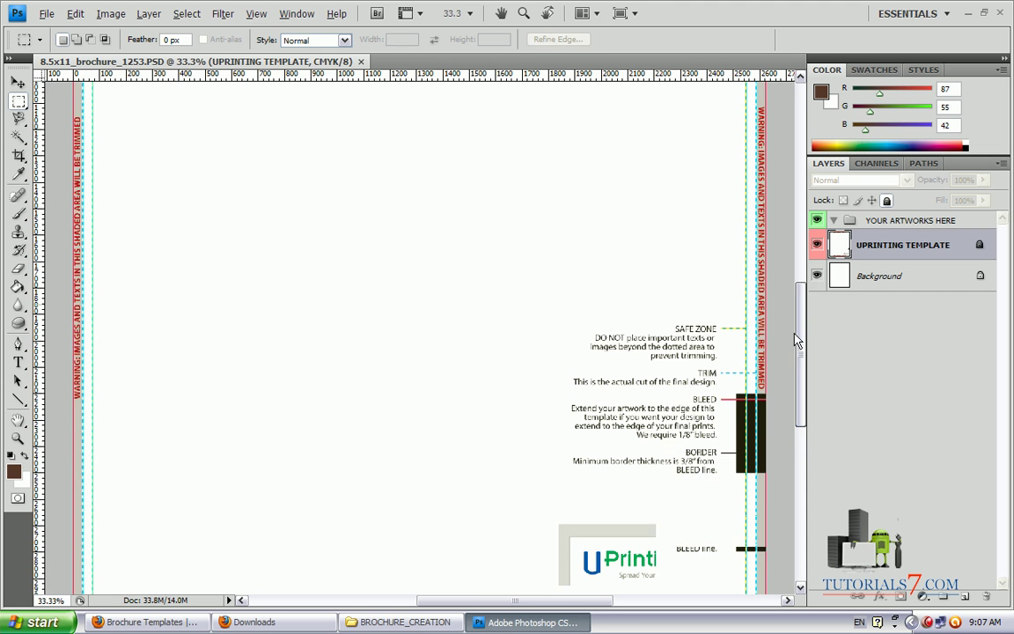
pyautogui.hotkey('ctrl', '+')
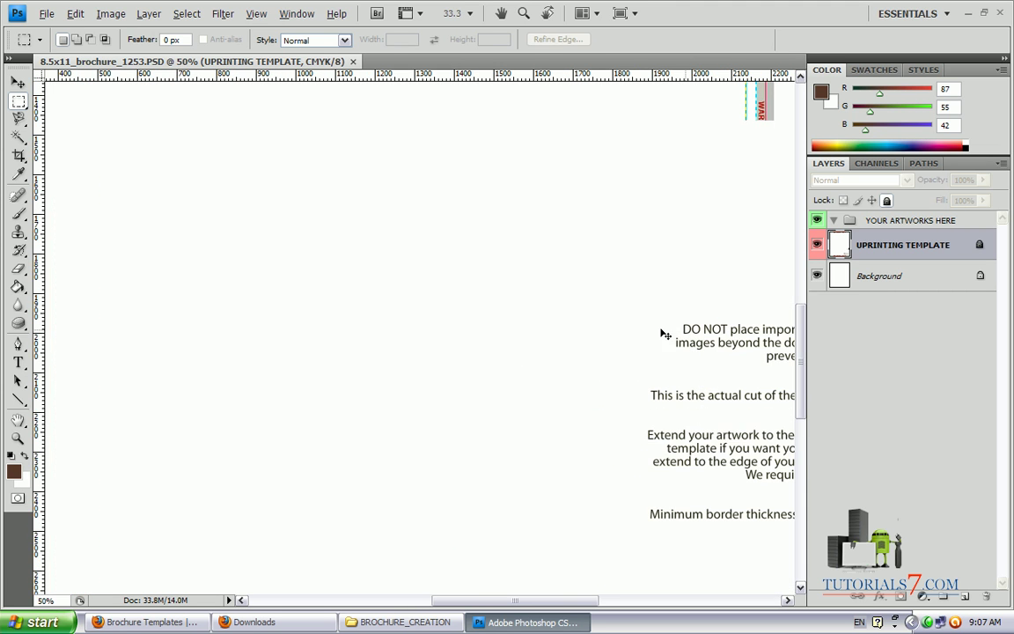
pyautogui.moveTo(506, 606); pyautogui.dragTo(549, 602)
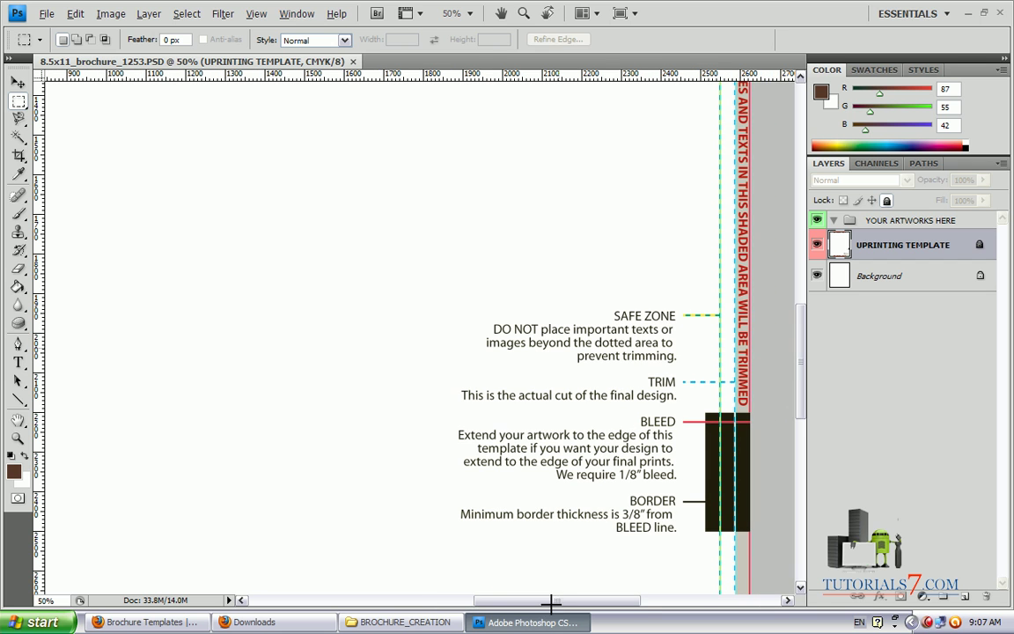
pyautogui.moveTo(801, 348); pyautogui.dragTo(797, 366)
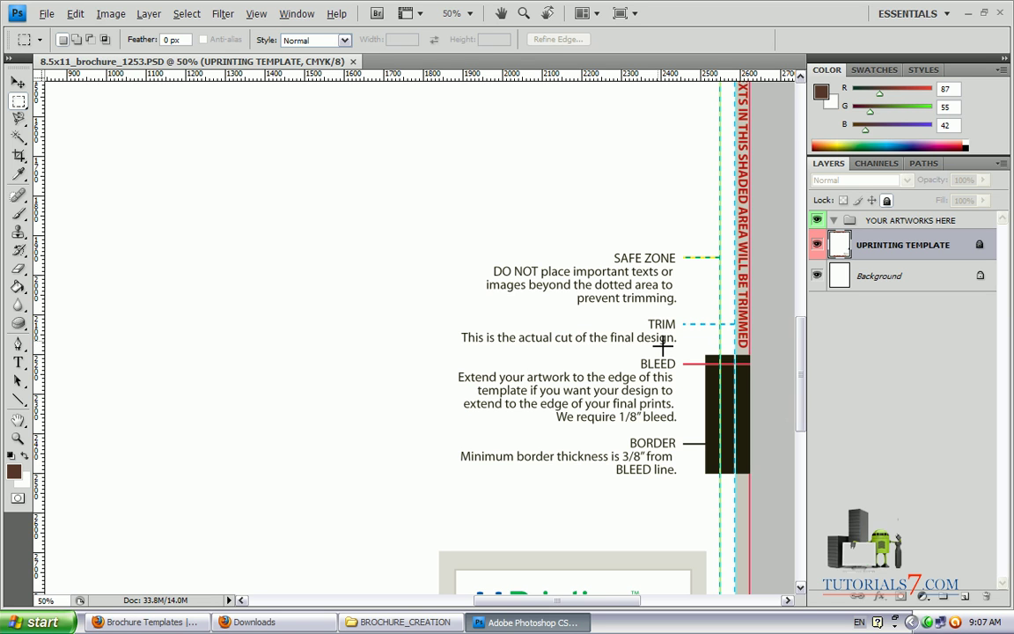
# Mark up the trim line and 1/8" bleed note, then clear the marks and zoom out to 25%.
pyautogui.moveTo(704, 303)
pyautogui.mouseDown()
pyautogui.moveTo(688, 358)
pyautogui.moveTo(762, 355)
pyautogui.moveTo(744, 322)
pyautogui.moveTo(711, 310)
pyautogui.mouseUp()
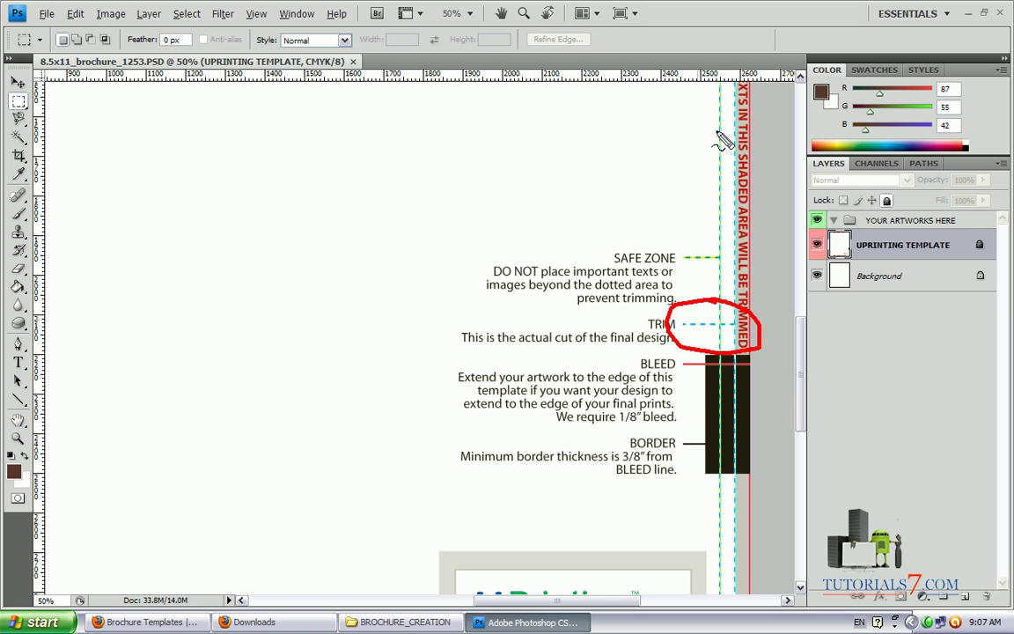
pyautogui.moveTo(718, 130); pyautogui.dragTo(719, 199)
pyautogui.moveTo(735, 128); pyautogui.dragTo(744, 207)
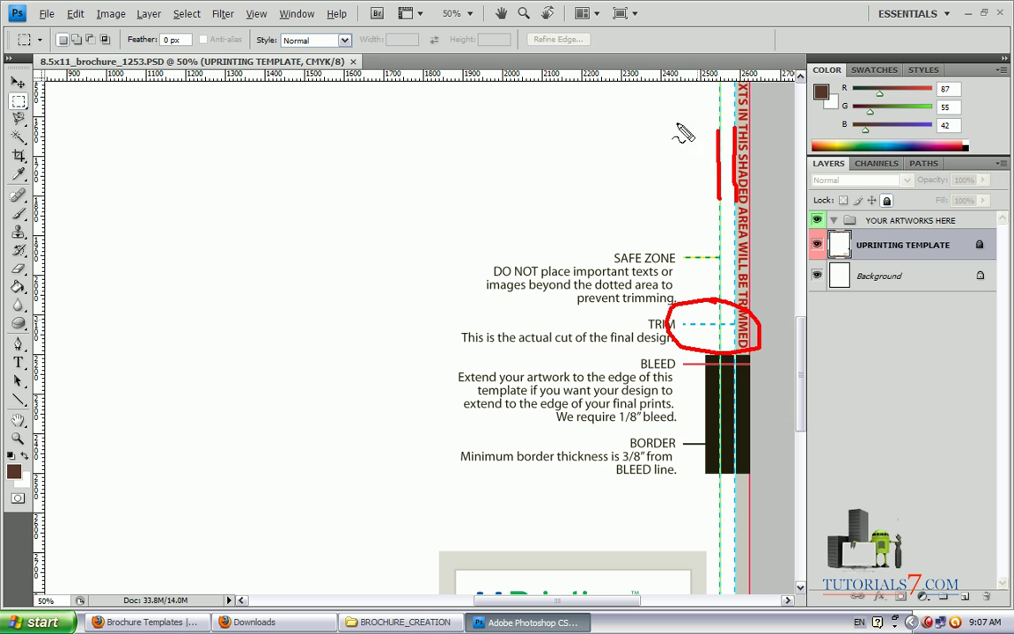
pyautogui.moveTo(588, 158); pyautogui.dragTo(737, 113)
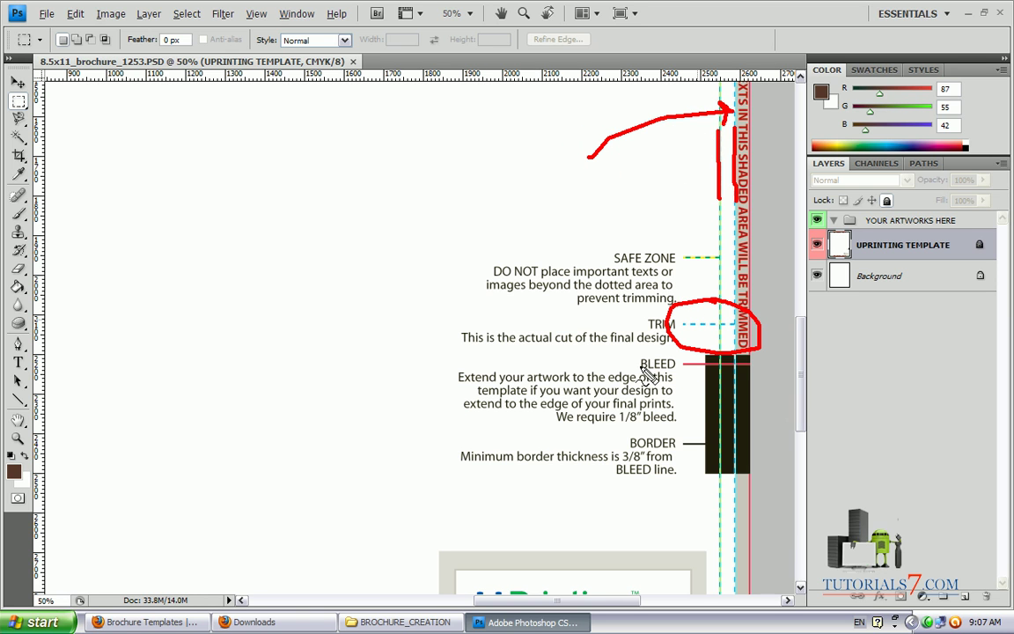
pyautogui.moveTo(624, 351); pyautogui.dragTo(689, 361)
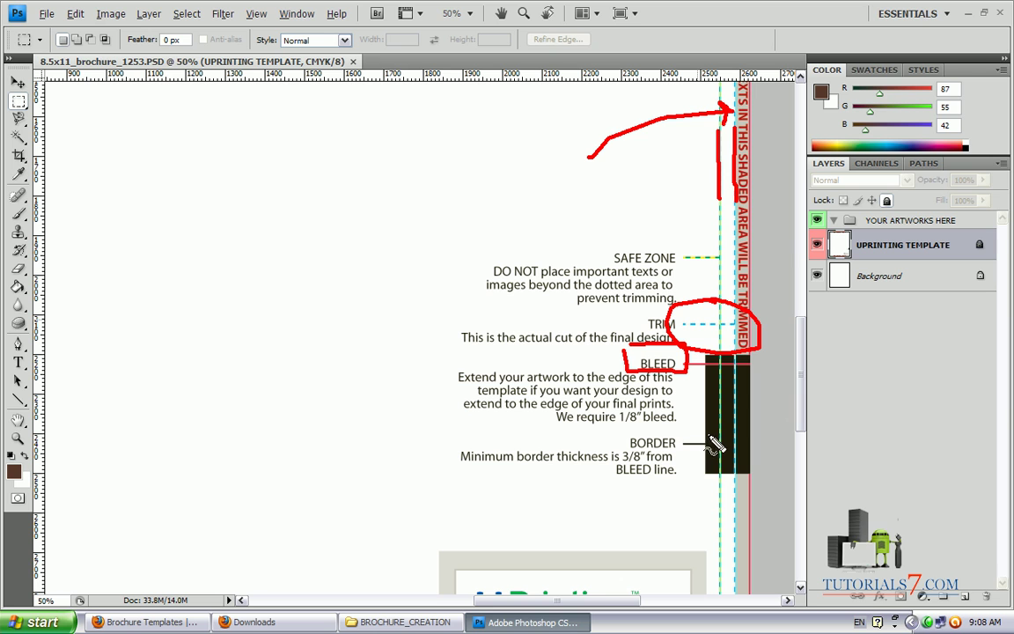
pyautogui.moveTo(701, 409); pyautogui.dragTo(702, 483)
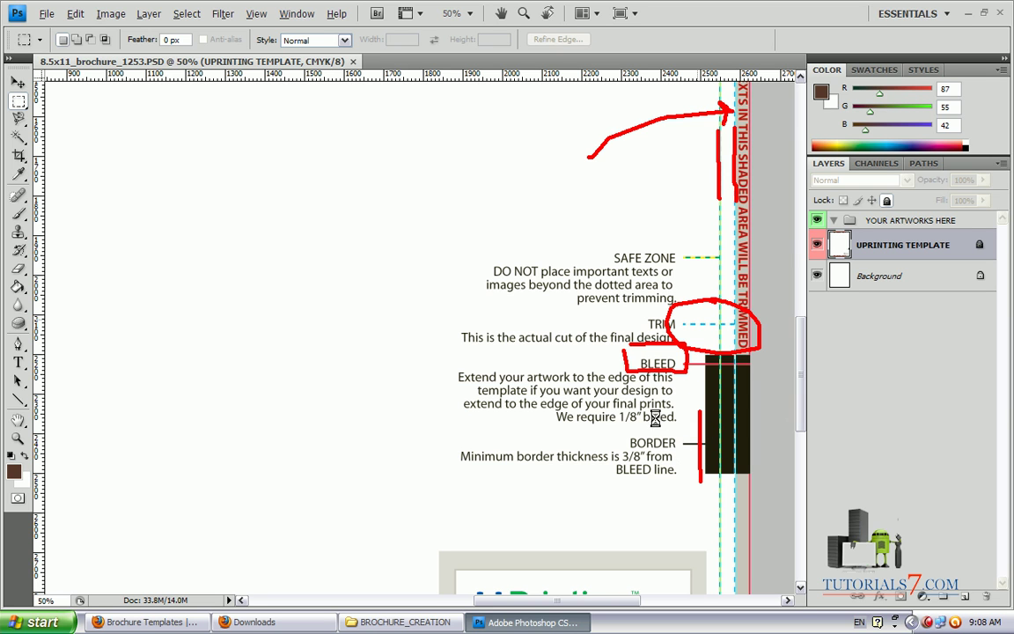
pyautogui.hotkey('ctrl', 'z')
pyautogui.hotkey('ctrl', 'z')
pyautogui.hotkey('ctrl', 'z')
pyautogui.hotkey('ctrl', 'z')
pyautogui.hotkey('ctrl', 'z')
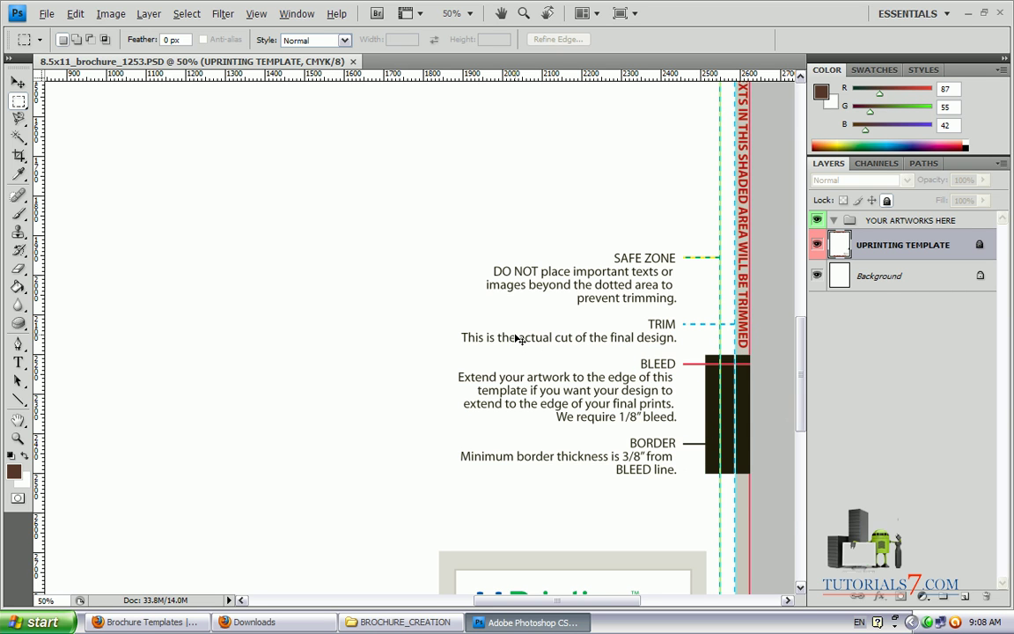
pyautogui.hotkey('ctrl', '-')
pyautogui.hotkey('ctrl', '-')
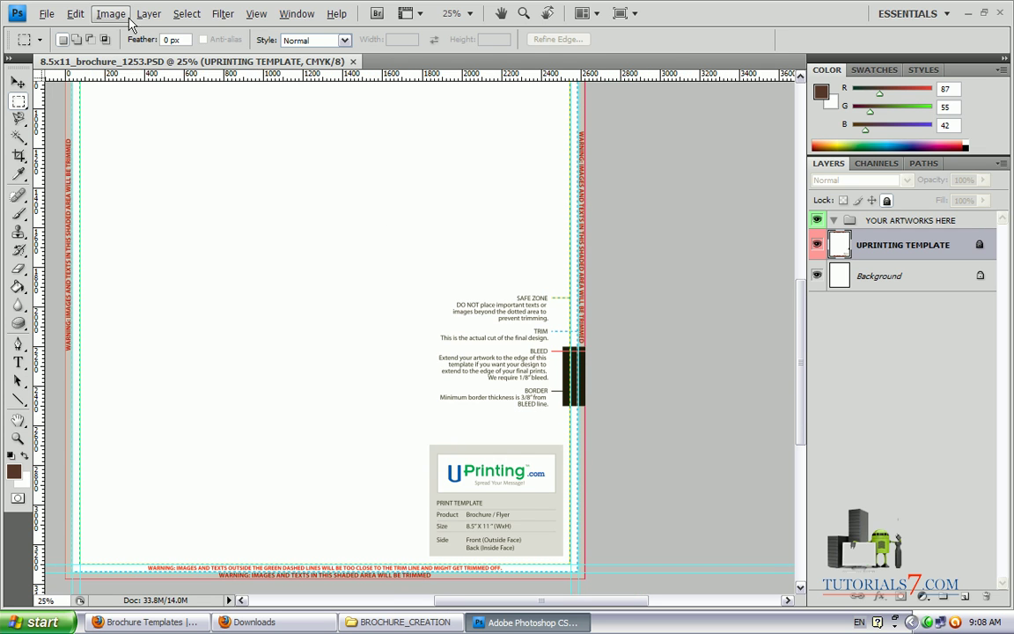
pyautogui.click(112, 14)
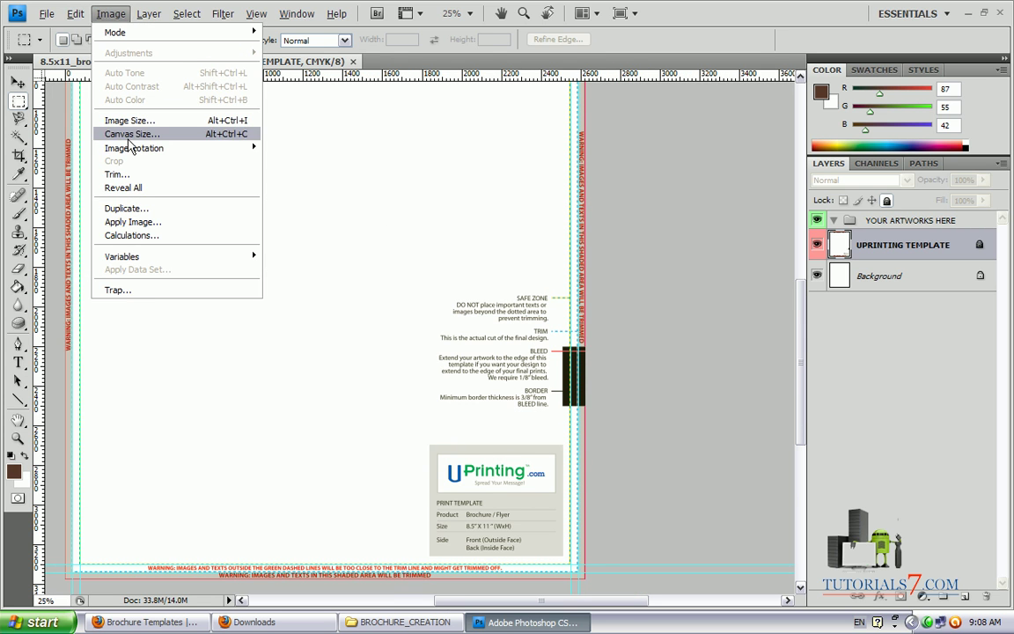
pyautogui.moveTo(45, 18)
pyautogui.moveTo(146, 18)
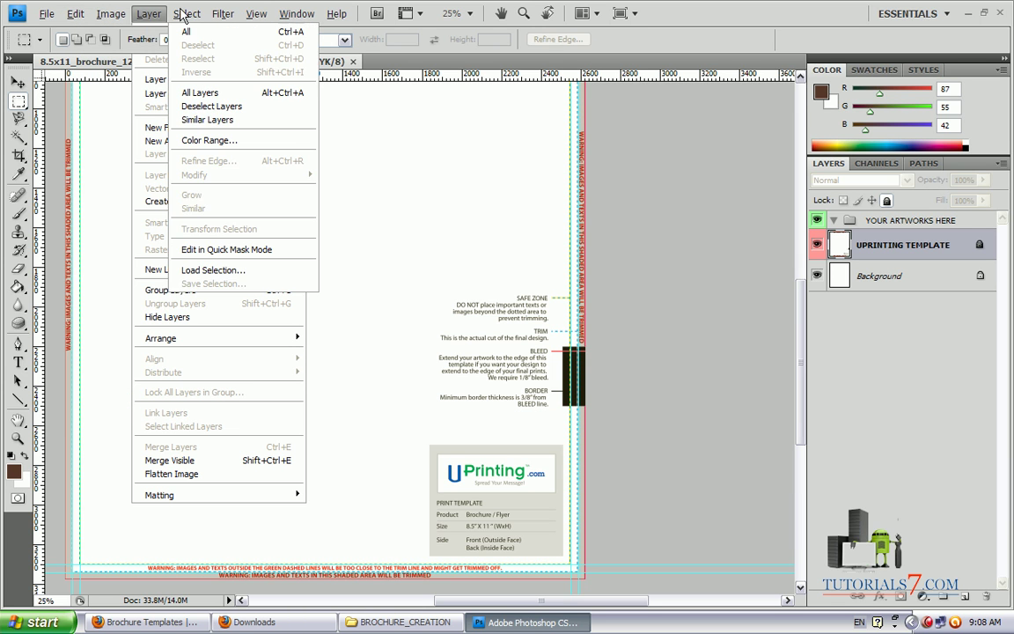
pyautogui.moveTo(109, 17)
pyautogui.moveTo(128, 37)
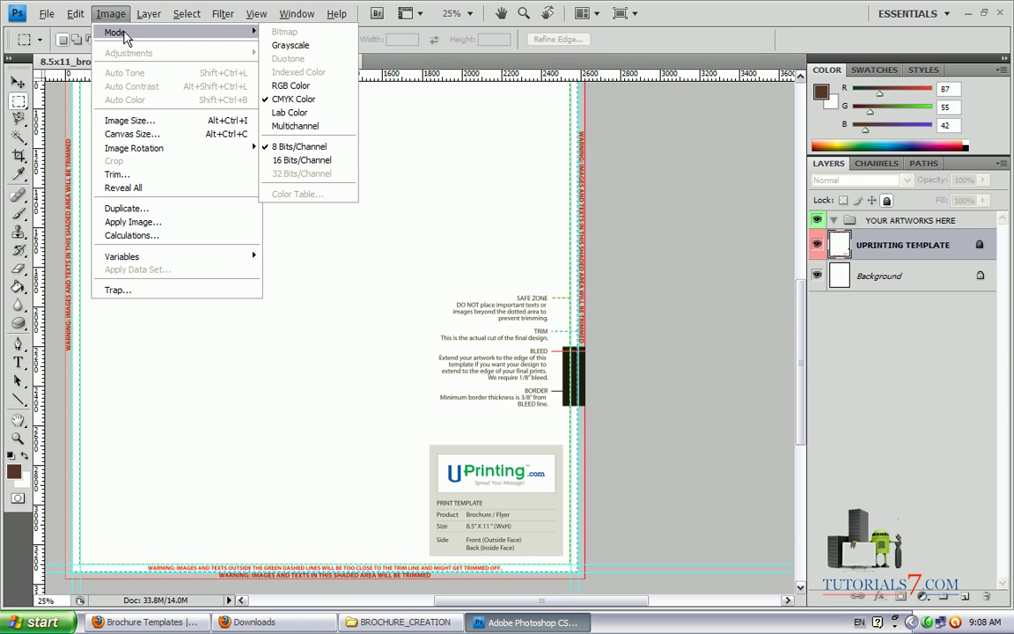
pyautogui.moveTo(99, 24); pyautogui.dragTo(95, 21)
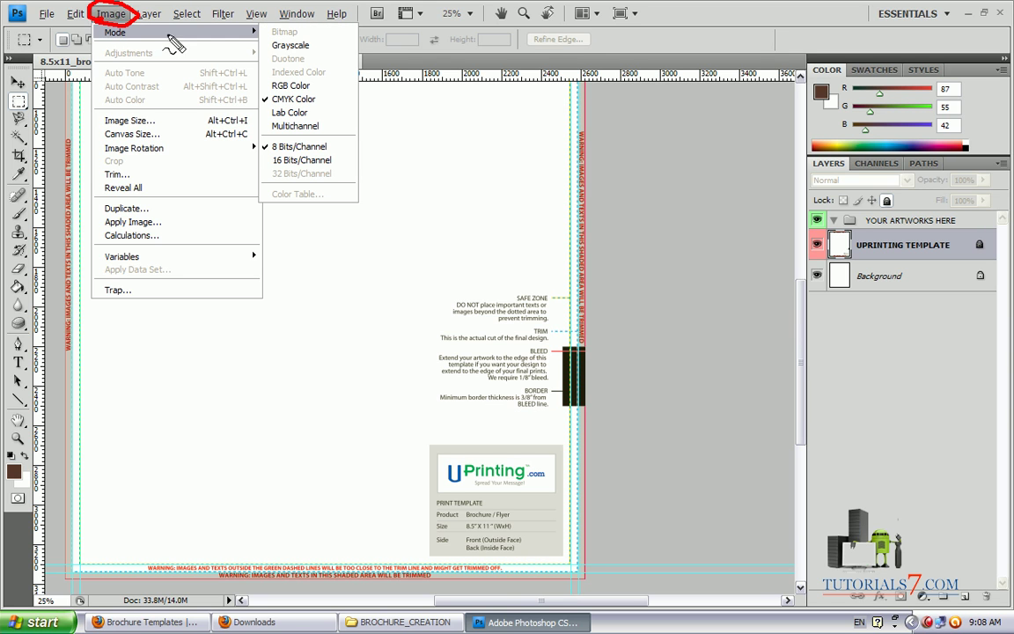
pyautogui.moveTo(287, 88)
pyautogui.mouseDown()
pyautogui.moveTo(322, 89)
pyautogui.moveTo(258, 111)
pyautogui.moveTo(328, 104)
pyautogui.moveTo(287, 93)
pyautogui.moveTo(302, 106)
pyautogui.mouseUp()
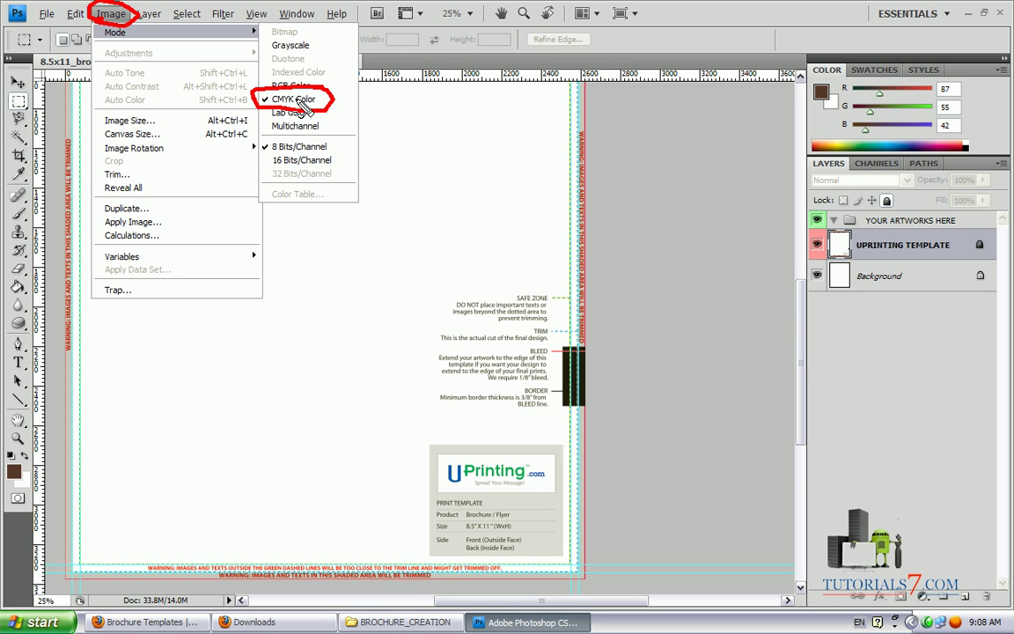
pyautogui.moveTo(475, 339)
pyautogui.mouseDown()
pyautogui.moveTo(337, 126)
pyautogui.moveTo(340, 134)
pyautogui.mouseUp()
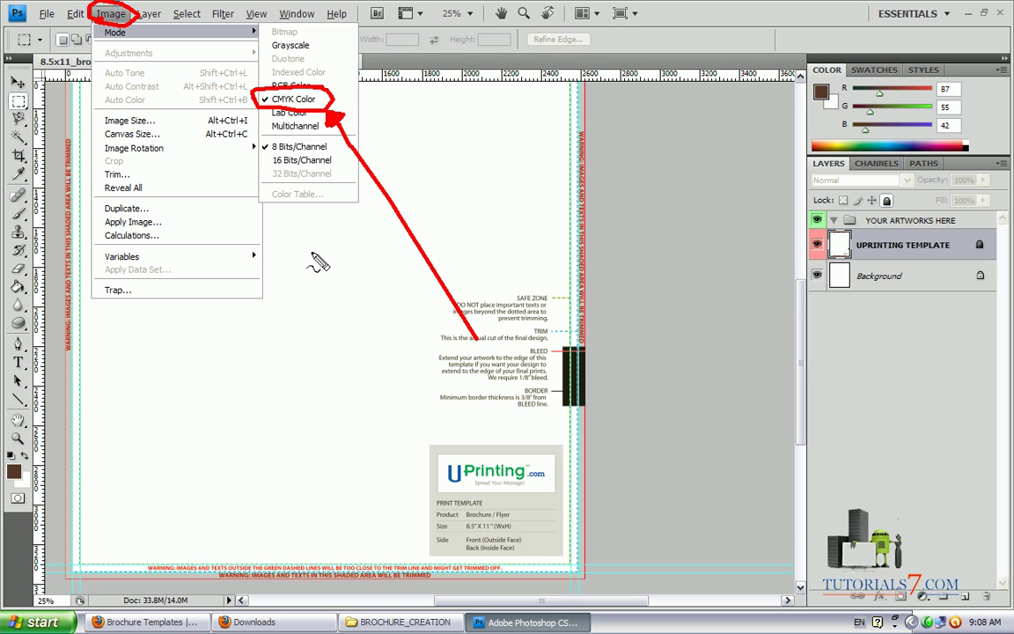
pyautogui.moveTo(281, 133); pyautogui.dragTo(293, 380)
pyautogui.click(267, 101)
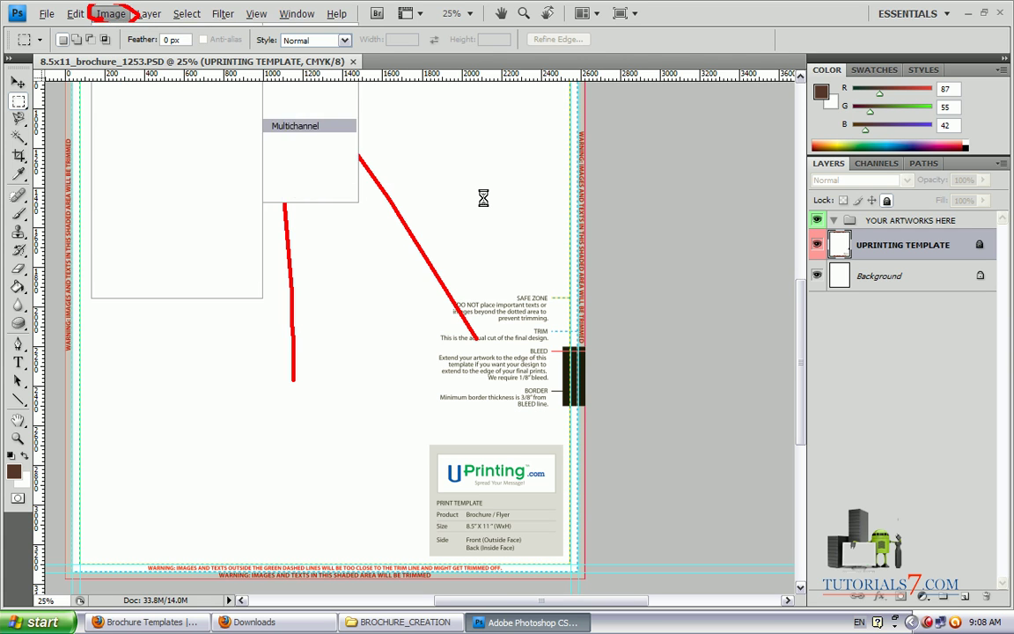
pyautogui.click(396, 622)
pyautogui.doubleClick(256, 176)
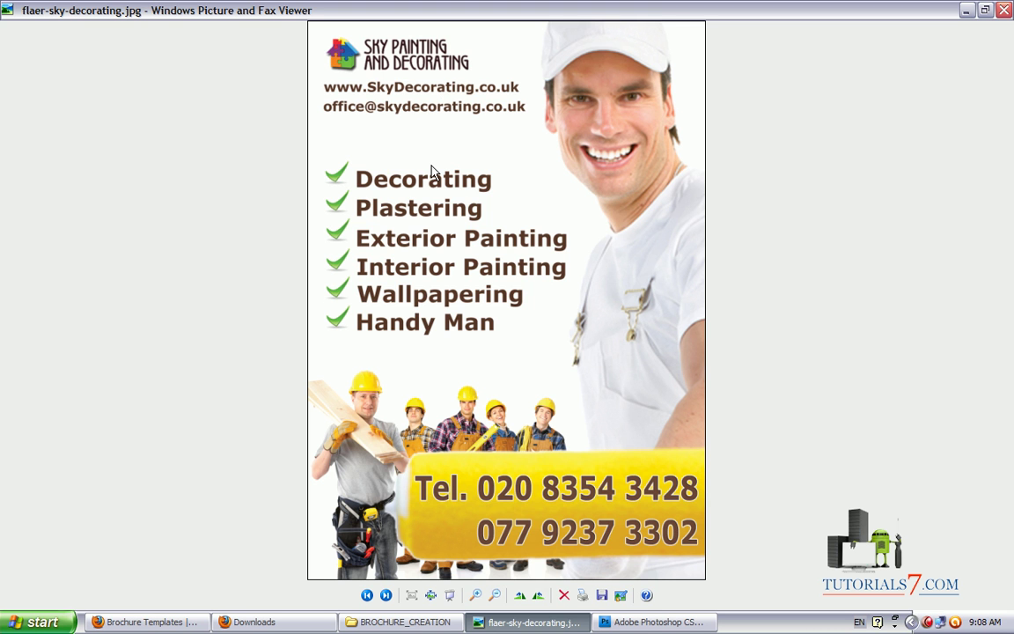
pyautogui.click(1004, 11)
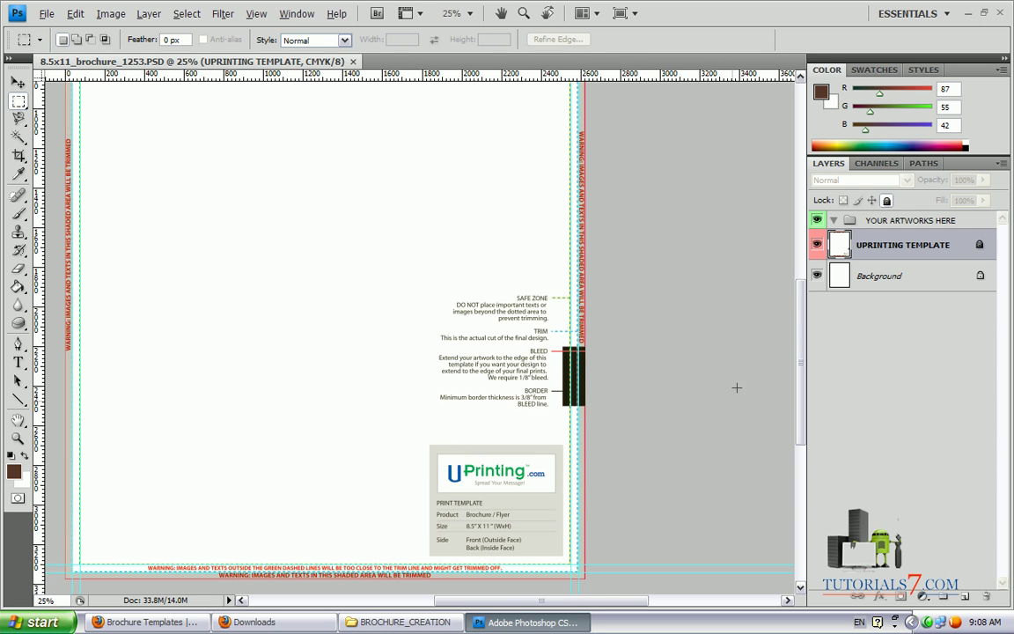
pyautogui.hotkey('ctrl', '-')
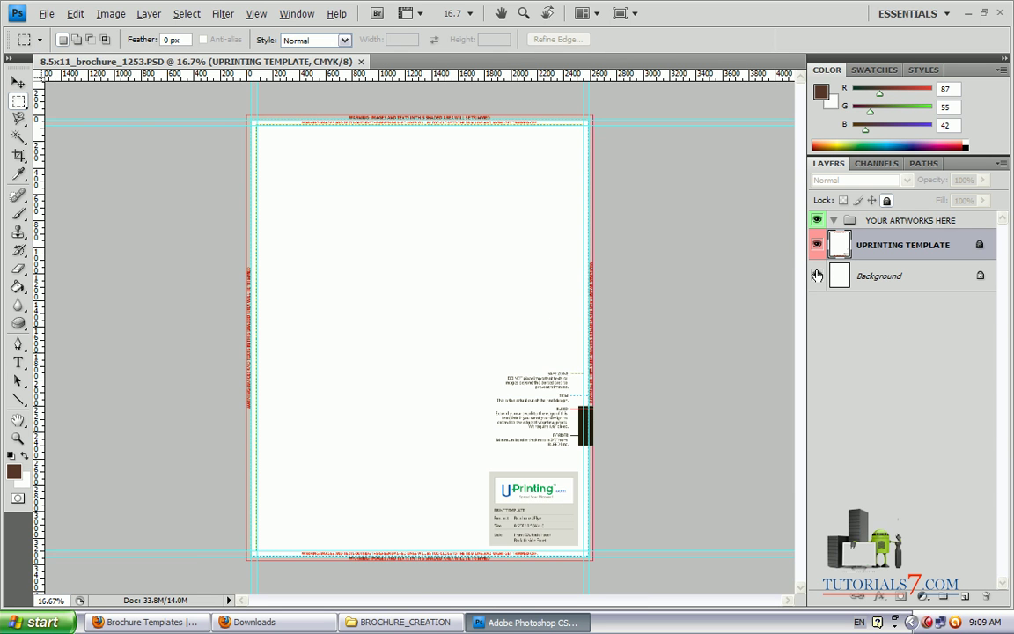
# Hide the UPRINTING TEMPLATE layer and open shutterstock_1498862.jpg in Photoshop.
pyautogui.click(817, 244)
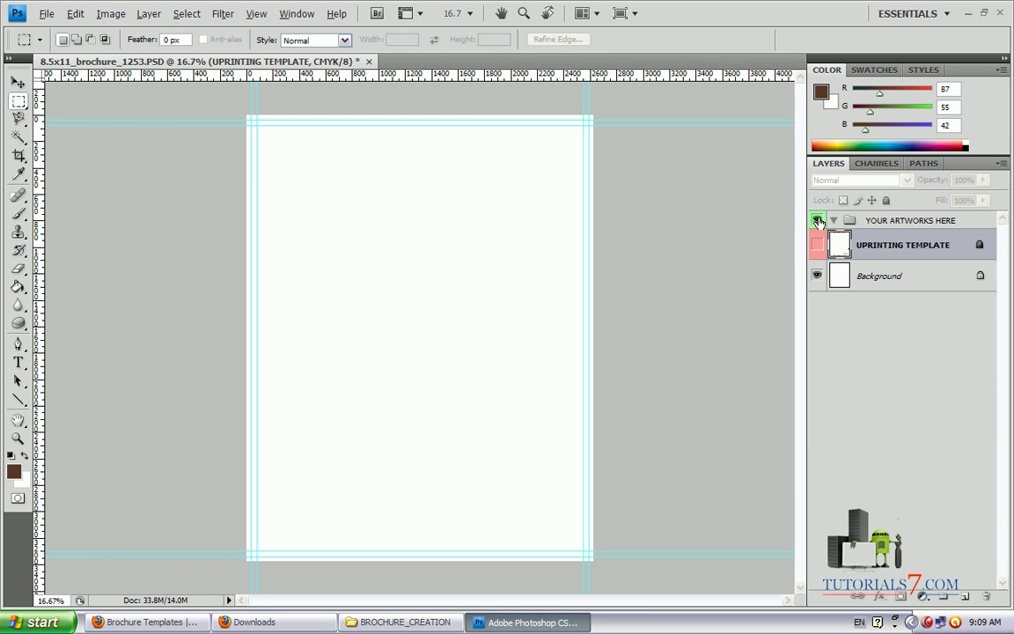
pyautogui.click(409, 622)
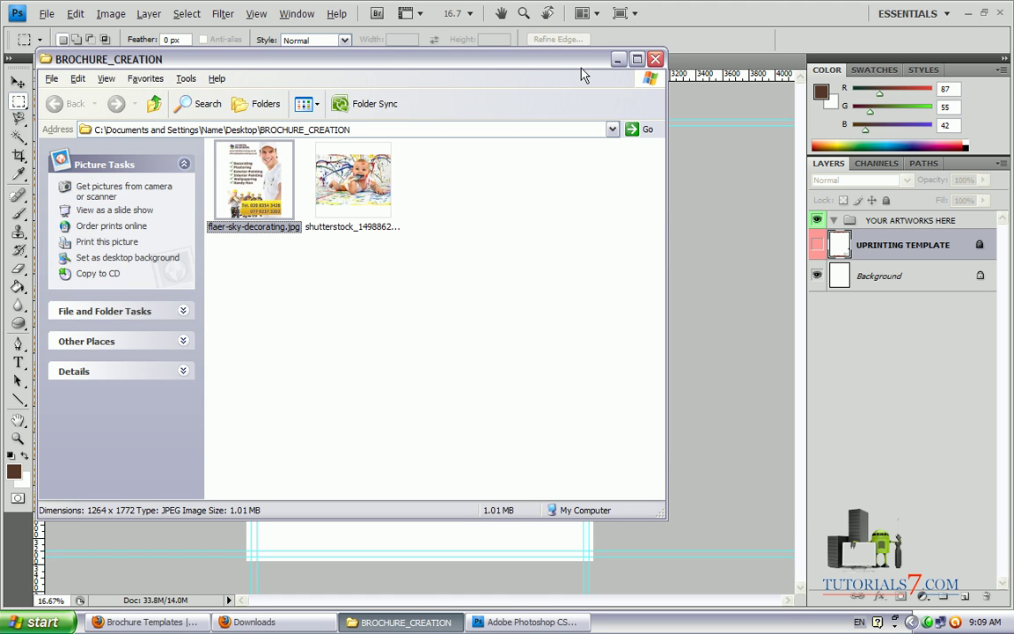
pyautogui.moveTo(236, 59); pyautogui.dragTo(593, 57)
pyautogui.click(711, 180)
pyautogui.moveTo(711, 181); pyautogui.dragTo(203, 227)
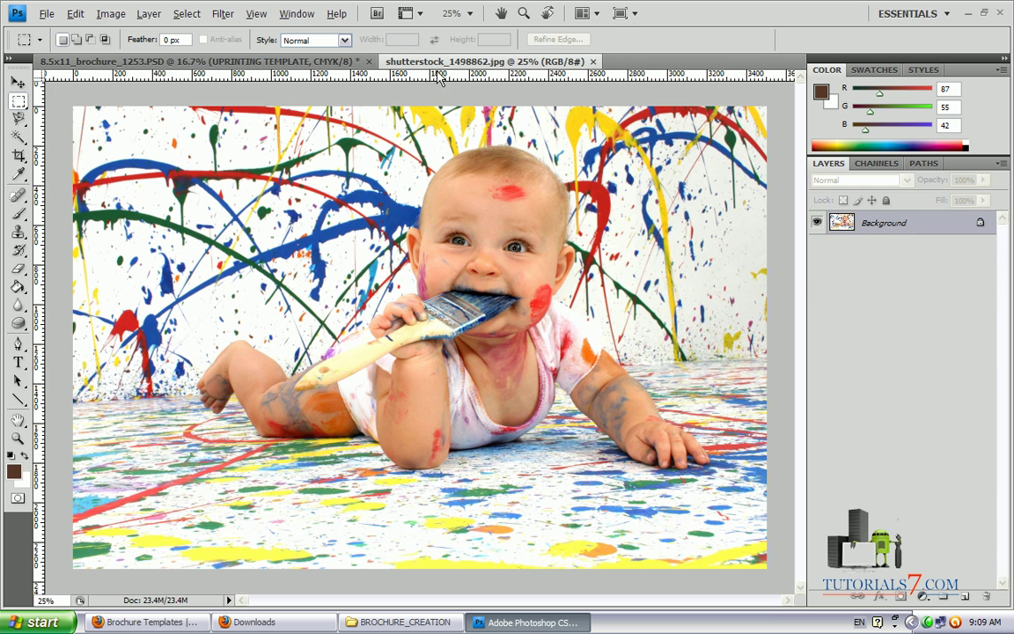
pyautogui.click(423, 63)
# Move the baby photo onto the brochure, snapped top-left, filling the upper two-thirds of the page.
pyautogui.moveTo(423, 63); pyautogui.dragTo(742, 138)
pyautogui.click(18, 83)
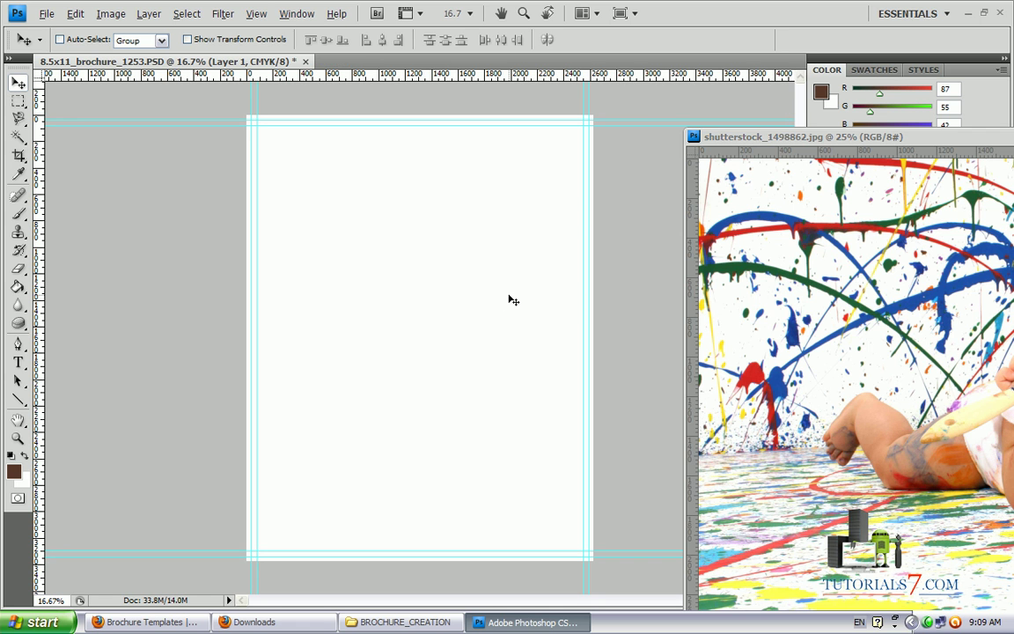
pyautogui.moveTo(369, 220)
pyautogui.mouseDown()
pyautogui.moveTo(292, 236)
pyautogui.moveTo(289, 252)
pyautogui.moveTo(290, 236)
pyautogui.moveTo(233, 251)
pyautogui.moveTo(241, 278)
pyautogui.moveTo(264, 231)
pyautogui.mouseUp()
pyautogui.moveTo(605, 225)
pyautogui.mouseDown()
pyautogui.moveTo(542, 282)
pyautogui.moveTo(636, 278)
pyautogui.moveTo(588, 234)
pyautogui.mouseUp()
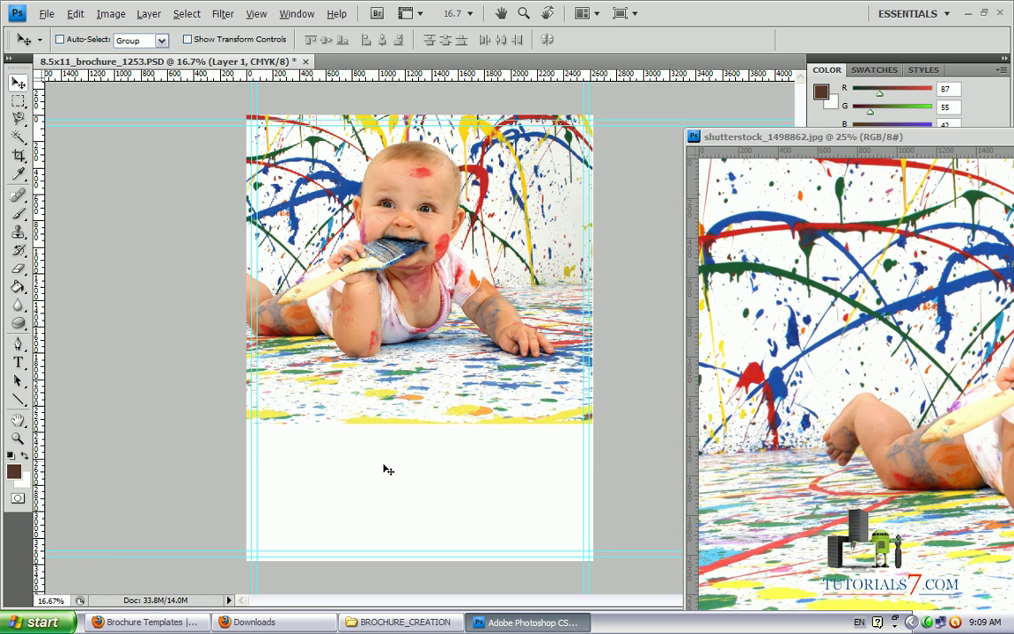
pyautogui.moveTo(599, 431)
pyautogui.mouseDown()
pyautogui.moveTo(430, 432)
pyautogui.moveTo(196, 504)
pyautogui.moveTo(500, 409)
pyautogui.mouseUp()
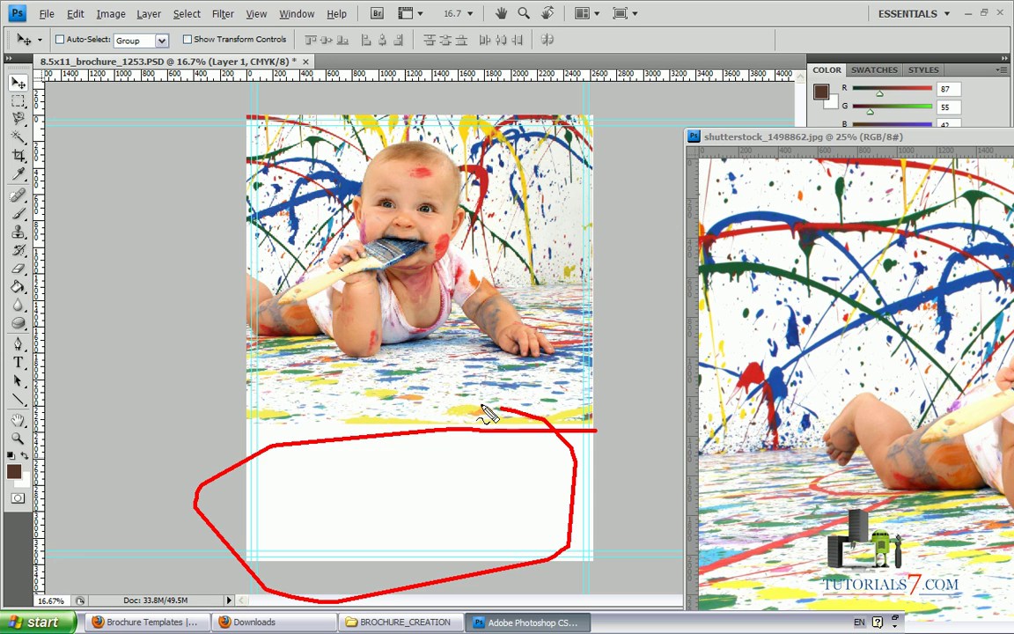
# Add the website line in brown Georgia Bold Italic 27 pt, centred just below the photo.
pyautogui.click(17, 363)
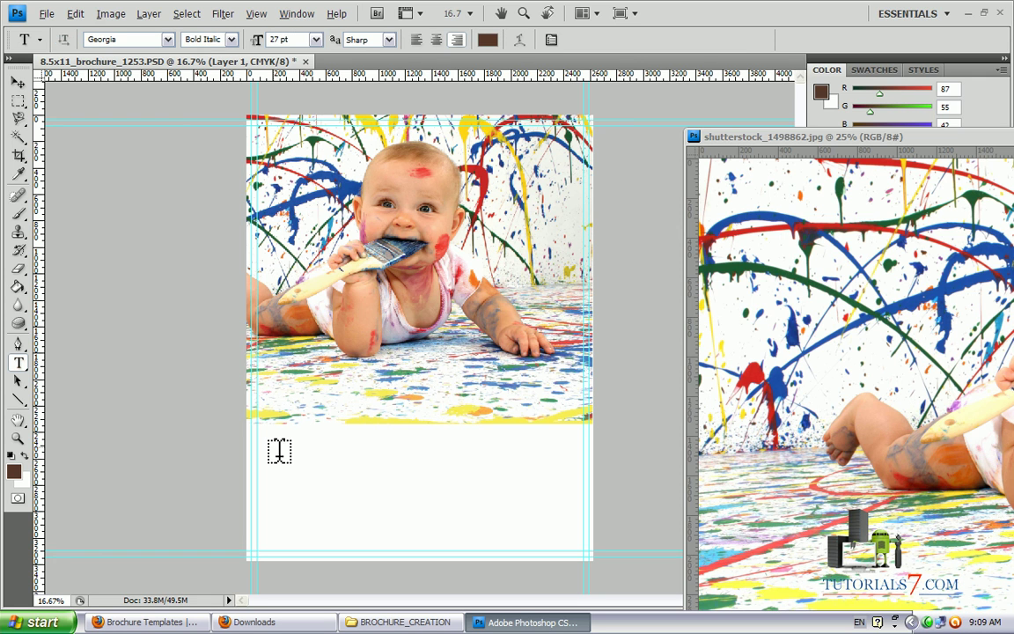
pyautogui.click(273, 444)
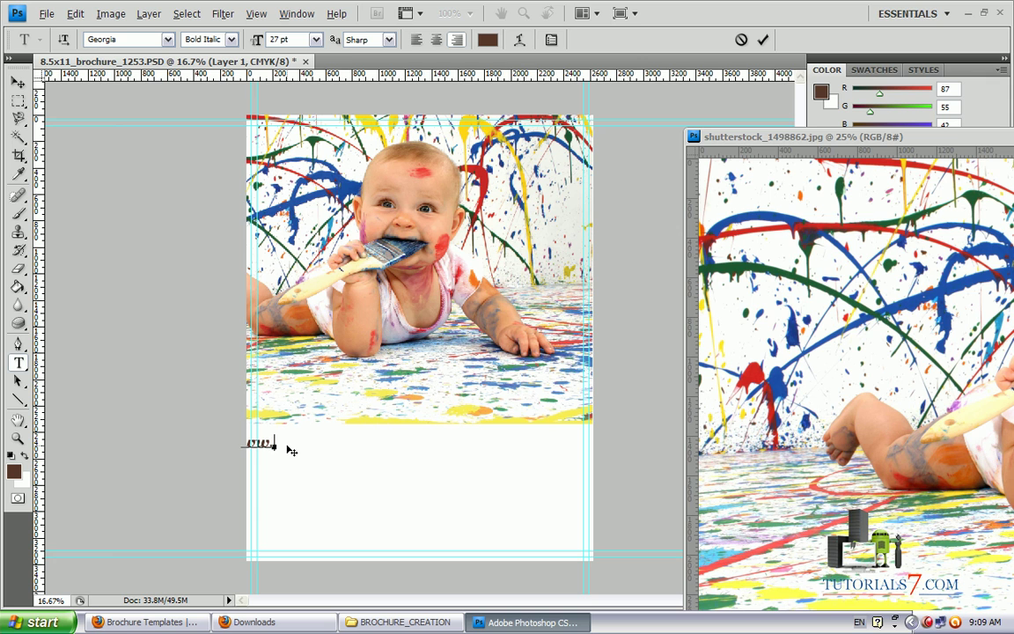
pyautogui.write('SKY Paynting Decorating')
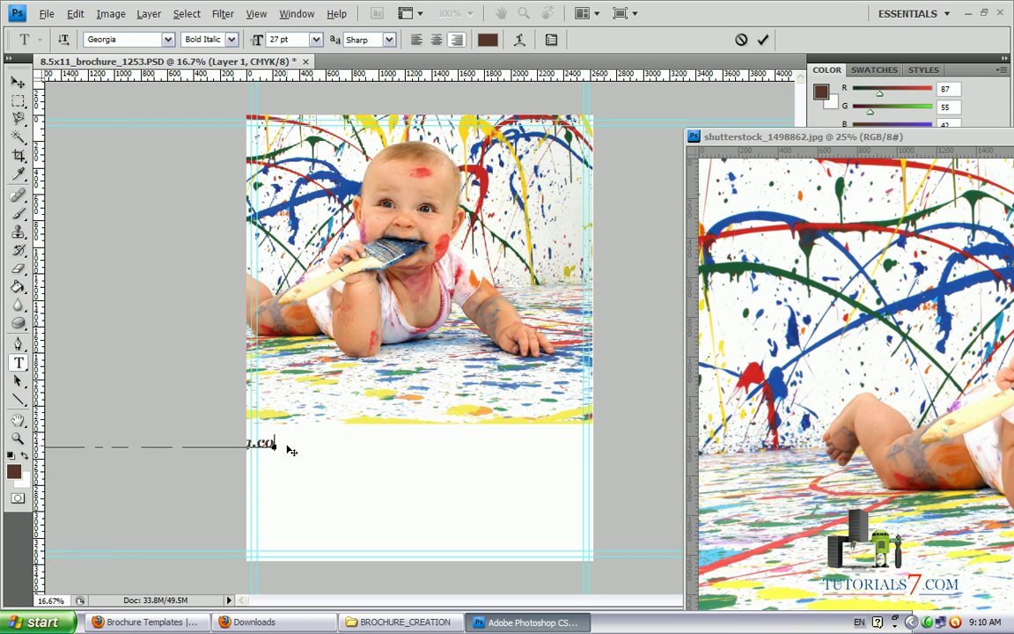
pyautogui.write('.co.uk')
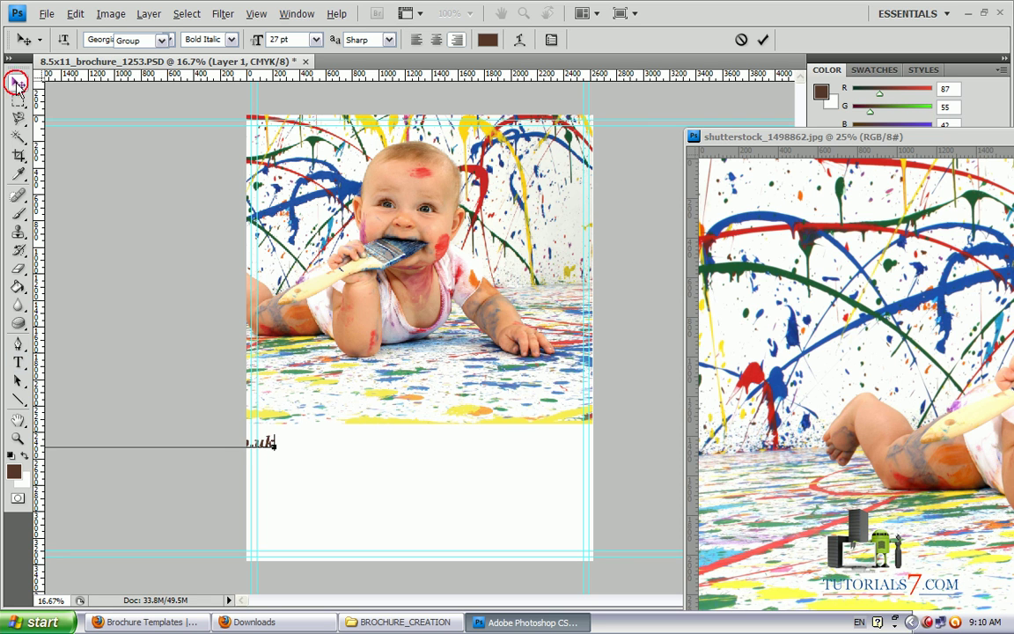
pyautogui.hotkey('ctrl', 'Return')
pyautogui.press('v')
pyautogui.moveTo(269, 448); pyautogui.dragTo(562, 444)
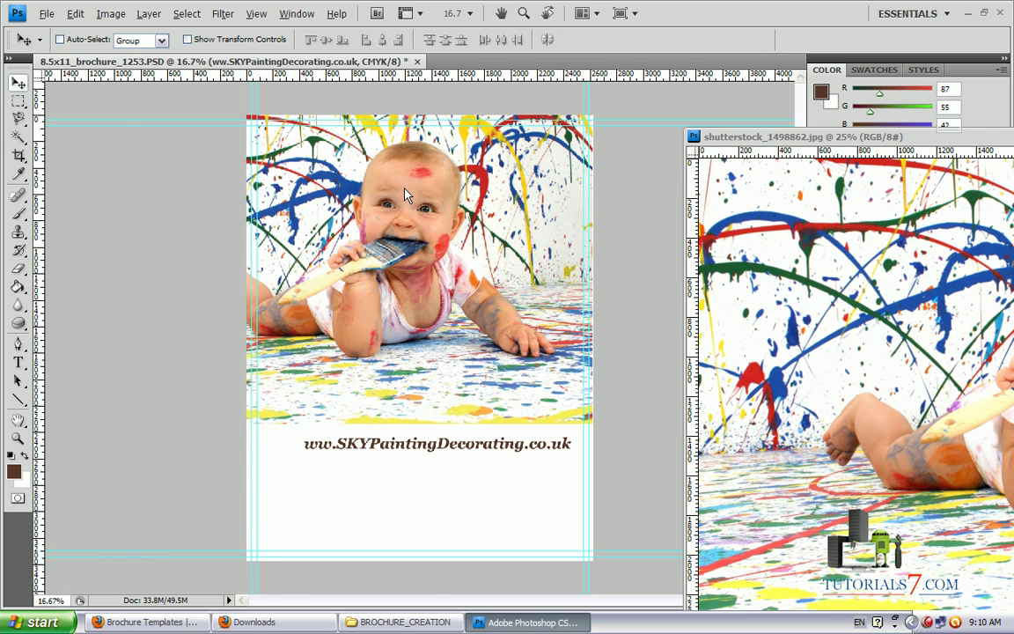
pyautogui.moveTo(730, 136); pyautogui.dragTo(177, 168)
# Close the stock photo and change the website text from Bold Italic to plain Bold.
pyautogui.click(840, 172)
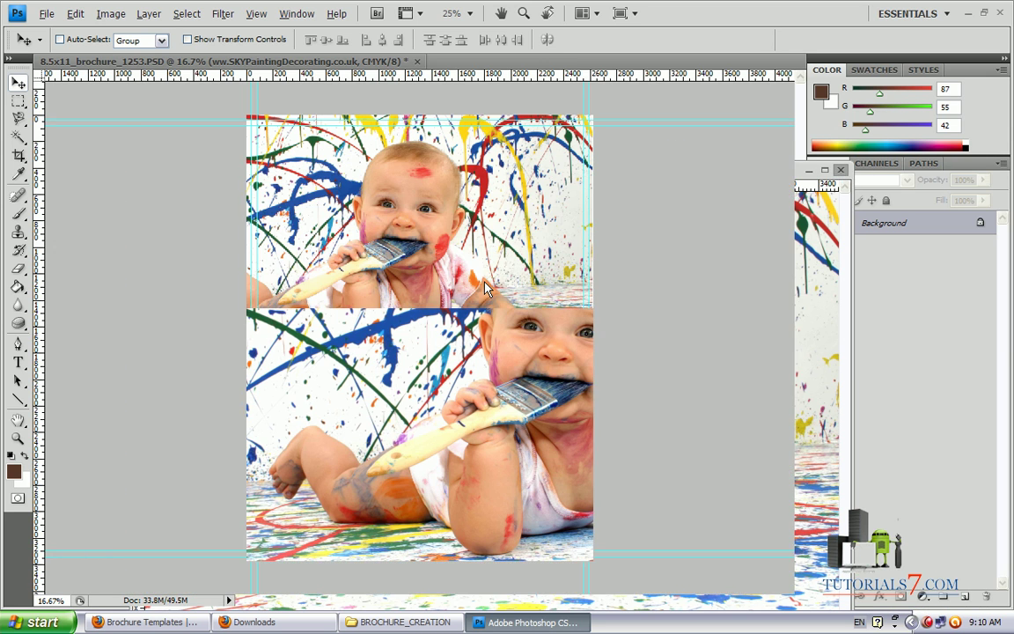
pyautogui.moveTo(483, 446); pyautogui.dragTo(463, 444)
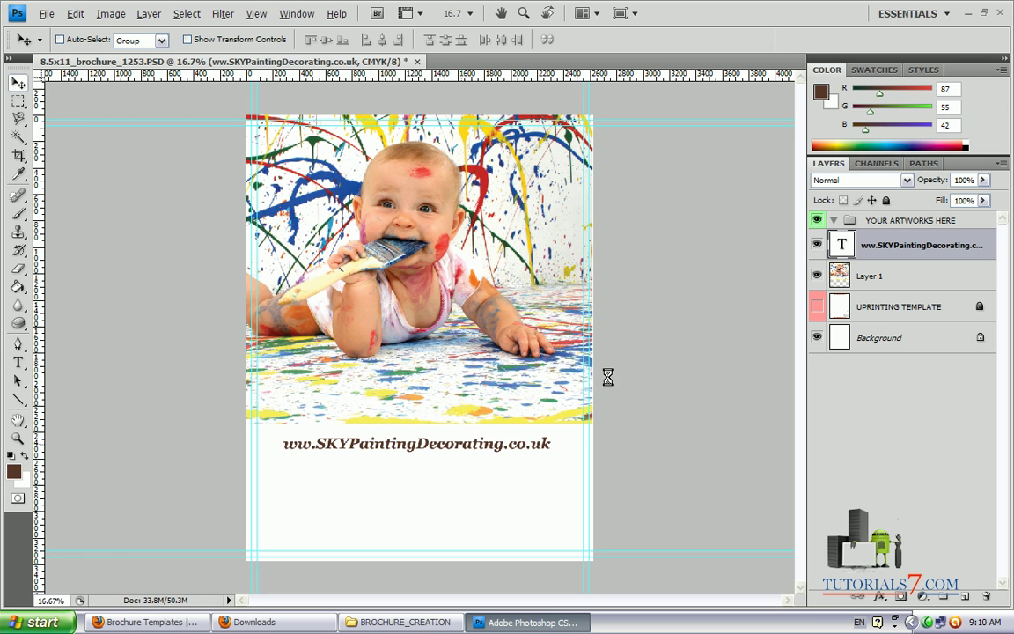
pyautogui.doubleClick(843, 245)
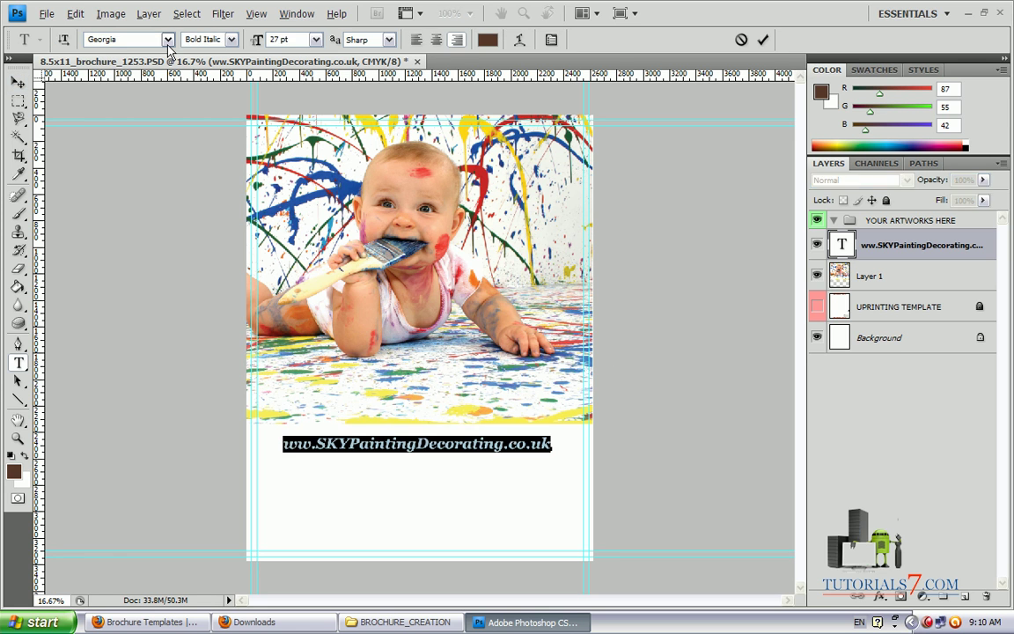
pyautogui.moveTo(178, 466)
pyautogui.mouseDown()
pyautogui.moveTo(172, 333)
pyautogui.moveTo(117, 60)
pyautogui.moveTo(129, 53)
pyautogui.moveTo(104, 27)
pyautogui.moveTo(72, 53)
pyautogui.mouseUp()
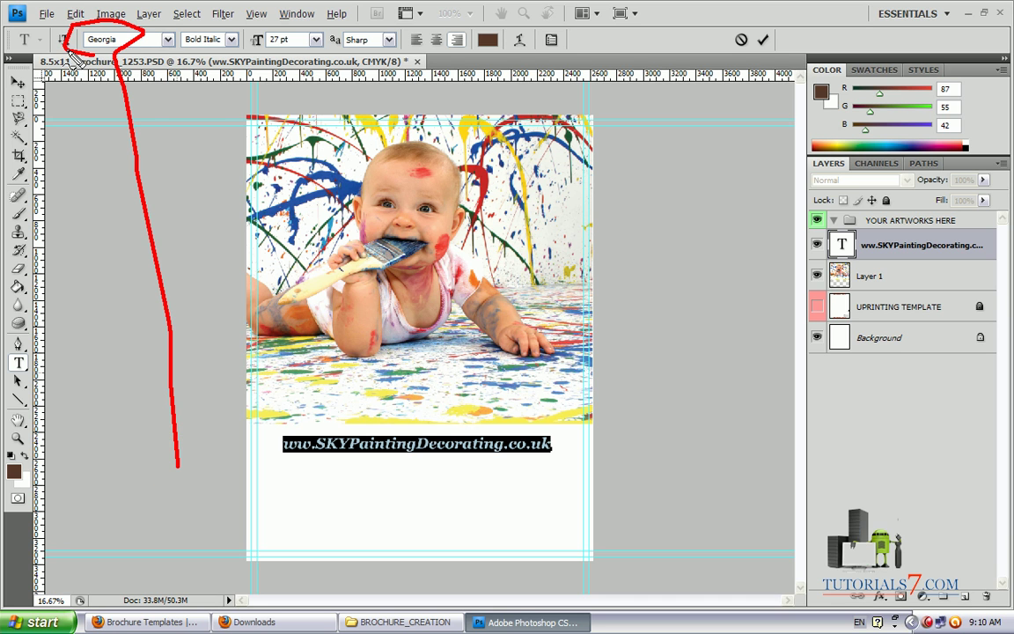
pyautogui.click(230, 40)
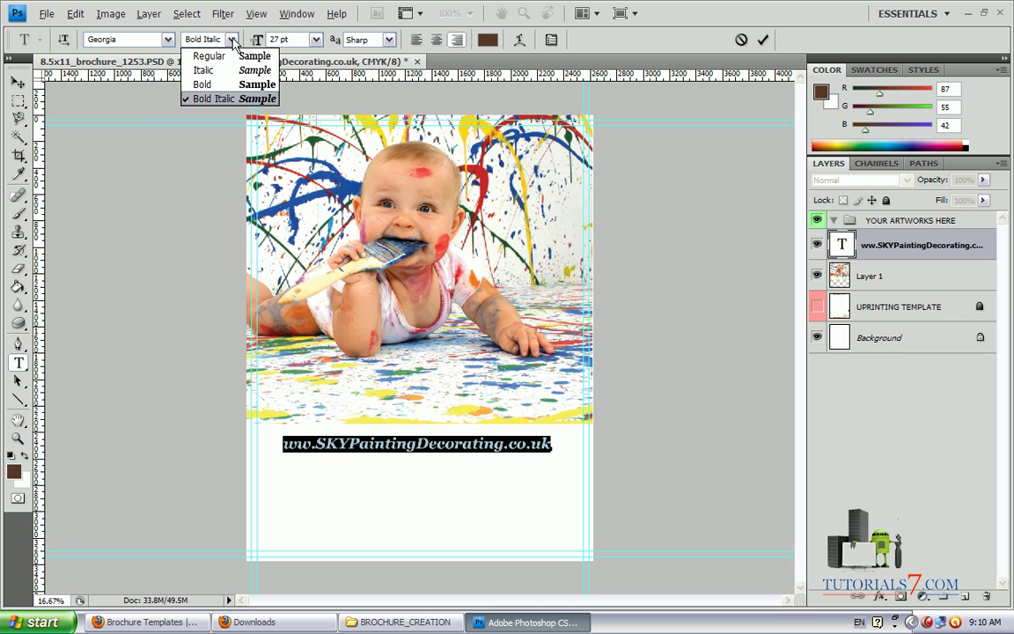
pyautogui.click(204, 85)
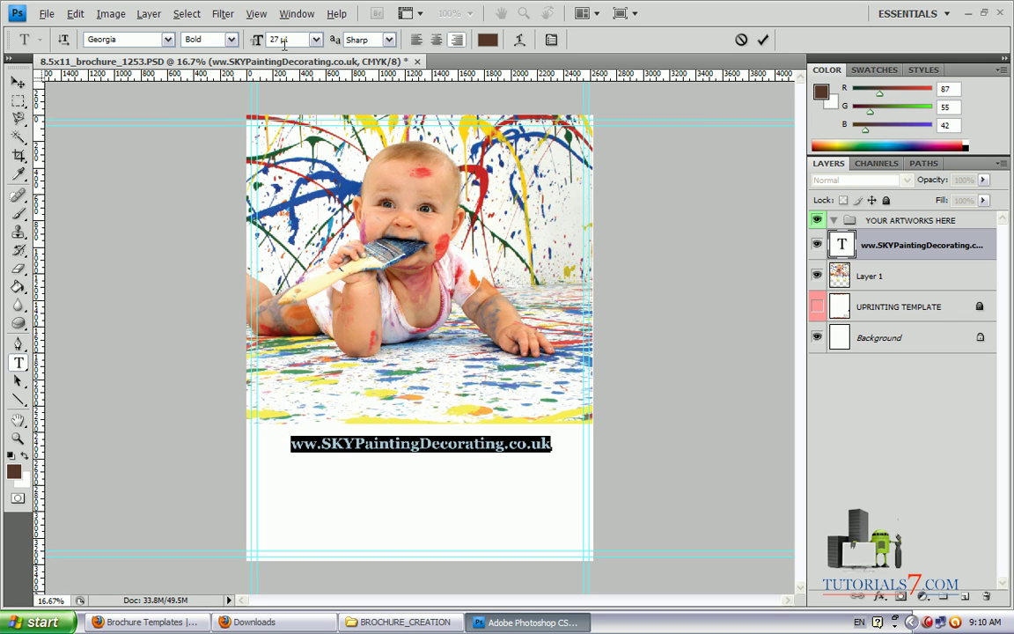
# Try 40, 35 and 32 pt sizes on the website line and recentre it below the photo.
pyautogui.doubleClick(276, 38)
pyautogui.write('40')
pyautogui.press('Return')
pyautogui.write('1')
pyautogui.press('Return')
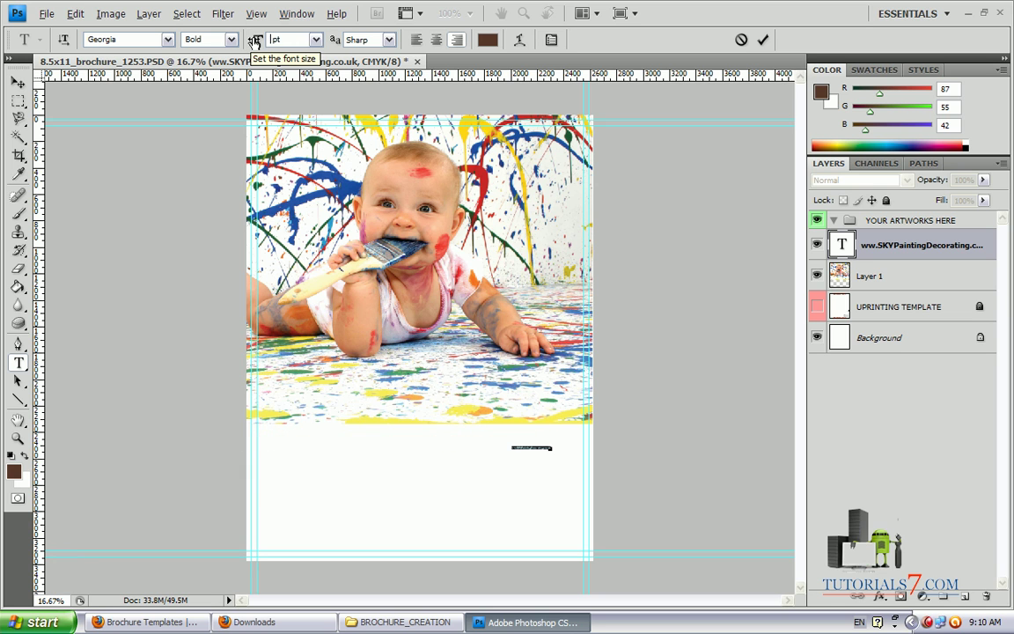
pyautogui.write('35')
pyautogui.press('Return')
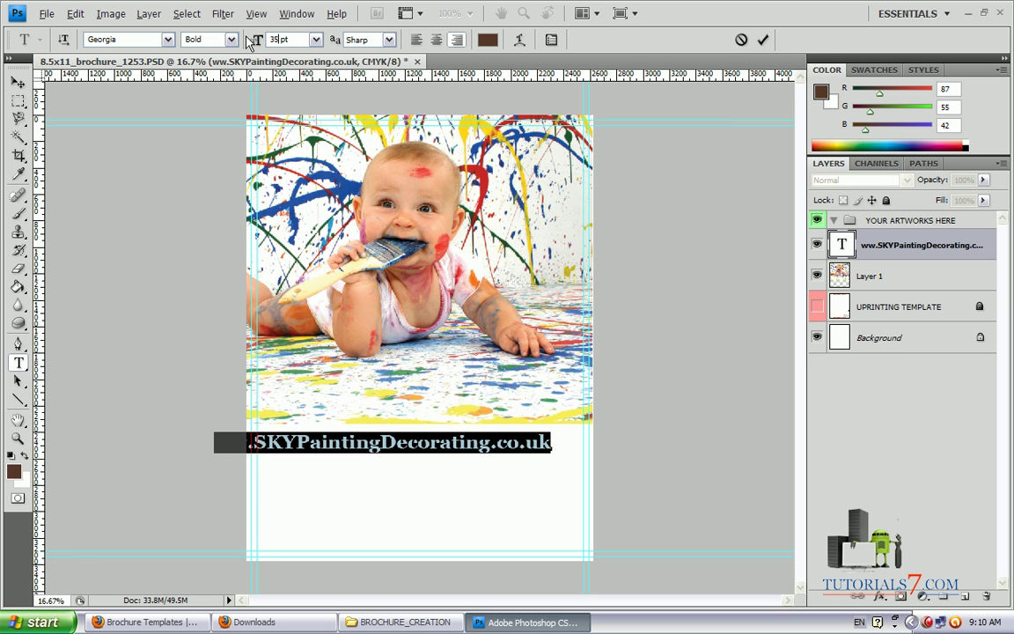
pyautogui.write('32')
pyautogui.press('Return')
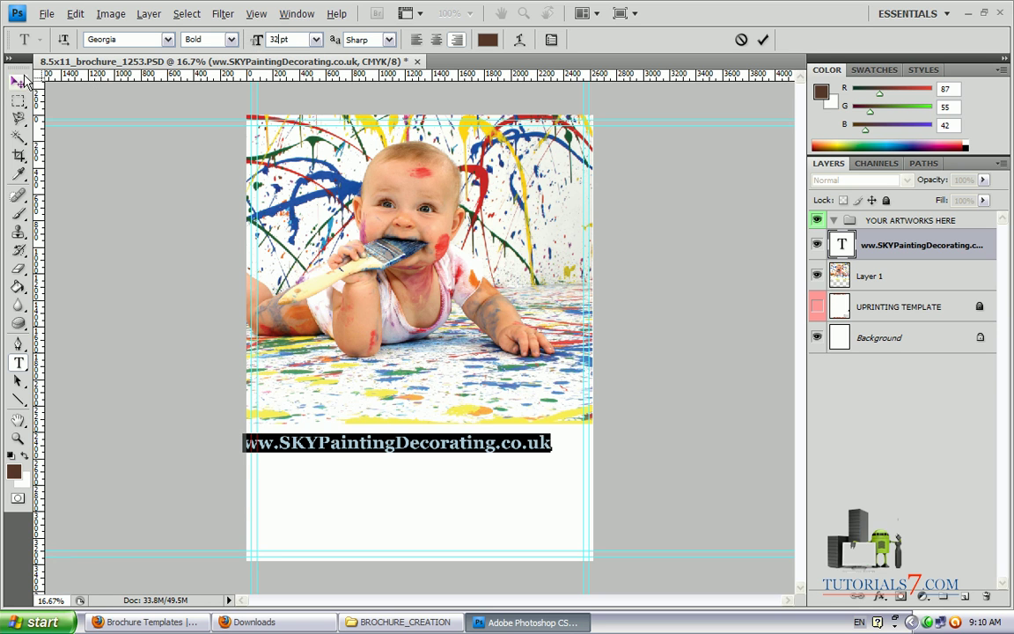
pyautogui.click(17, 81)
pyautogui.moveTo(384, 448)
pyautogui.mouseDown()
pyautogui.moveTo(423, 448)
pyautogui.moveTo(368, 450)
pyautogui.mouseUp()
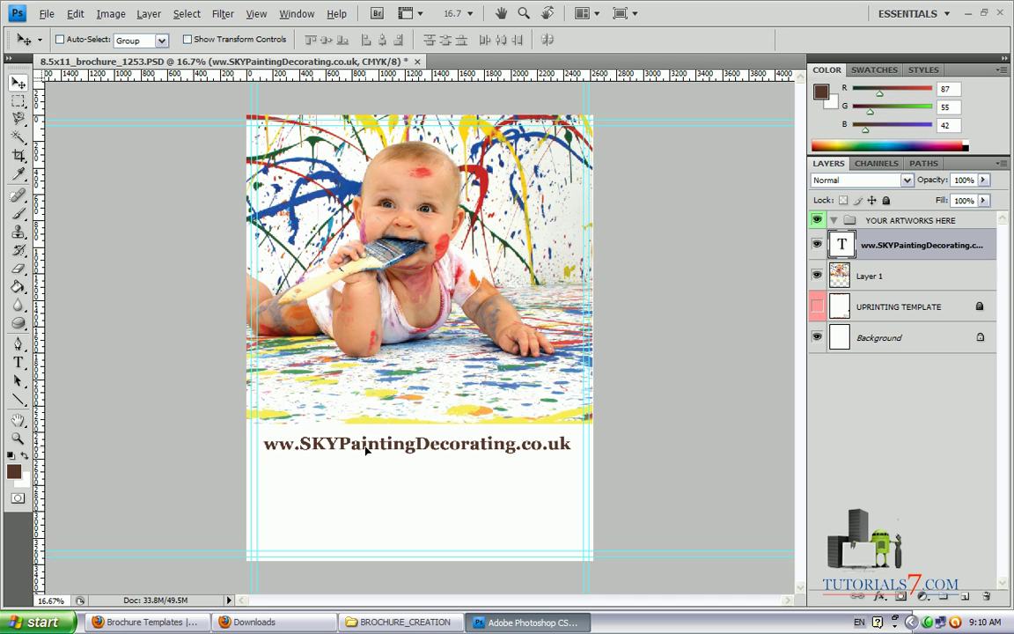
pyautogui.doubleClick(841, 248)
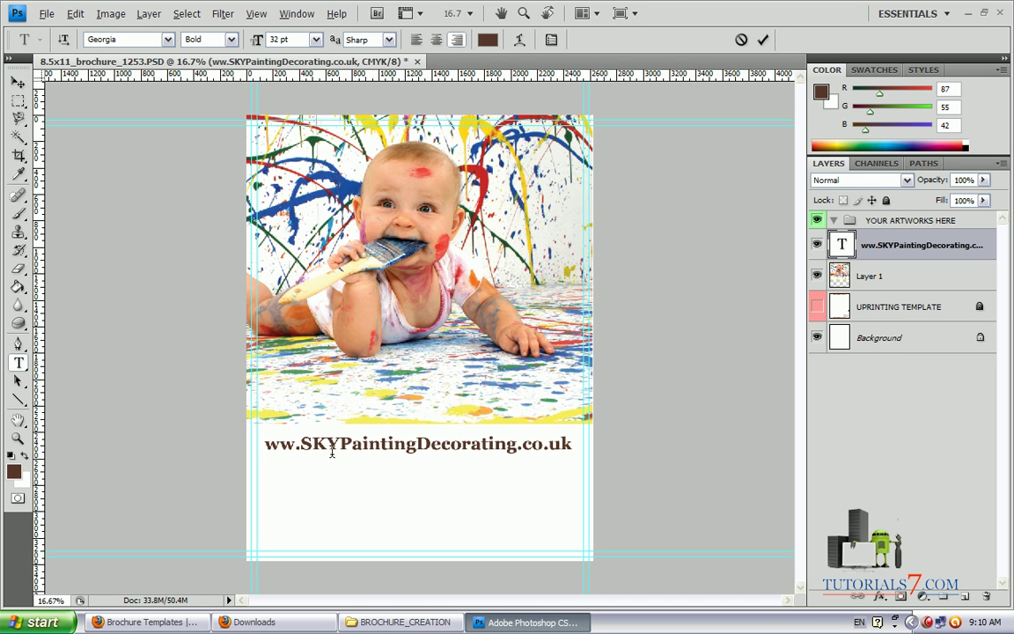
pyautogui.click(293, 424)
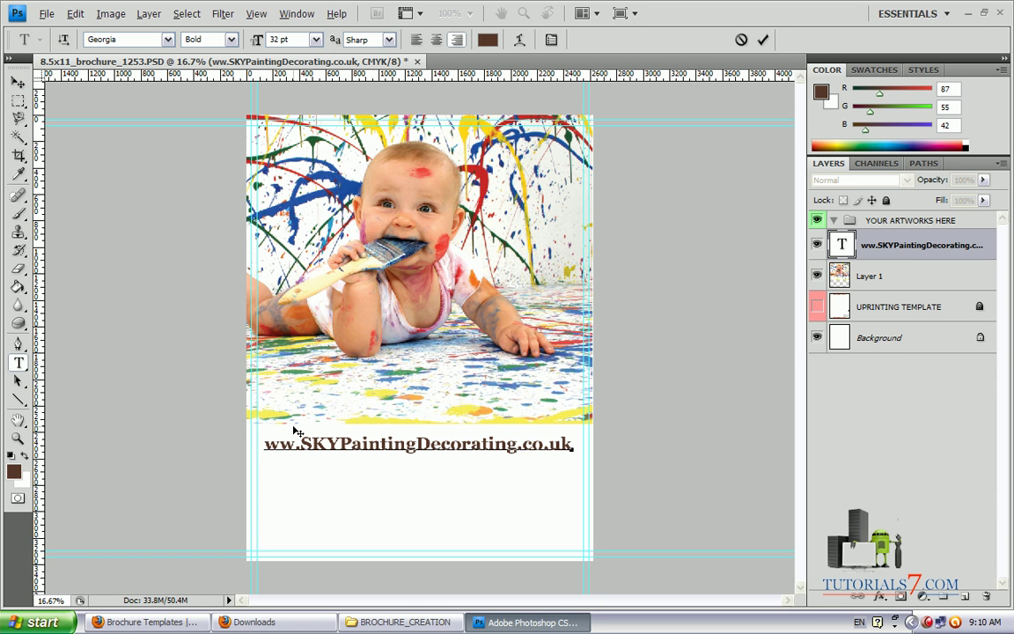
pyautogui.write('w')
pyautogui.moveTo(578, 450); pyautogui.dragTo(119, 427)
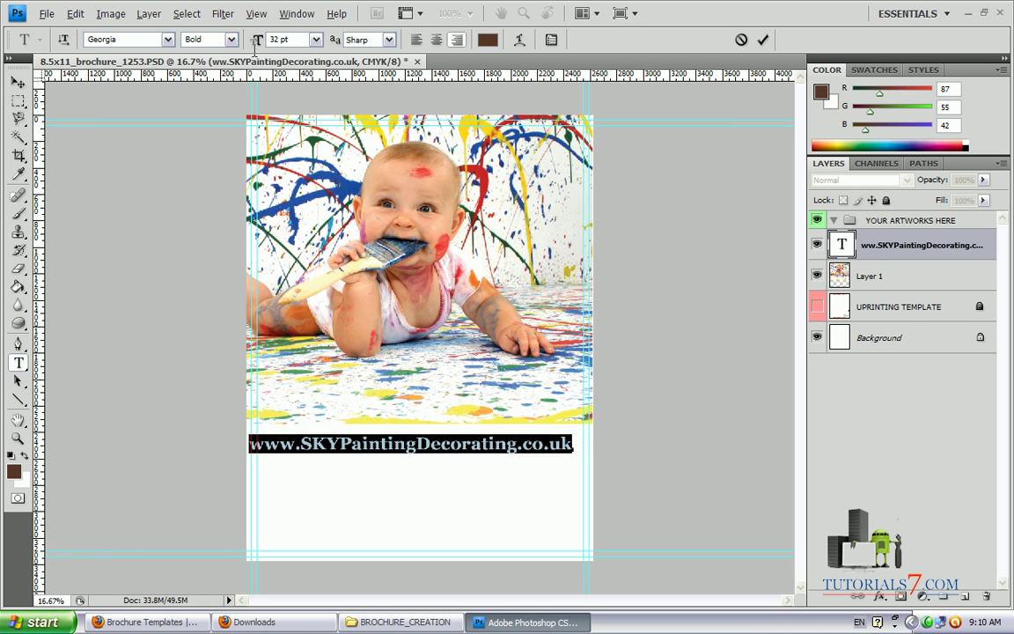
pyautogui.moveTo(256, 39); pyautogui.dragTo(240, 42)
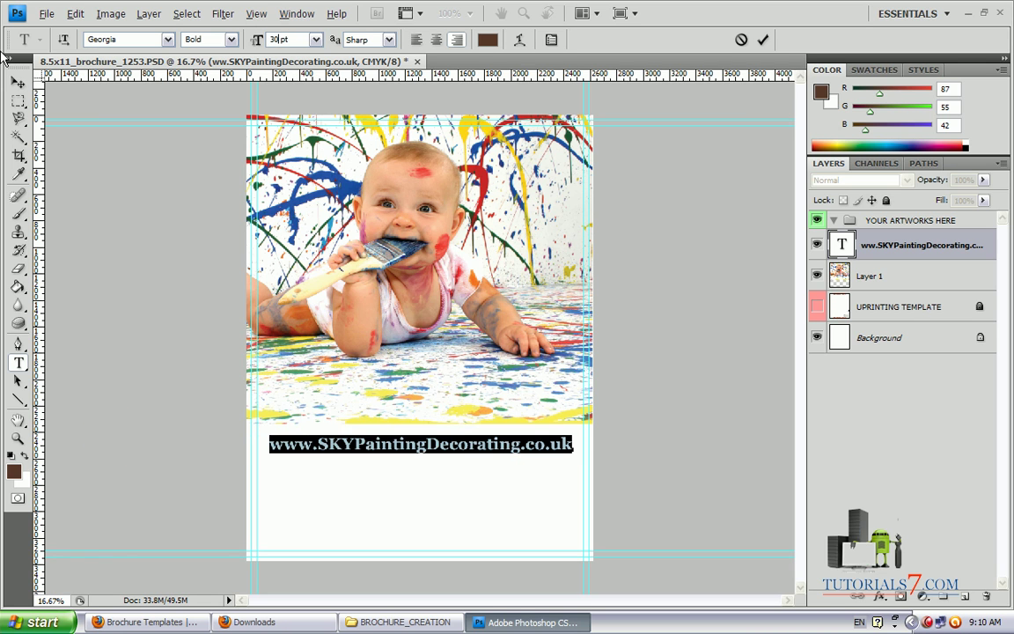
pyautogui.click(18, 81)
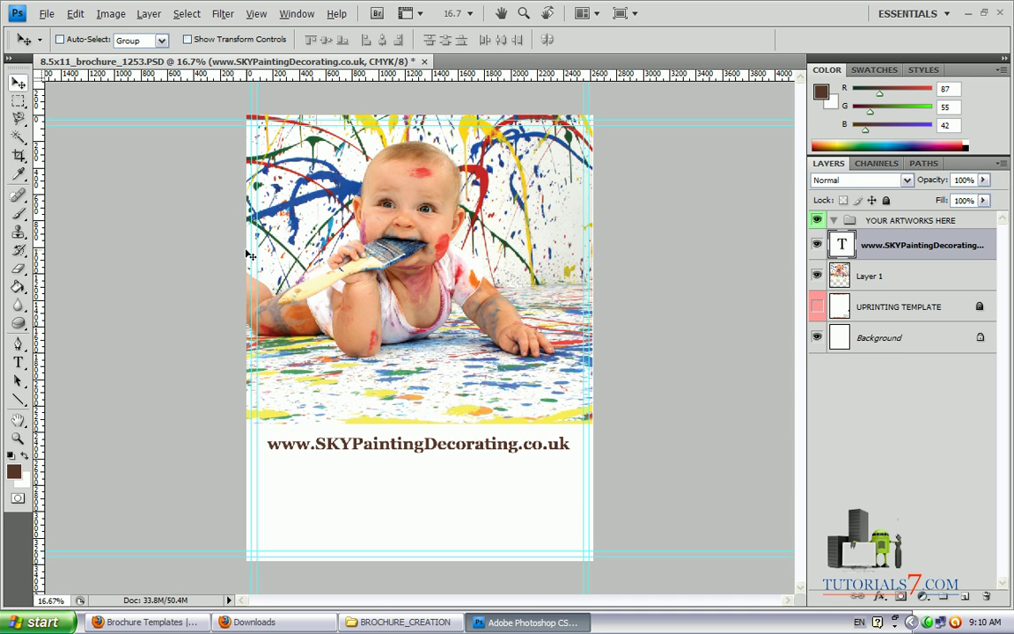
# Colour the word SKY blue.
pyautogui.doubleClick(842, 245)
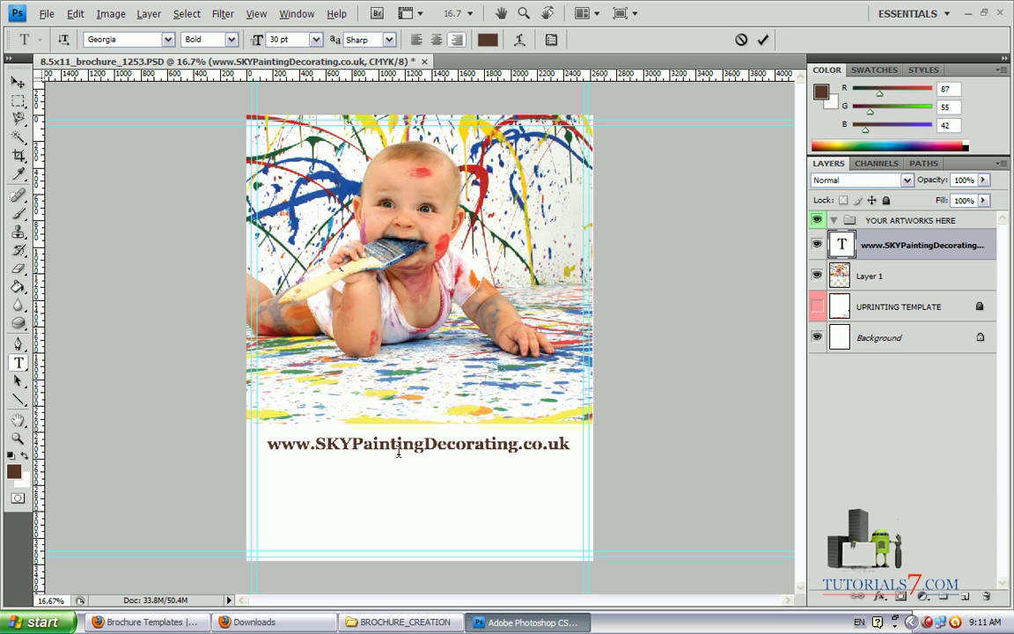
pyautogui.moveTo(351, 444); pyautogui.dragTo(314, 445)
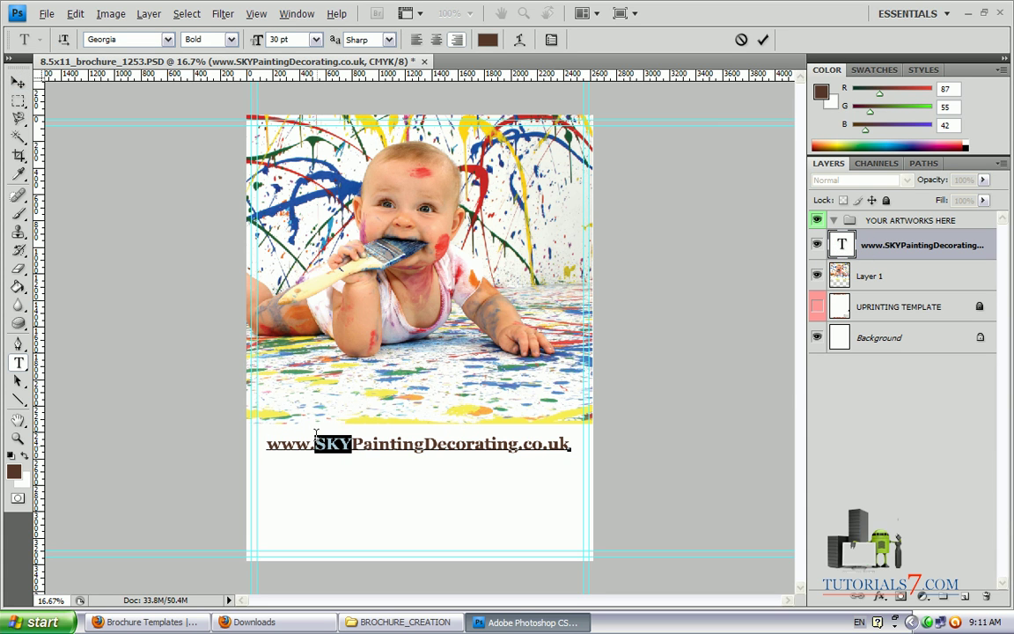
pyautogui.click(487, 40)
pyautogui.click(791, 333)
pyautogui.click(1010, 141)
# Colour the word Painting red, sampled from the paint splashes.
pyautogui.moveTo(423, 444); pyautogui.dragTo(352, 445)
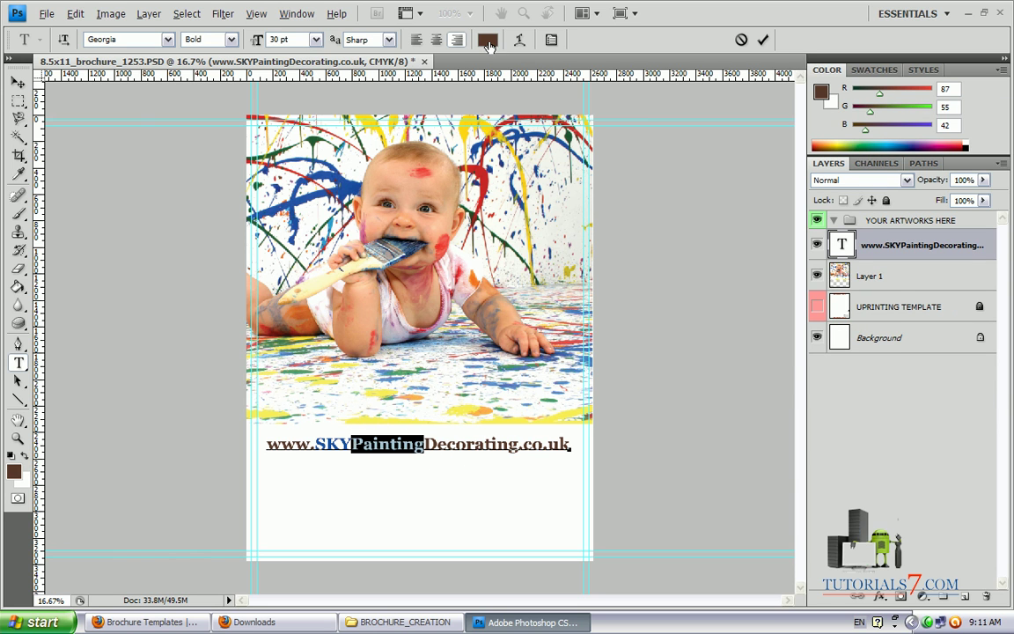
pyautogui.click(487, 40)
pyautogui.click(485, 187)
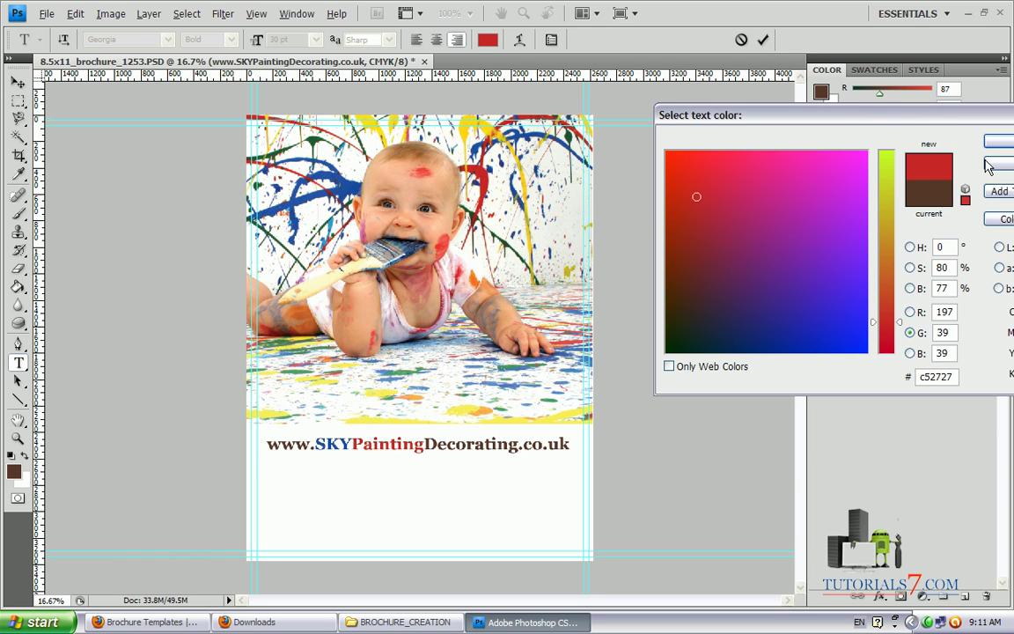
pyautogui.click(999, 141)
# Colour Decorating dark green, sampled from the image, and commit the text.
pyautogui.moveTo(519, 444); pyautogui.dragTo(427, 443)
pyautogui.click(486, 40)
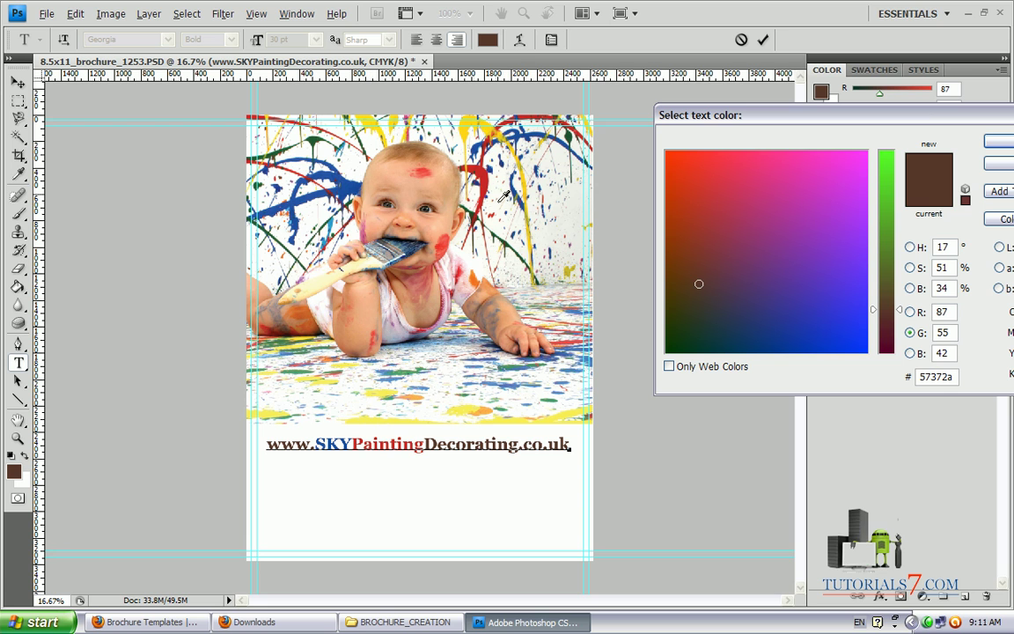
pyautogui.click(516, 238)
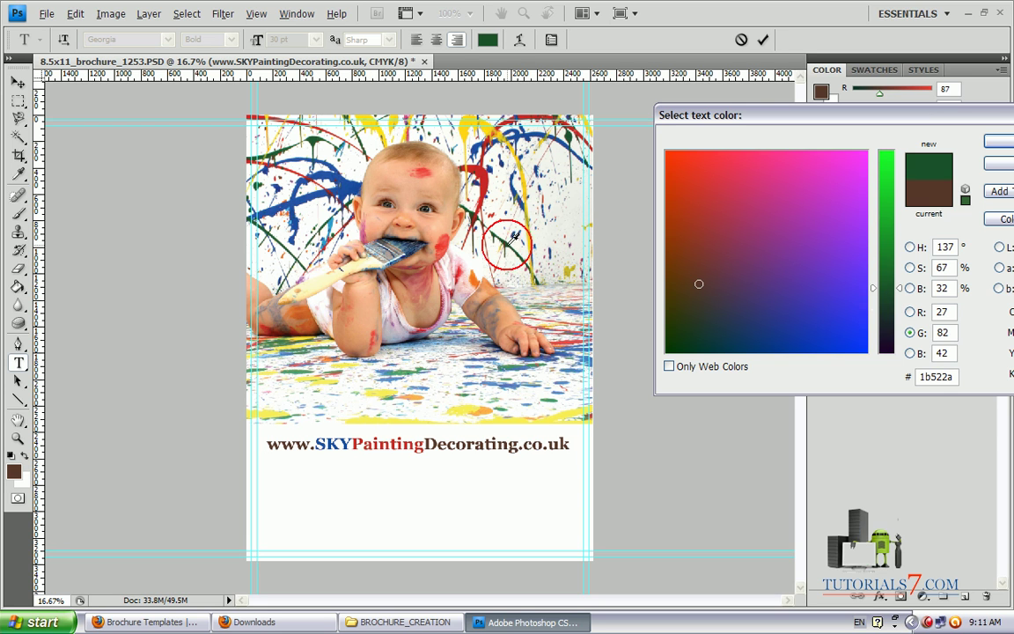
pyautogui.press('Return')
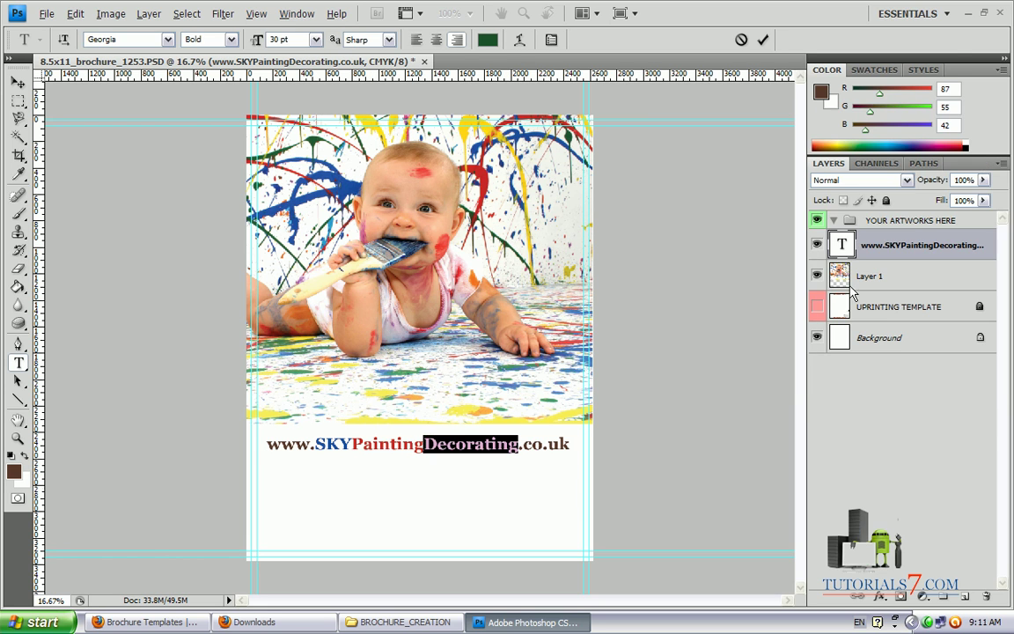
pyautogui.moveTo(569, 447); pyautogui.dragTo(266, 445)
pyautogui.hotkey('ctrl', 'Return')
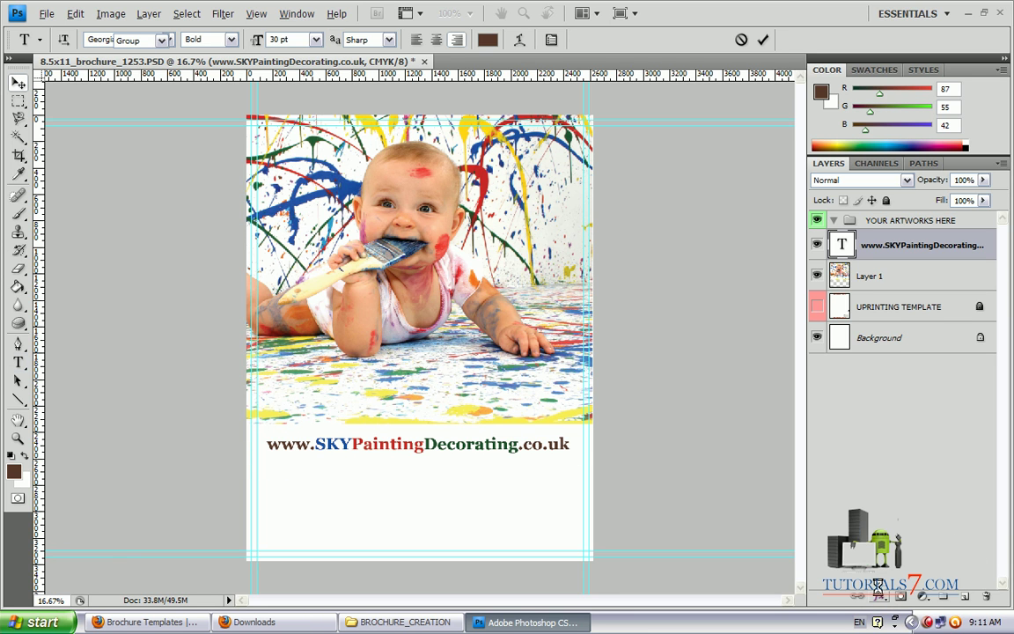
pyautogui.click(878, 593)
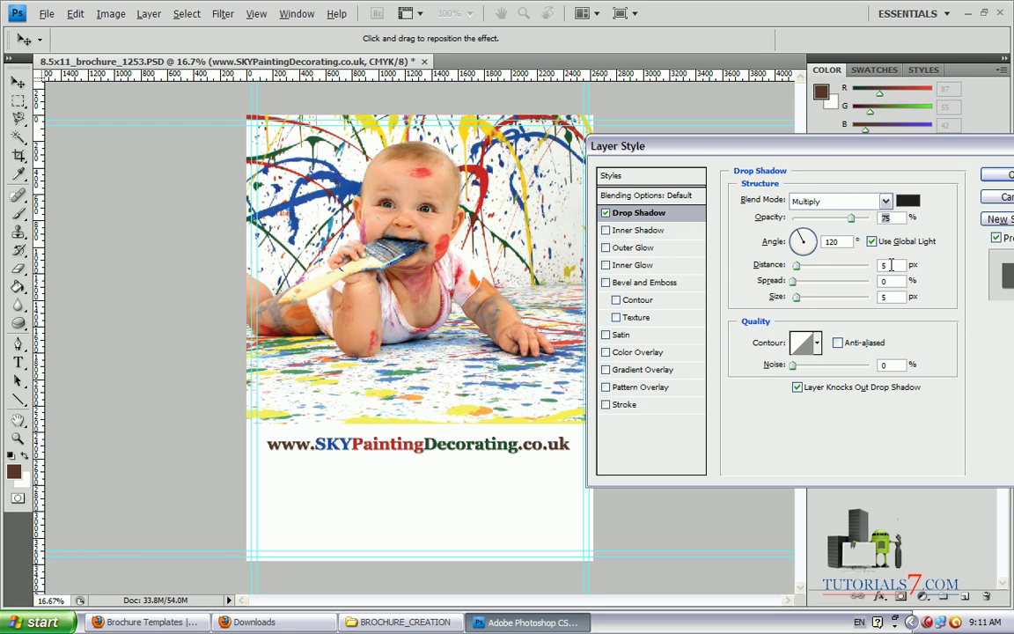
pyautogui.doubleClick(888, 265)
pyautogui.write('11')
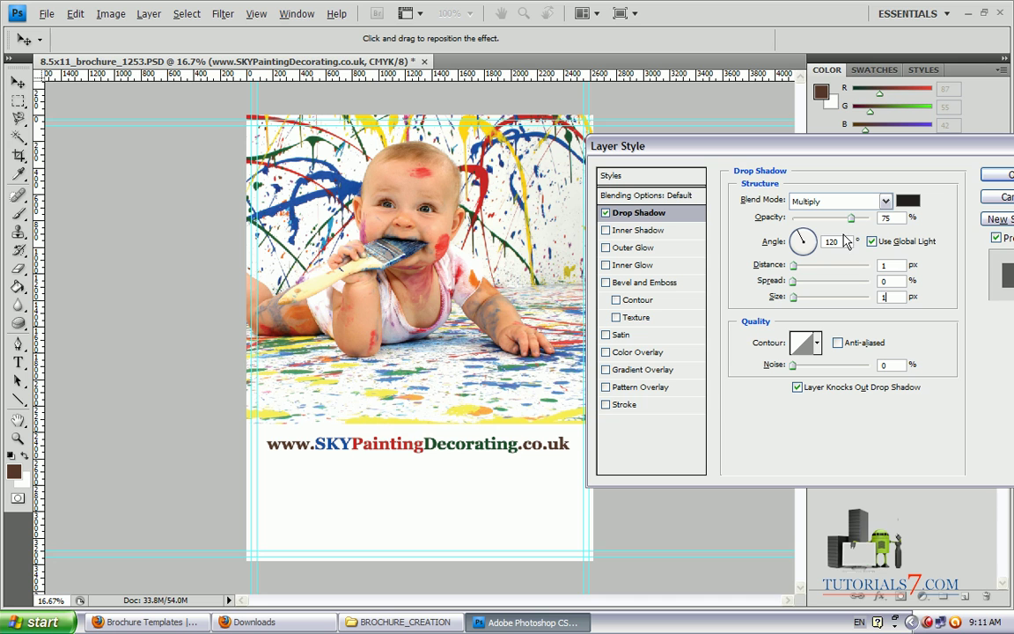
pyautogui.doubleClick(841, 242)
pyautogui.write('90')
pyautogui.click(998, 174)
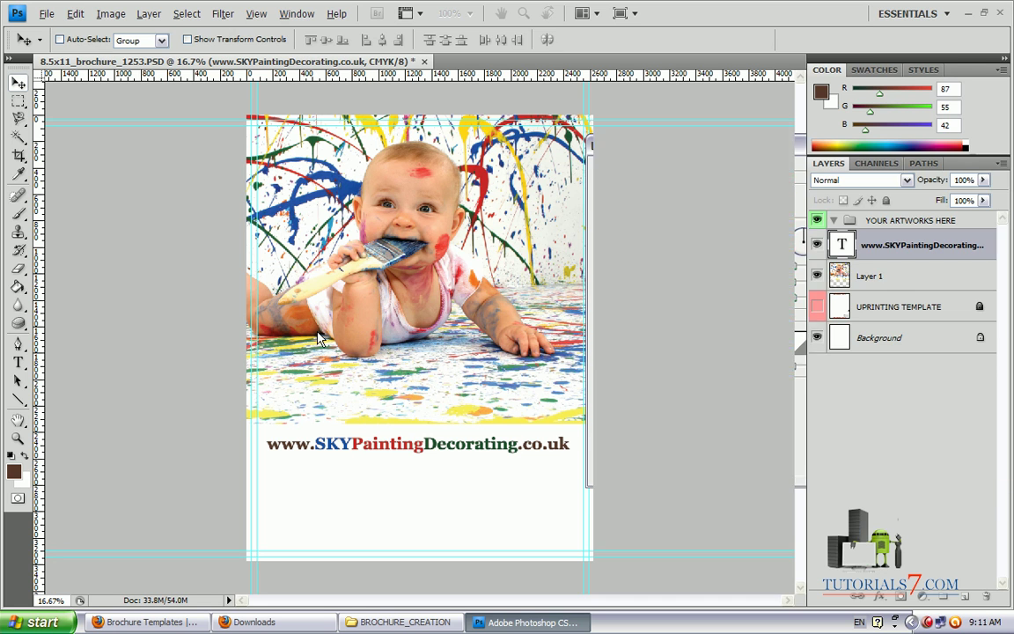
pyautogui.hotkey('ctrl', '+')
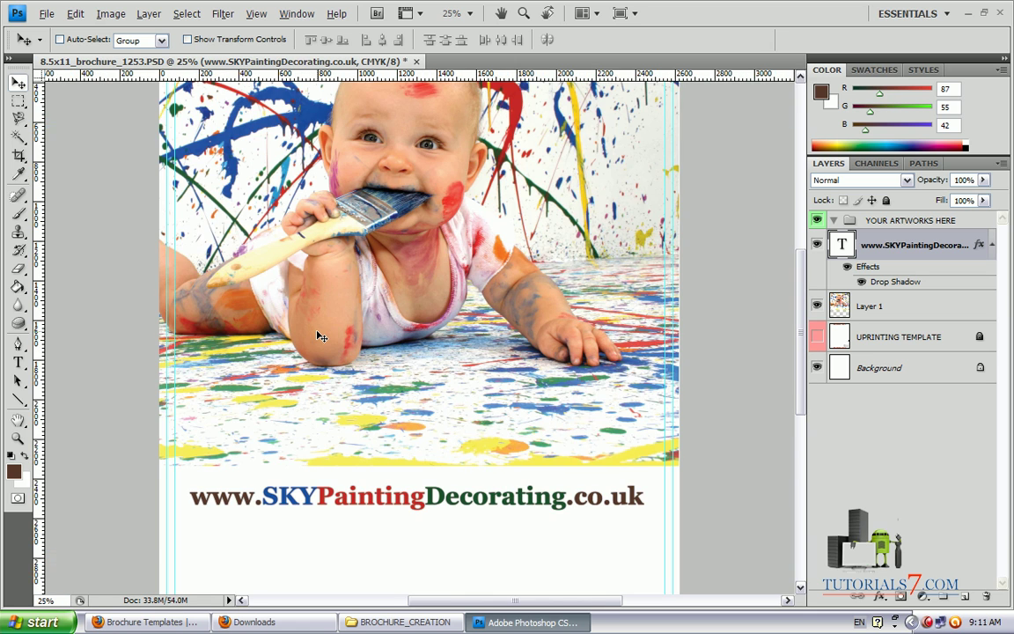
pyautogui.hotkey('ctrl', '+')
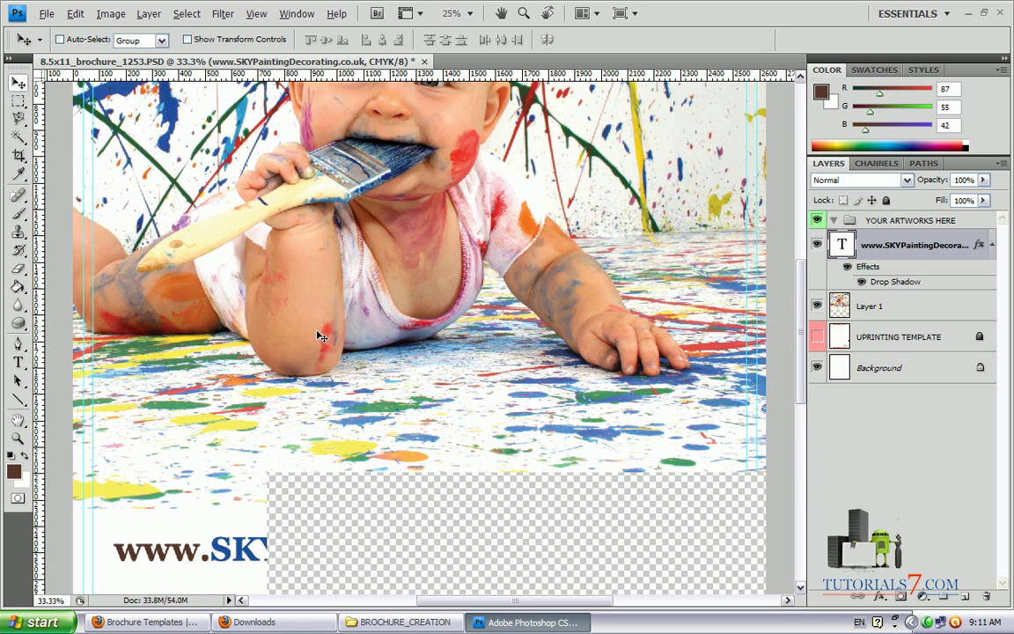
pyautogui.hotkey('ctrl', '-')
pyautogui.hotkey('ctrl', '-')
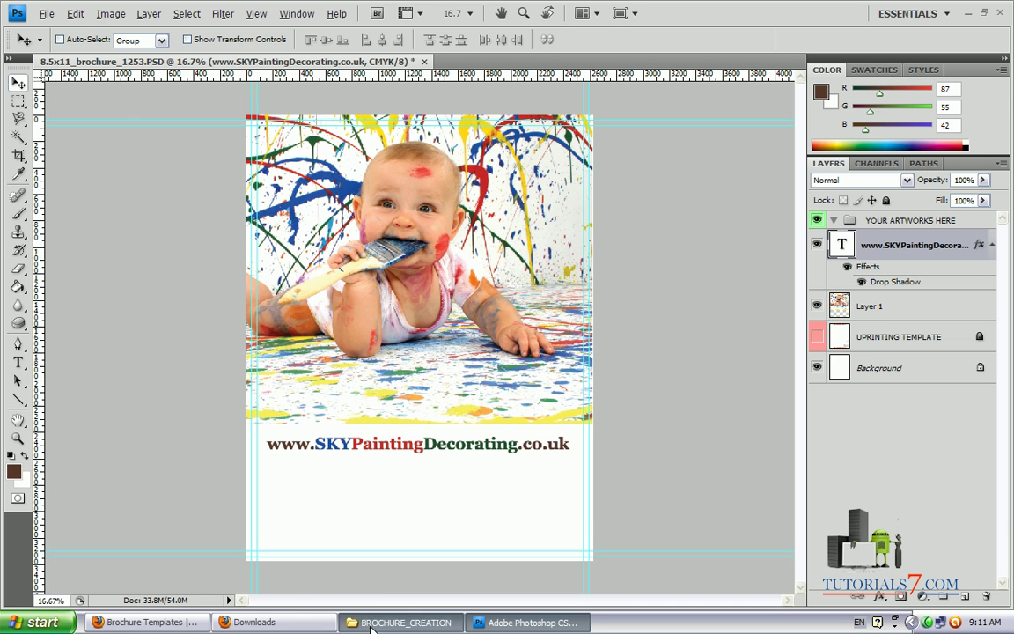
# Open flaer-sky-decorating.jpg in Photoshop and crop it down to the ticked services list.
pyautogui.click(401, 621)
pyautogui.click(617, 192)
pyautogui.moveTo(616, 192); pyautogui.dragTo(211, 245)
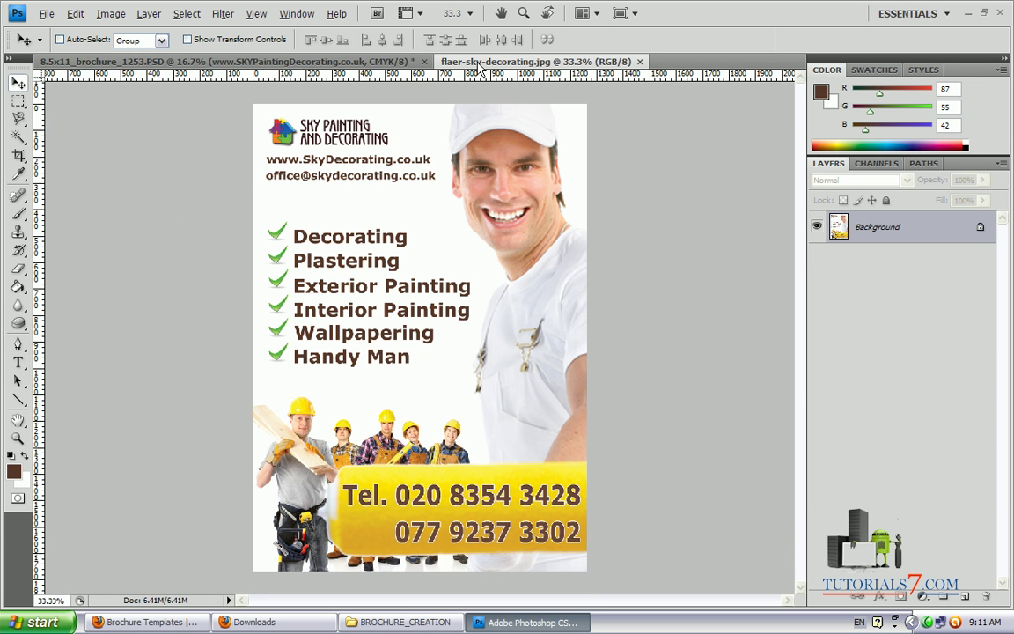
pyautogui.press('c')
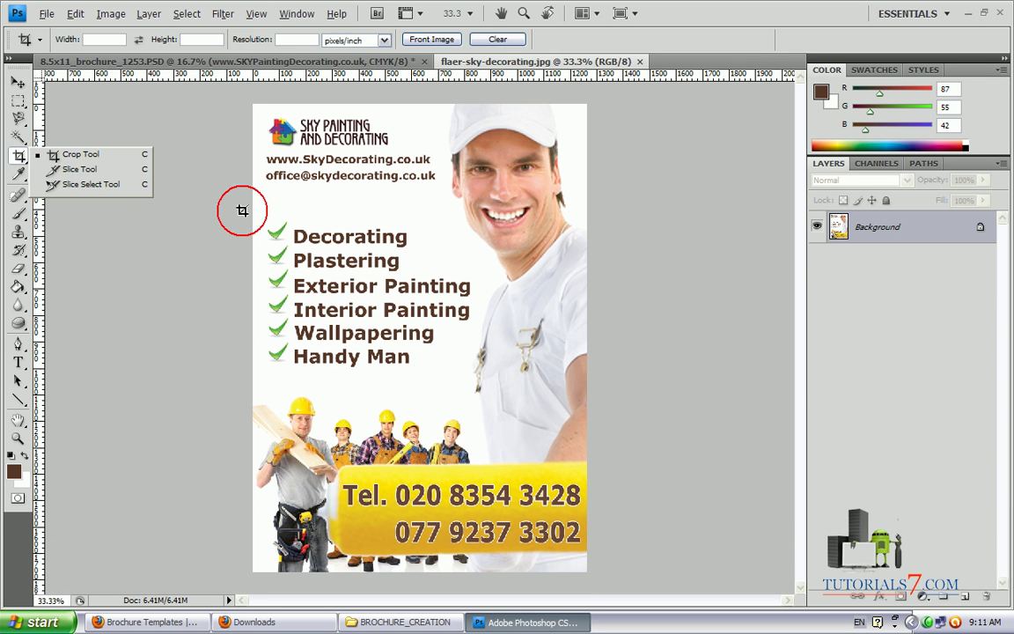
pyautogui.moveTo(253, 210); pyautogui.dragTo(473, 373)
pyautogui.press('Return')
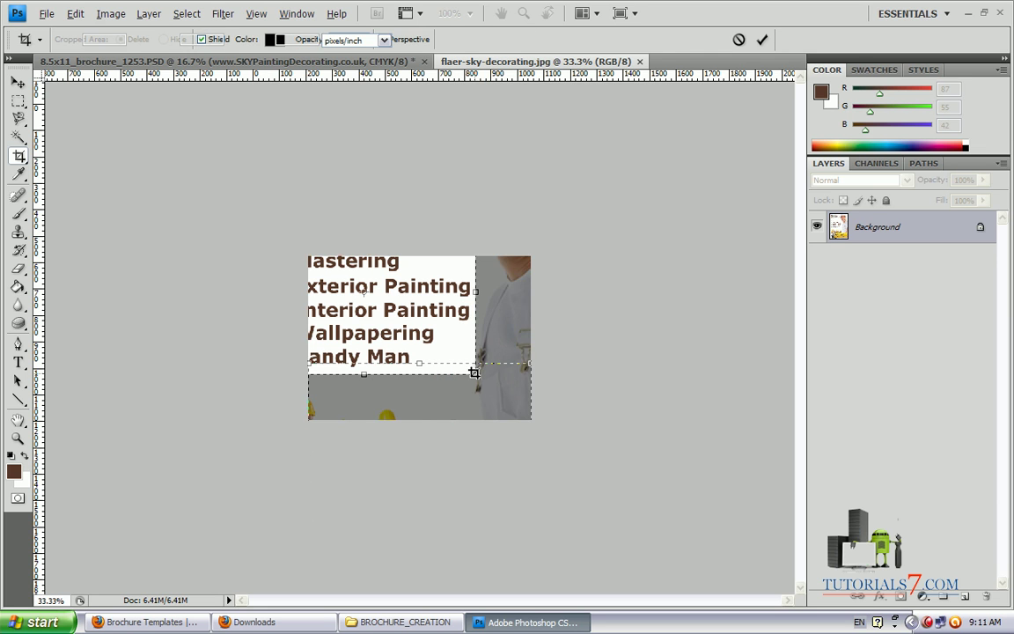
# Move the cropped services list onto the brochure below the website URL.
pyautogui.moveTo(480, 61); pyautogui.dragTo(616, 84)
pyautogui.click(18, 81)
pyautogui.click(735, 313)
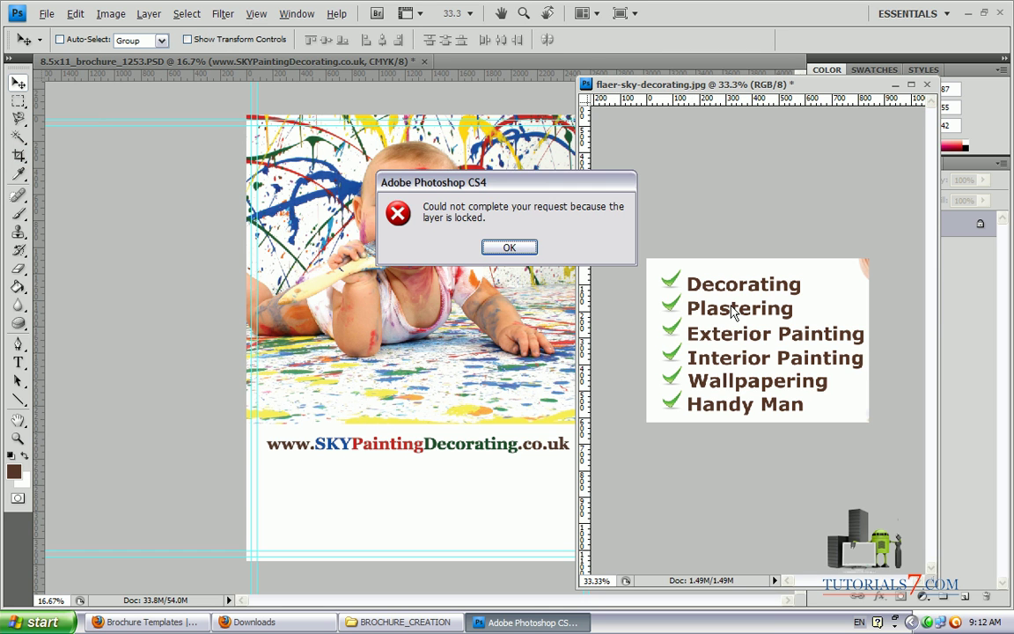
pyautogui.click(524, 247)
pyautogui.click(498, 299)
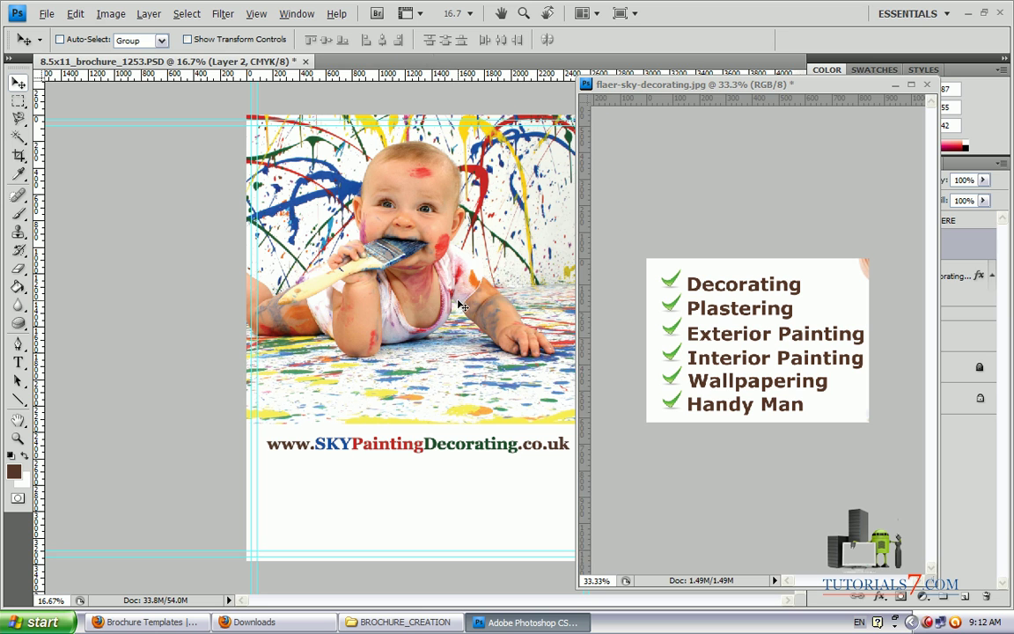
pyautogui.moveTo(393, 444); pyautogui.dragTo(324, 485)
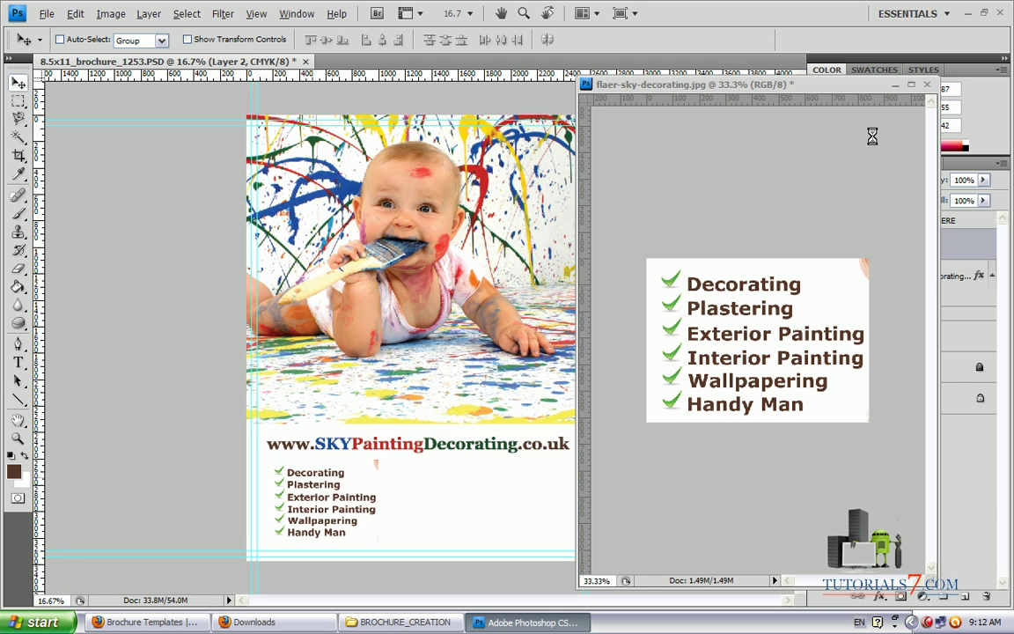
# Close the sample flyer without saving and enlarge the brochure view.
pyautogui.click(927, 86)
pyautogui.click(520, 255)
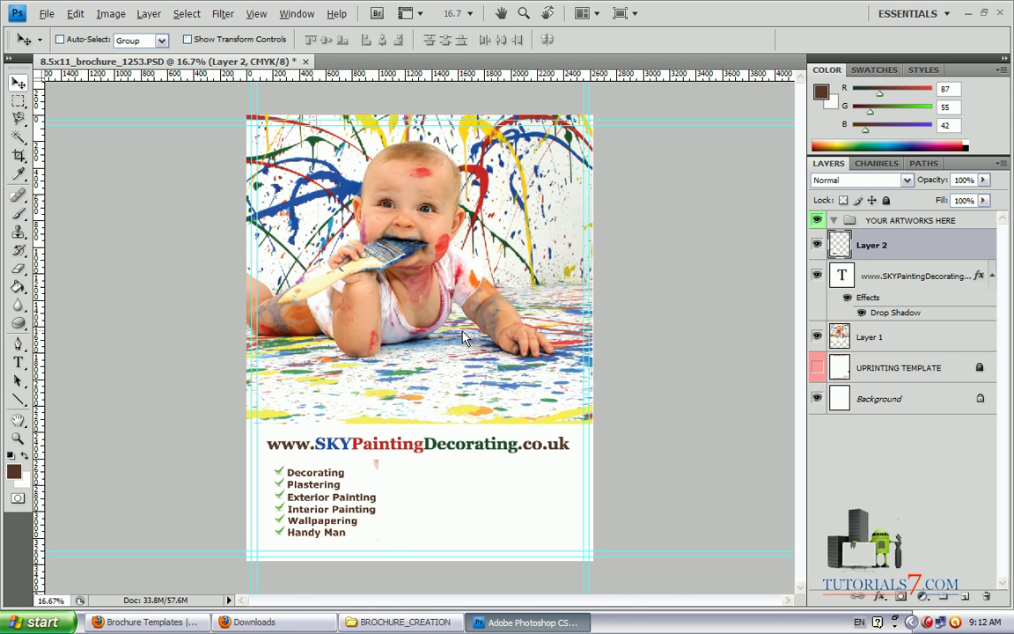
pyautogui.hotkey('ctrl', '+')
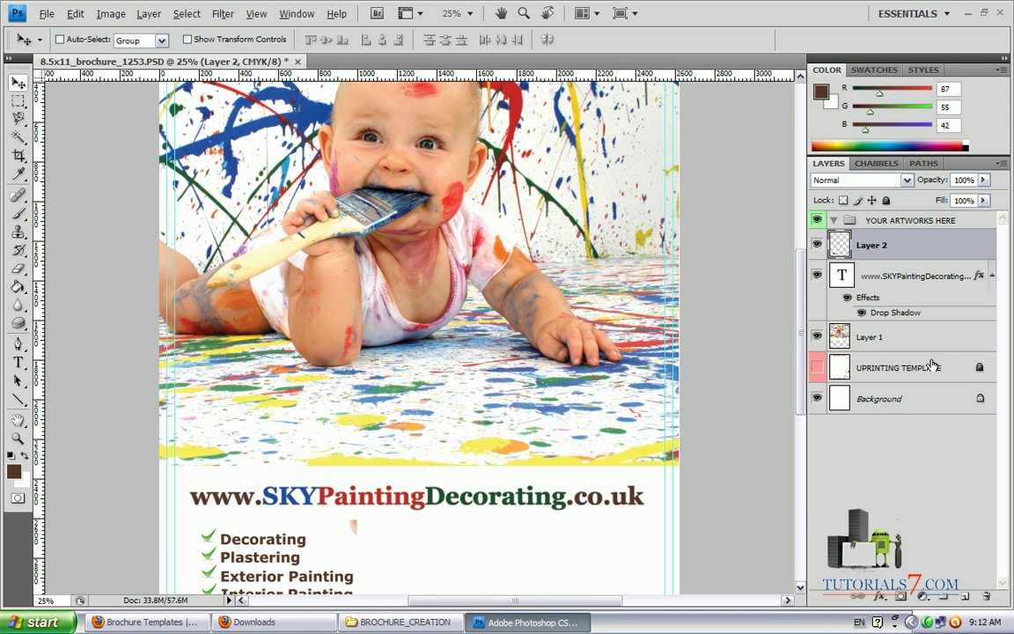
# Add a vertical guide at the list's left margin and nudge the services list into alignment.
pyautogui.moveTo(806, 324); pyautogui.dragTo(804, 357)
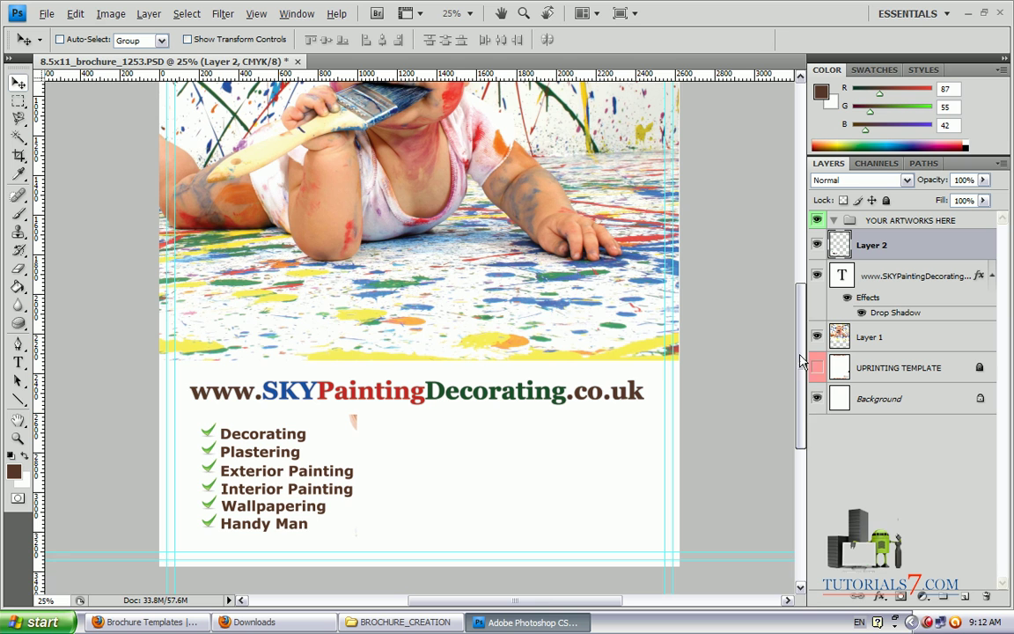
pyautogui.click(39, 242)
pyautogui.moveTo(38, 239); pyautogui.dragTo(173, 234)
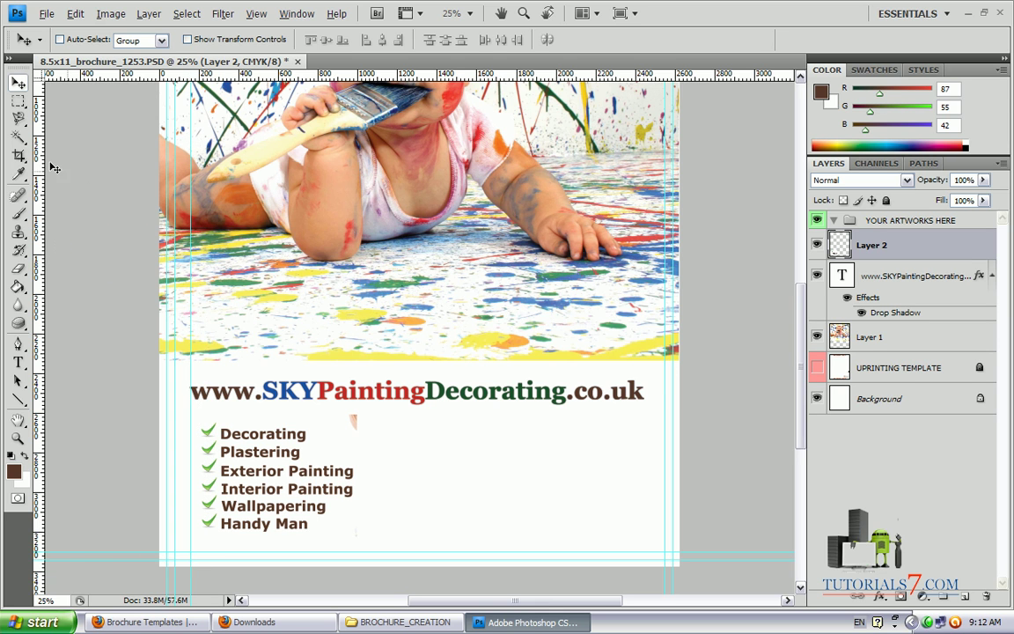
pyautogui.hotkey('shift', 'Left')
pyautogui.hotkey('shift', 'Left')
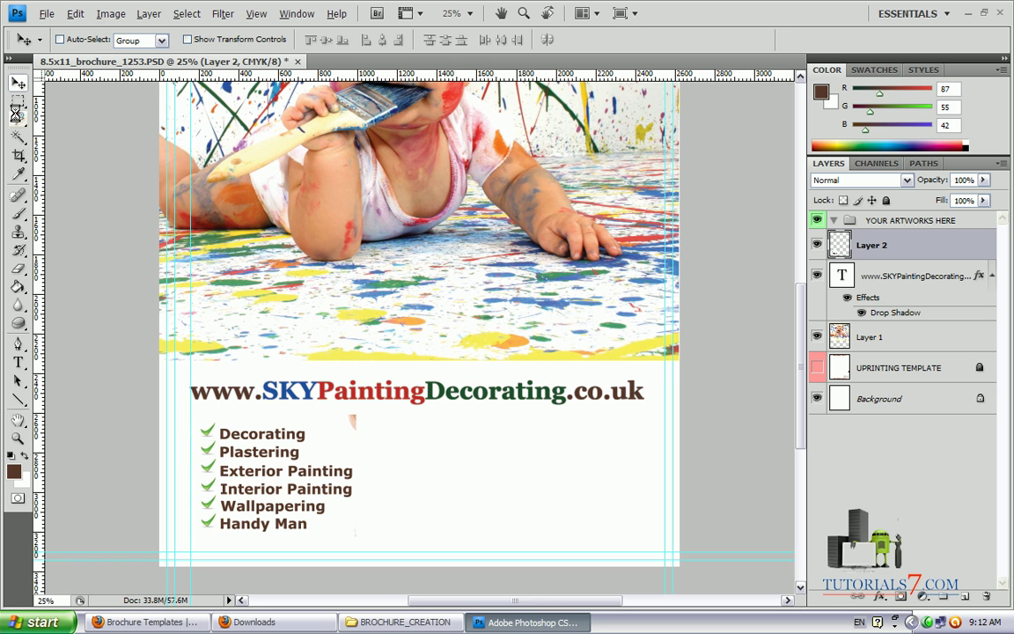
pyautogui.hotkey('shift', 'Left')
pyautogui.hotkey('shift', 'Left')
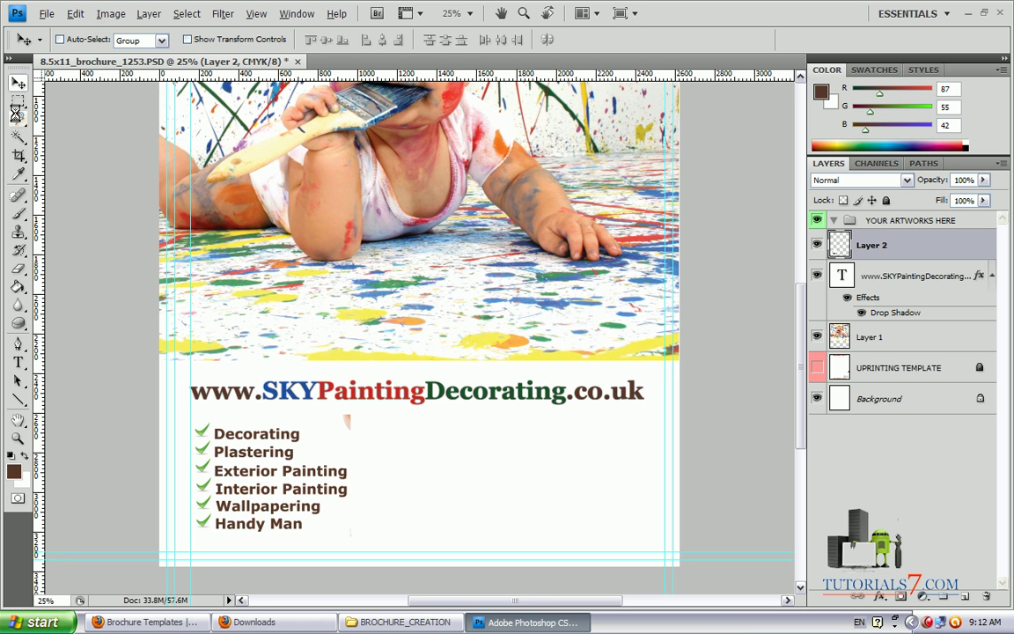
pyautogui.hotkey('shift', 'Left')
pyautogui.hotkey('shift', 'Left')
pyautogui.hotkey('shift', 'Up')
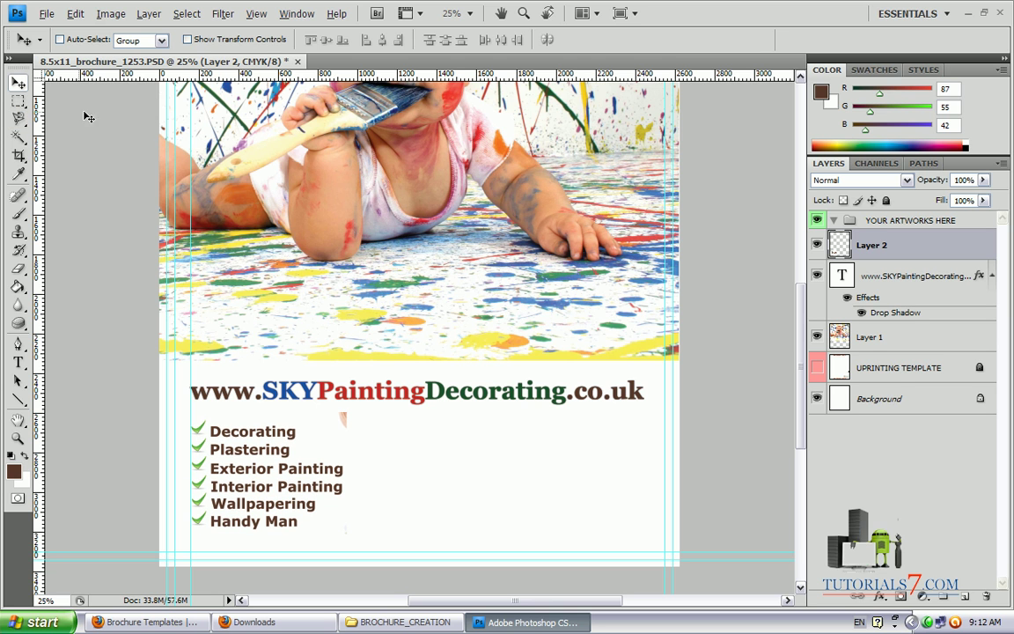
# Erase the stray red mark near the list and add a horizontal guide below the URL.
pyautogui.click(18, 268)
pyautogui.click(345, 419)
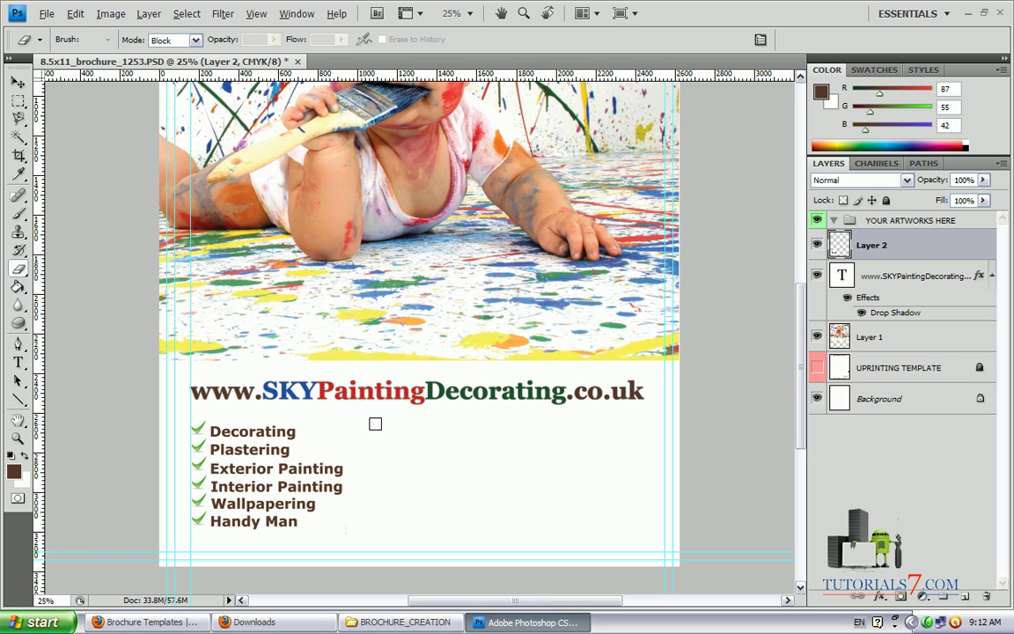
pyautogui.click(17, 82)
pyautogui.click(18, 362)
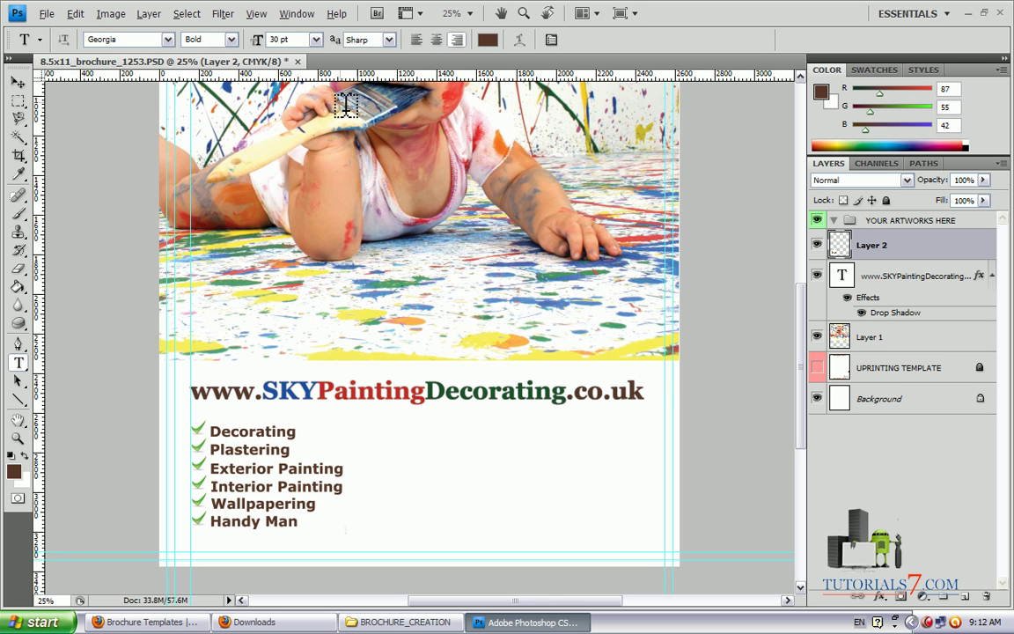
pyautogui.click(18, 84)
pyautogui.moveTo(336, 74); pyautogui.dragTo(346, 421)
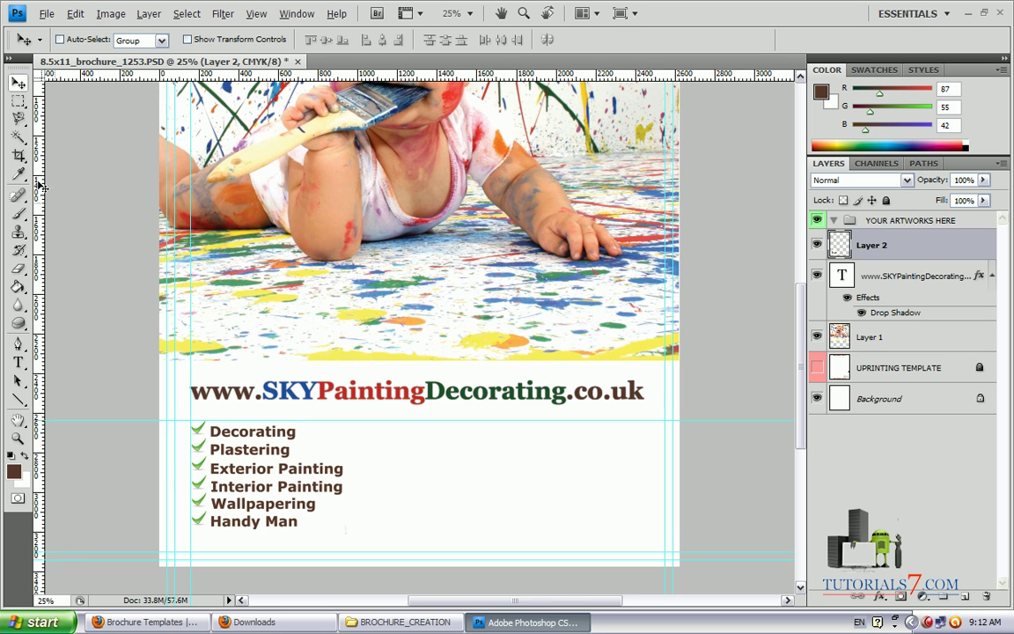
# Type the heading 'Call Us Today:' below the website URL.
pyautogui.click(18, 362)
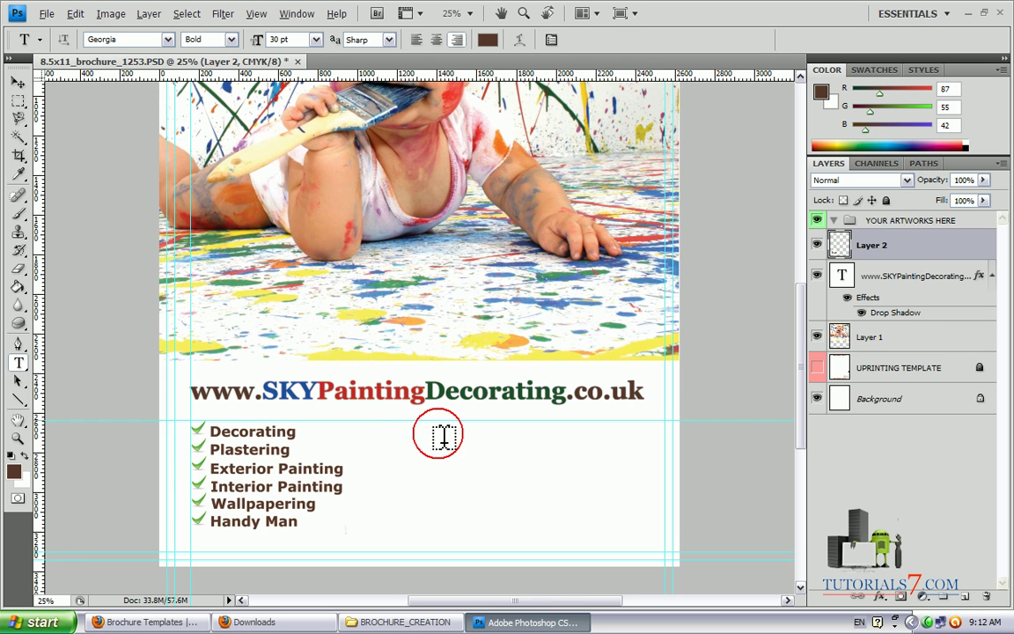
pyautogui.click(397, 421)
pyautogui.write('Ca')
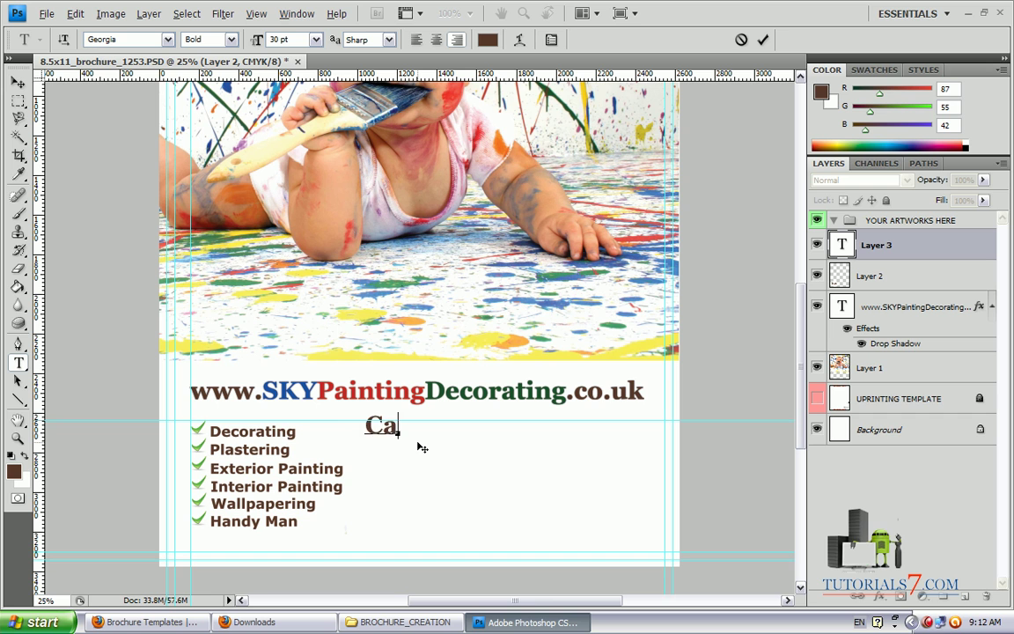
pyautogui.write('ll U')
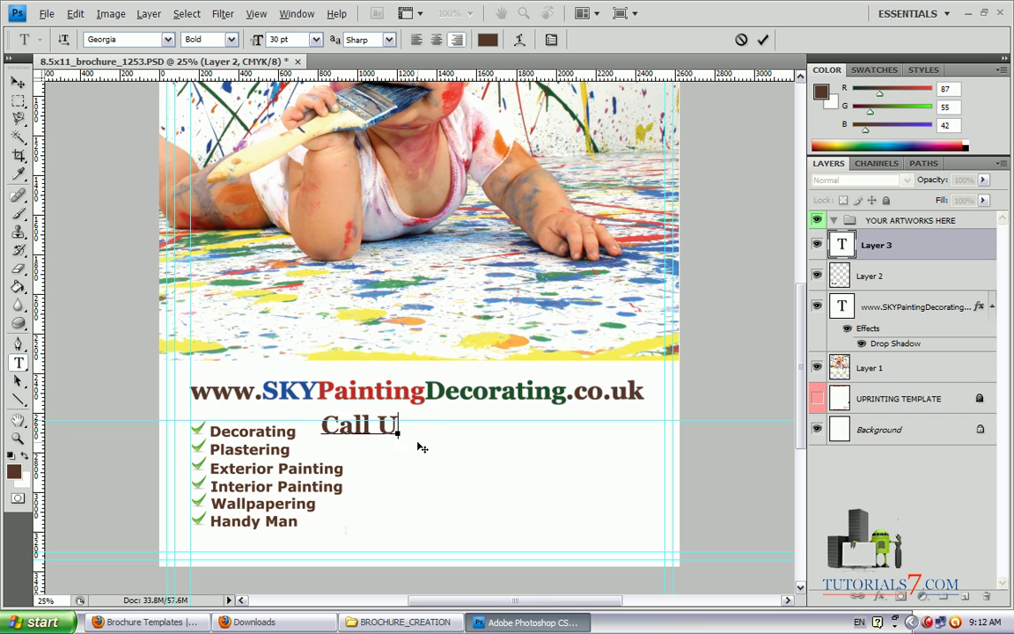
pyautogui.write('s Today!')
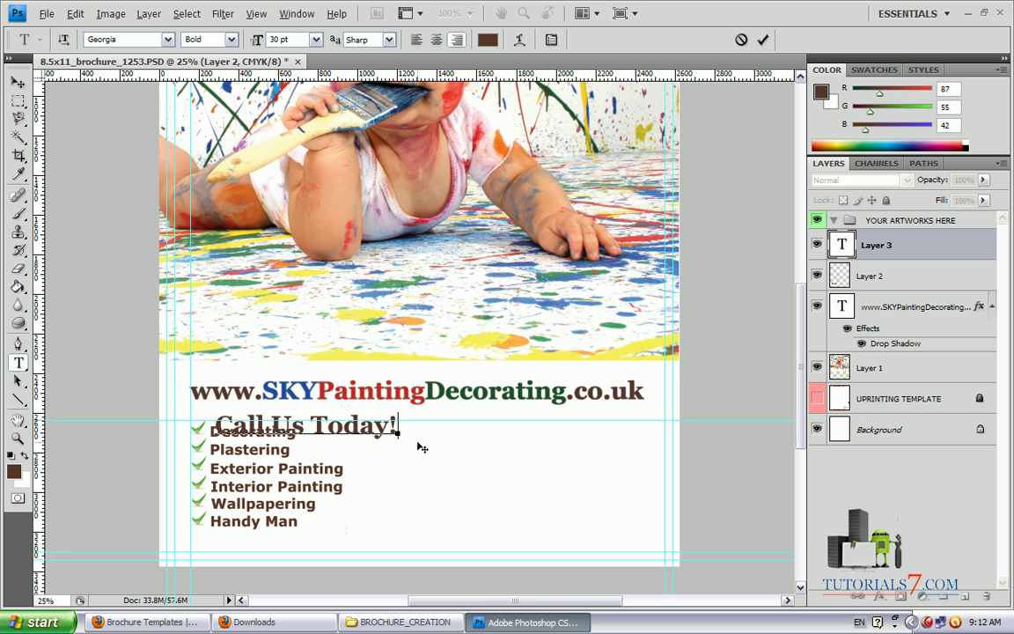
pyautogui.press('BackSpace')
pyautogui.write(':')
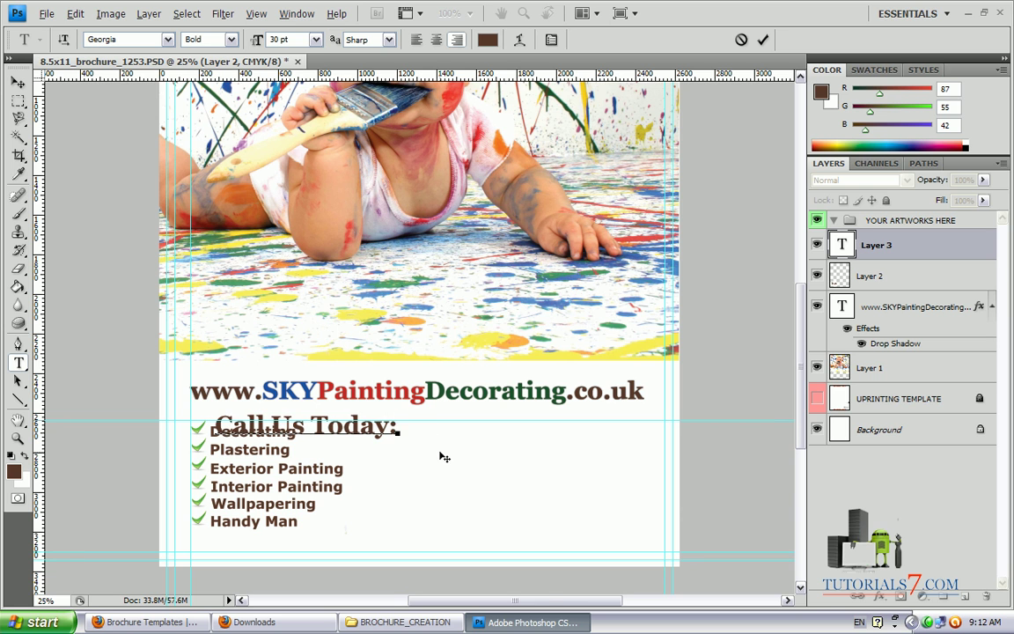
# Colour the whole heading cyan with C 100, M 0, Y 0, K 0 and commit it.
pyautogui.moveTo(401, 433); pyautogui.dragTo(163, 426)
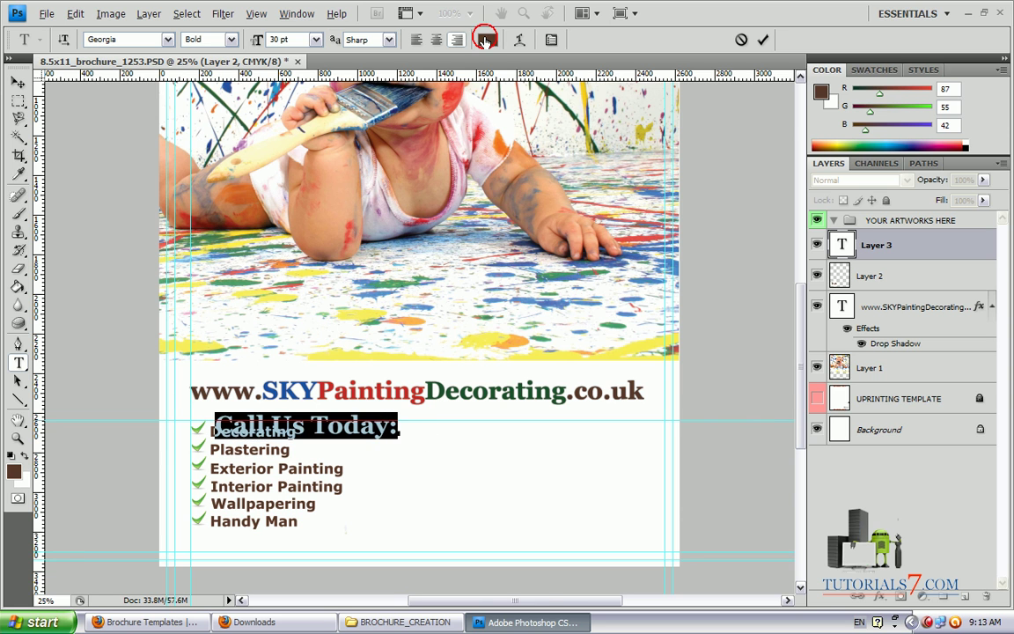
pyautogui.click(487, 39)
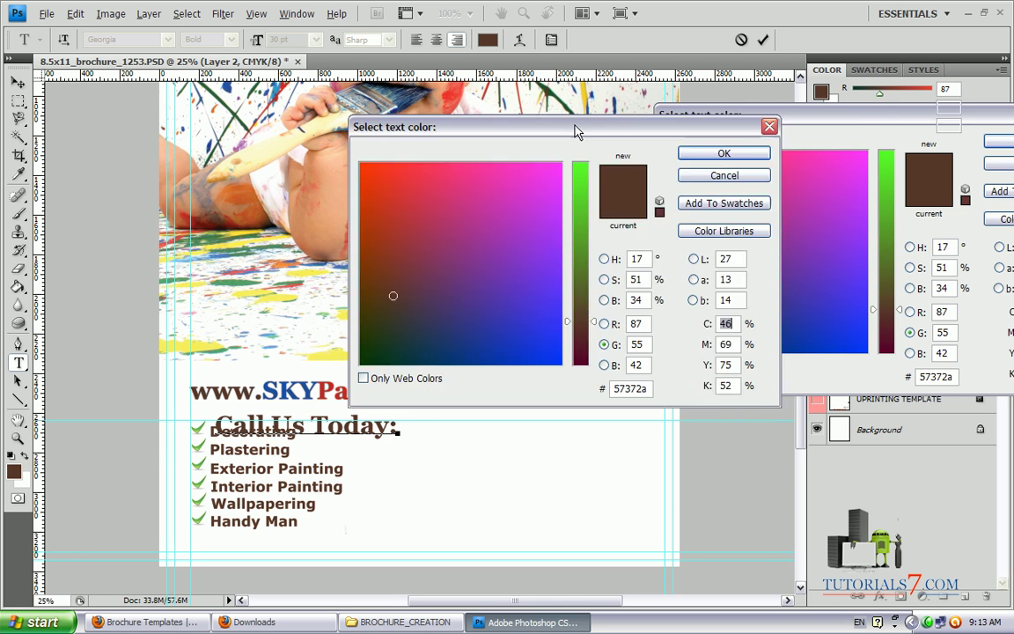
pyautogui.write('100')
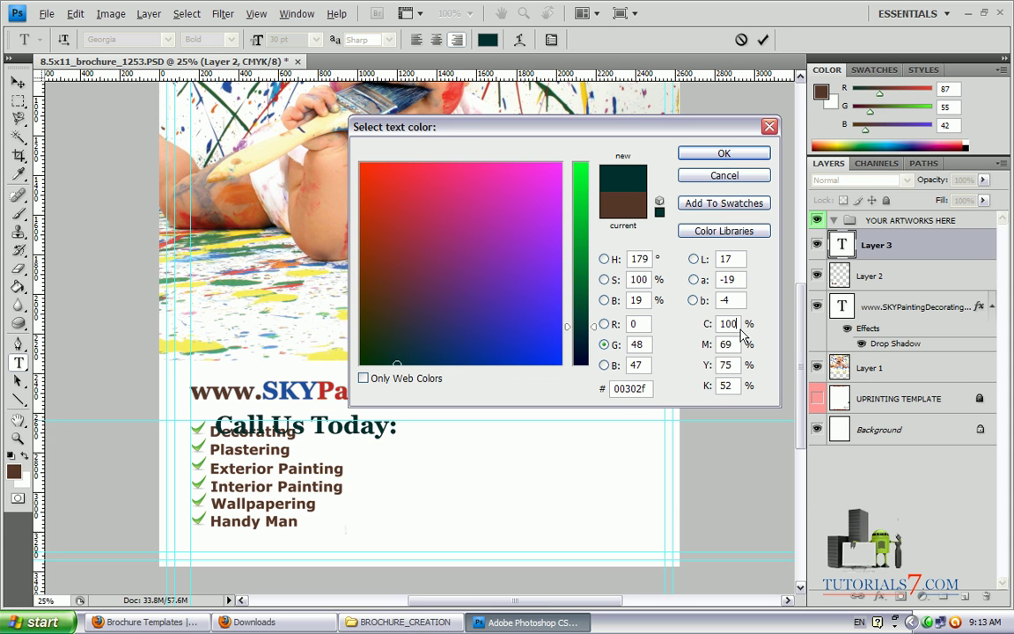
pyautogui.press('Tab')
pyautogui.write('0')
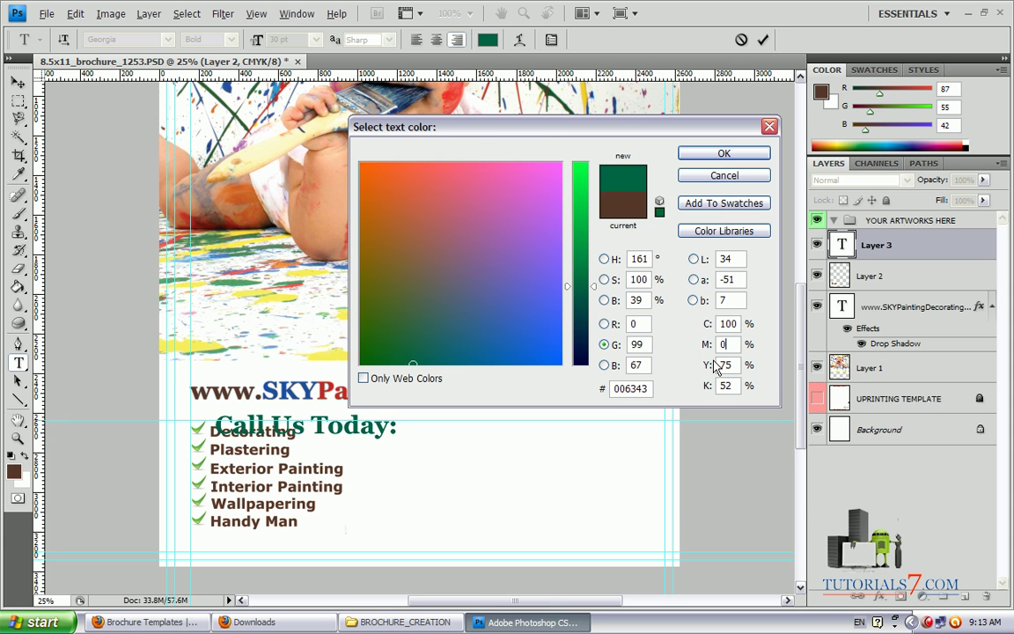
pyautogui.press('Tab')
pyautogui.write('0')
pyautogui.press('Tab')
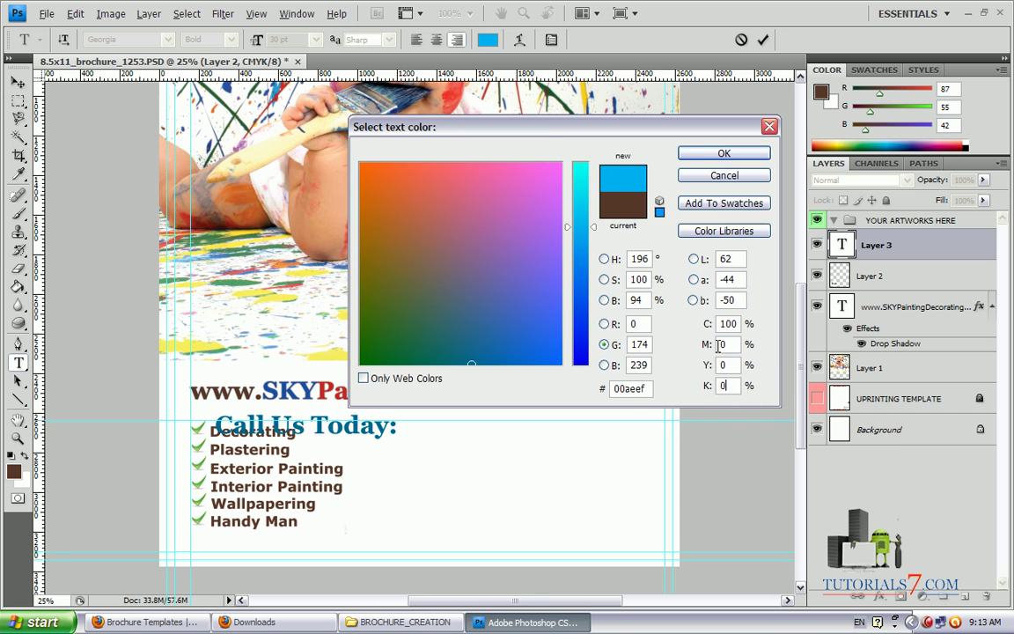
pyautogui.write('0')
pyautogui.press('Return')
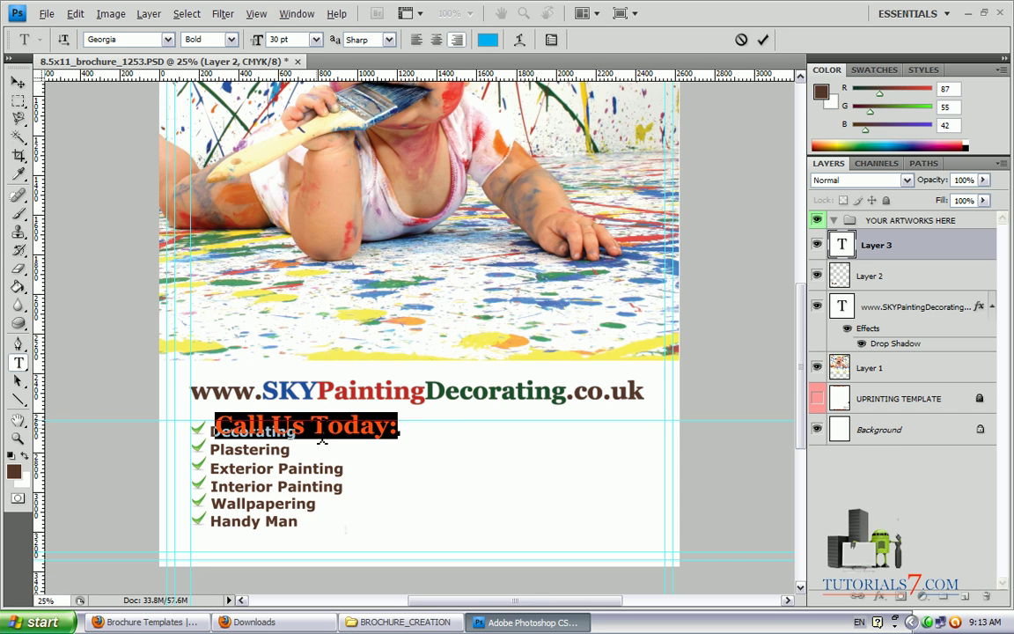
pyautogui.click(18, 82)
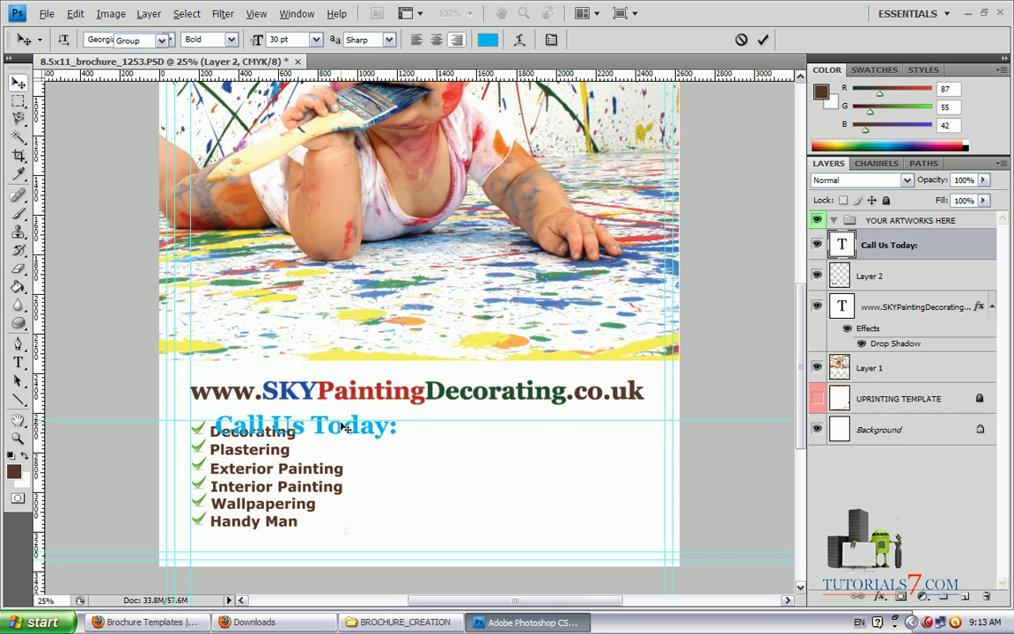
# Move the 'Call Us Today:' heading right, lined up against a new vertical guide.
pyautogui.moveTo(336, 430); pyautogui.dragTo(552, 433)
pyautogui.moveTo(39, 231); pyautogui.dragTo(645, 318)
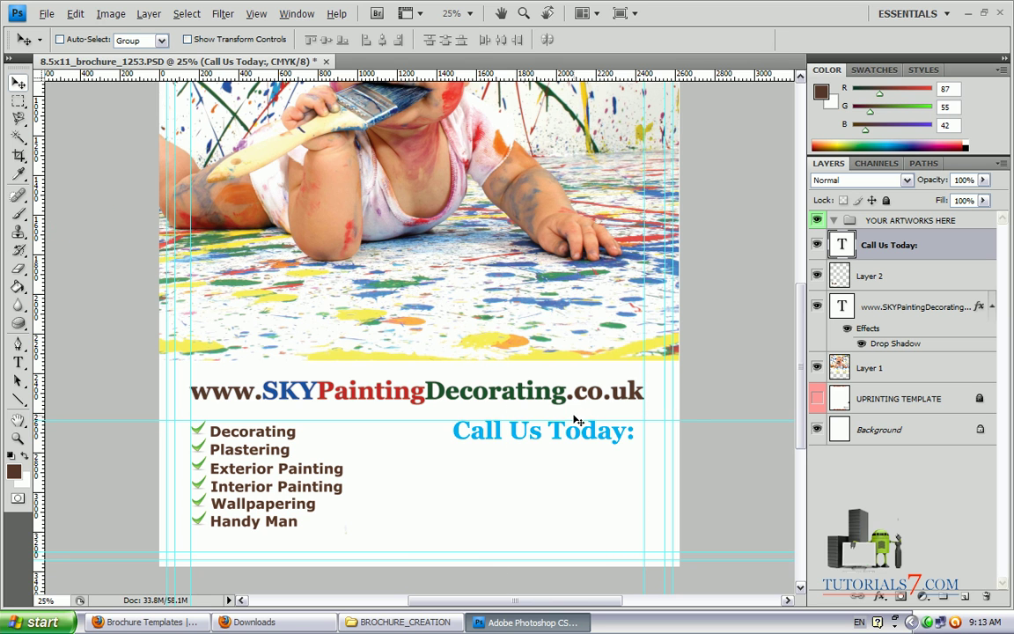
pyautogui.moveTo(573, 416); pyautogui.dragTo(575, 436)
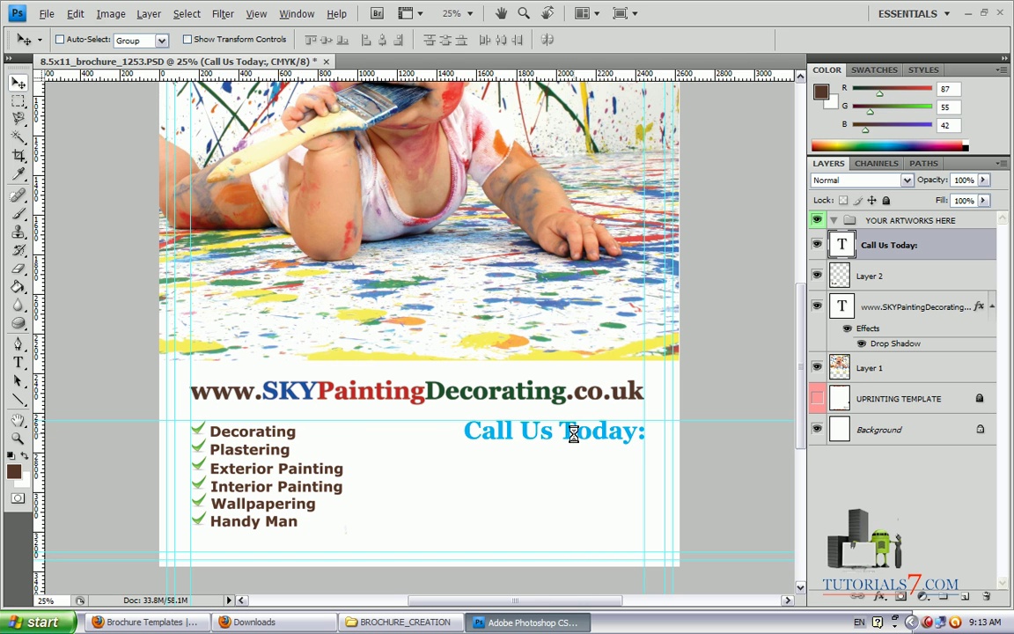
# Shrink the heading to 25 pt, then reopen flaer-sky-decorating.jpg from the BROCHURE_CREATION folder.
pyautogui.doubleClick(843, 245)
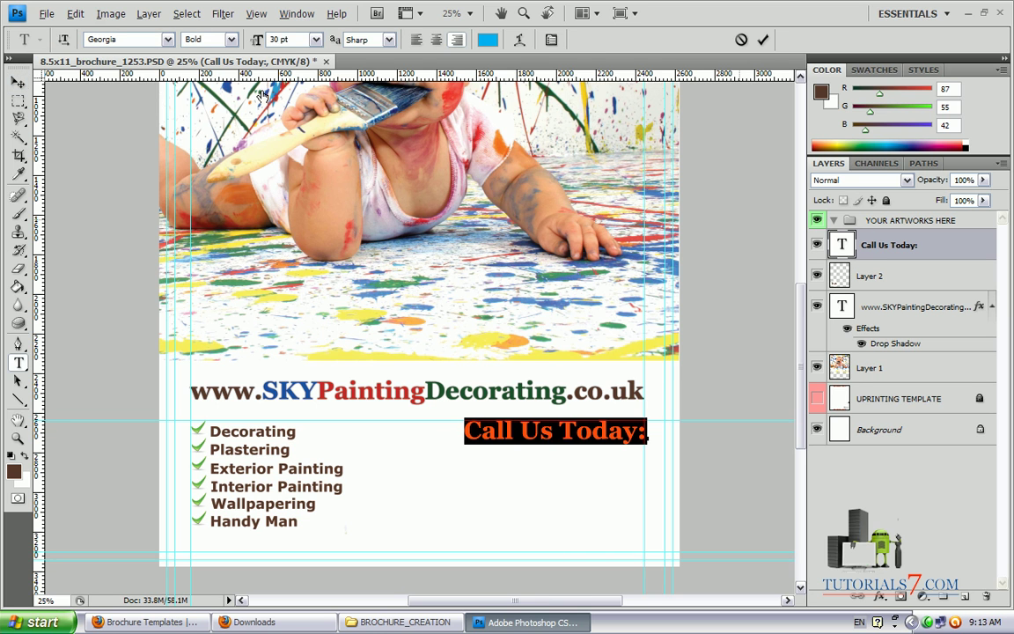
pyautogui.moveTo(269, 42); pyautogui.dragTo(263, 42)
pyautogui.click(23, 78)
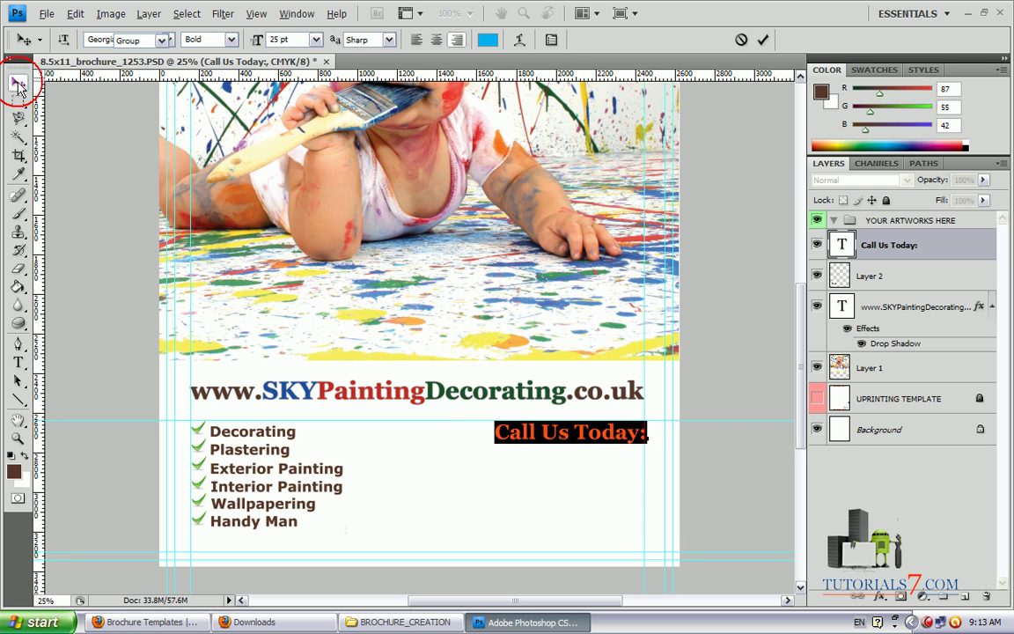
pyautogui.press('Right')
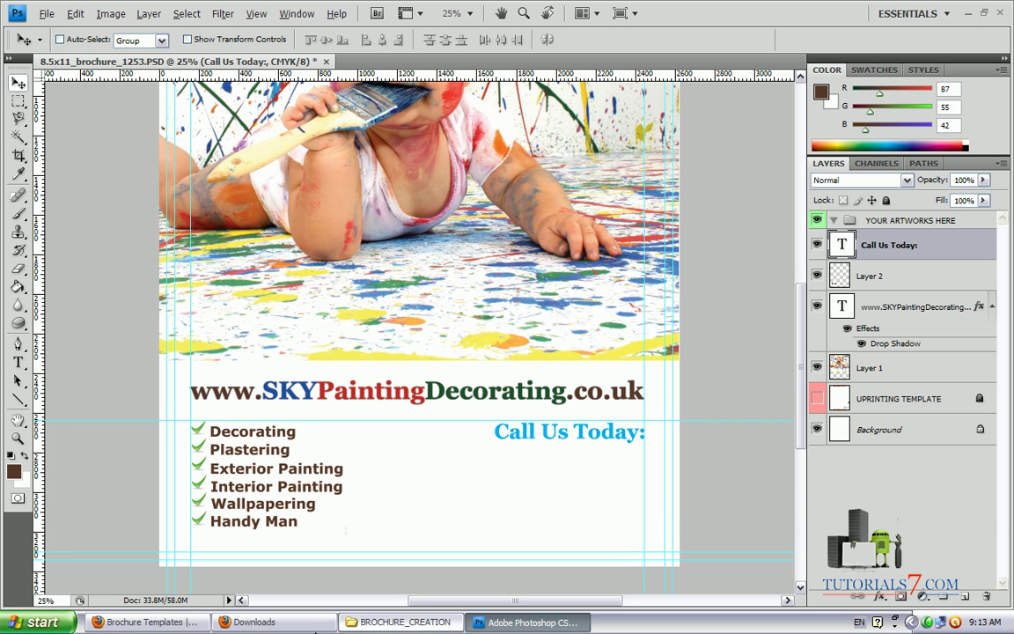
pyautogui.click(400, 622)
pyautogui.doubleClick(581, 176)
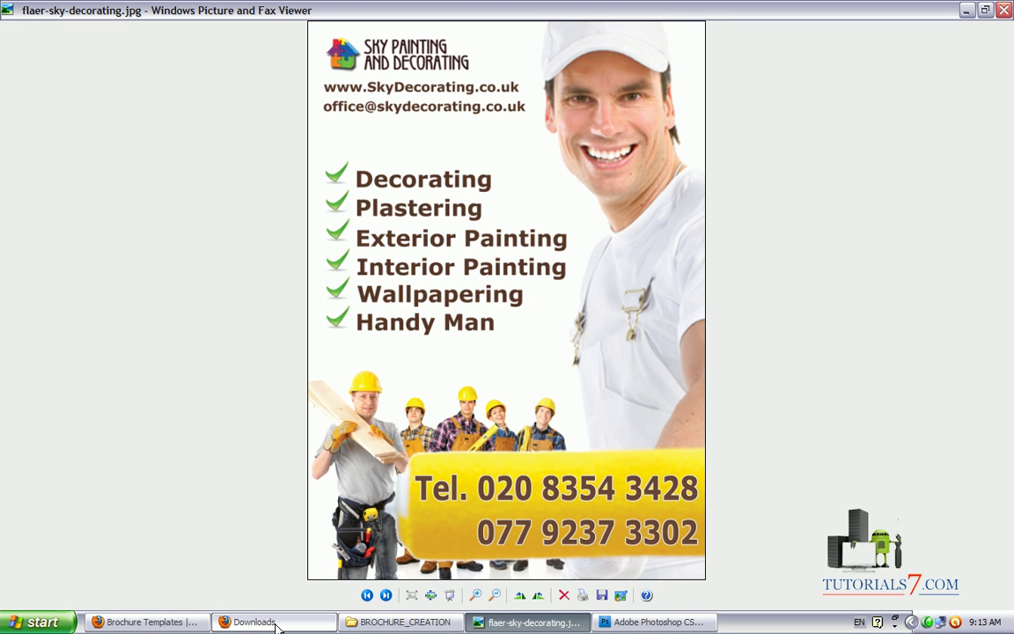
# Start entering the phone number in Firefox's search box, with the flyer viewer moved aside for reference.
pyautogui.click(198, 622)
pyautogui.click(778, 72)
pyautogui.write('o')
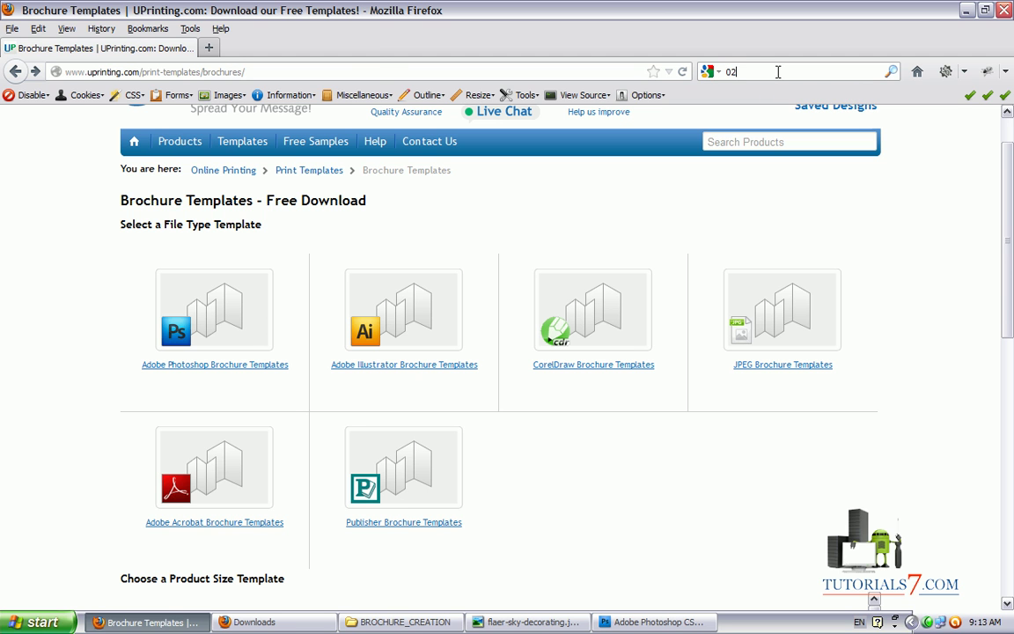
pyautogui.hotkey('alt', 'Tab')
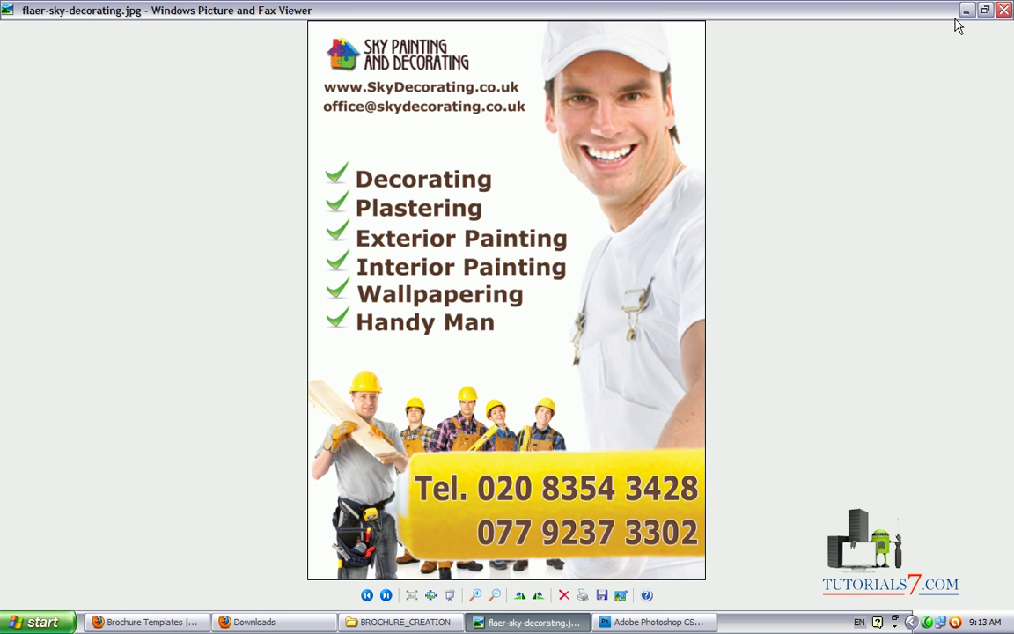
pyautogui.doubleClick(879, 14)
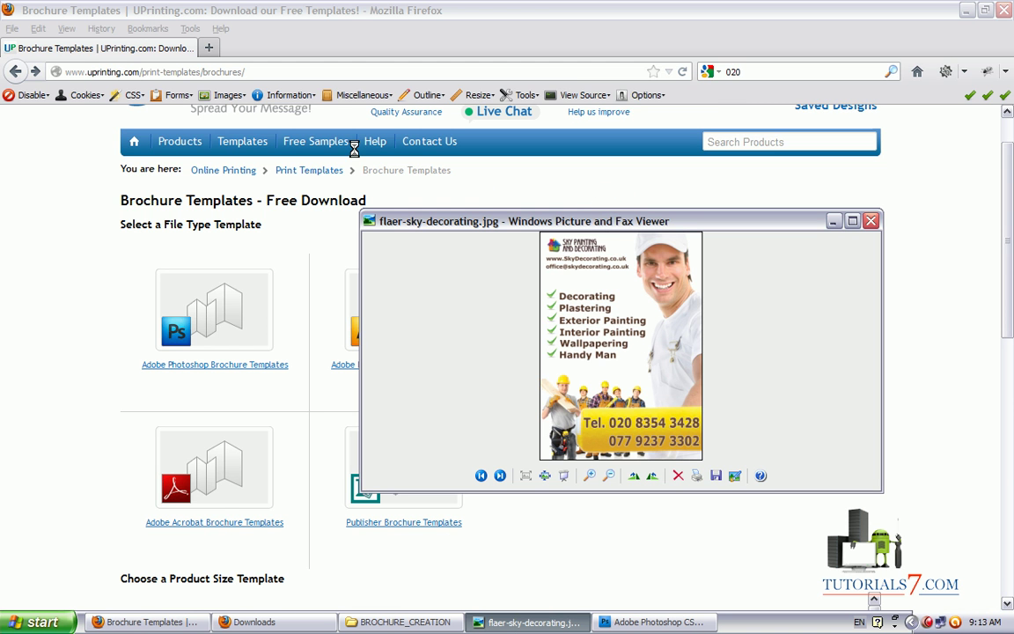
pyautogui.moveTo(476, 220); pyautogui.dragTo(215, 148)
pyautogui.click(756, 68)
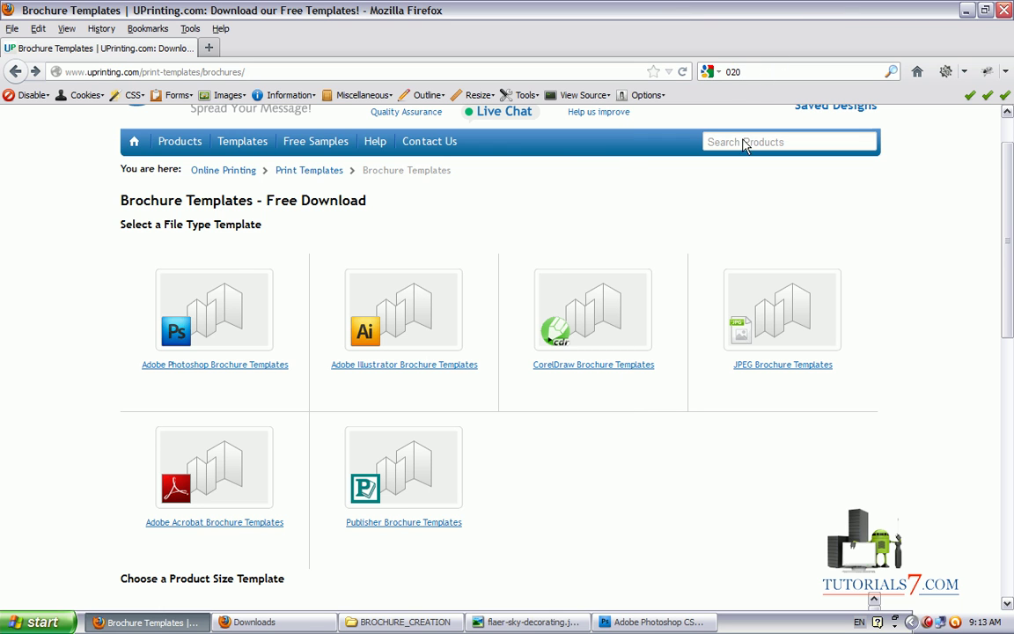
# Finish typing the flyer's office phone number, select it, and return to the Photoshop brochure.
pyautogui.click(489, 621)
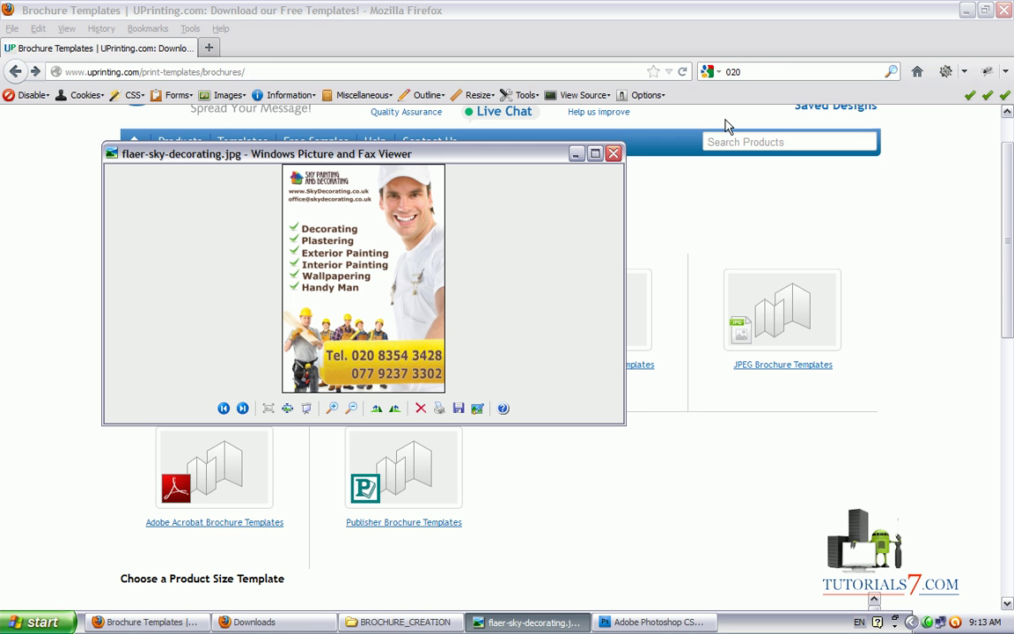
pyautogui.click(759, 72)
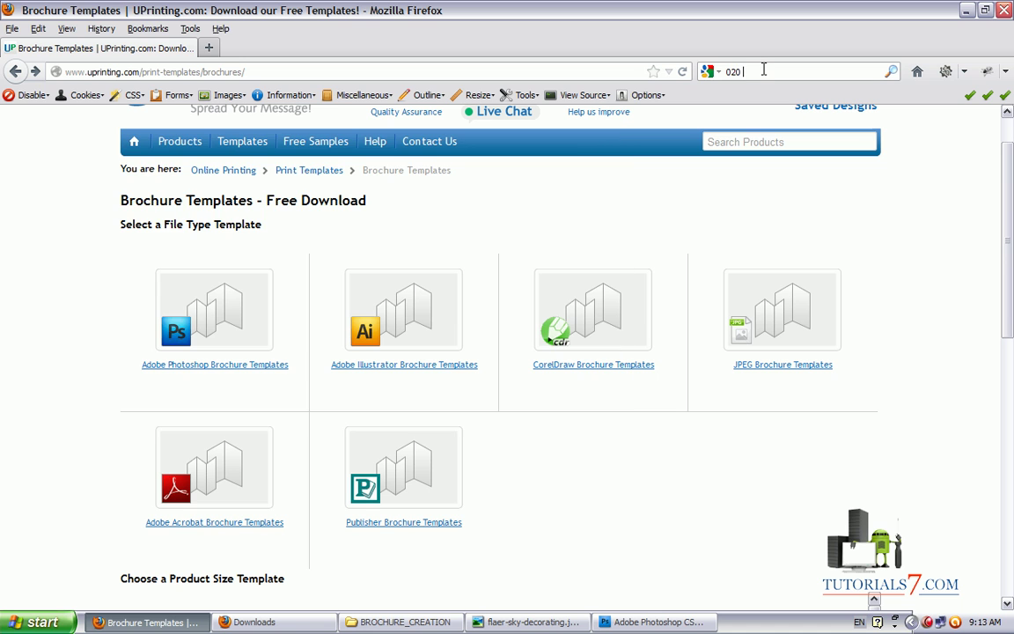
pyautogui.hotkey('alt', 'Tab')
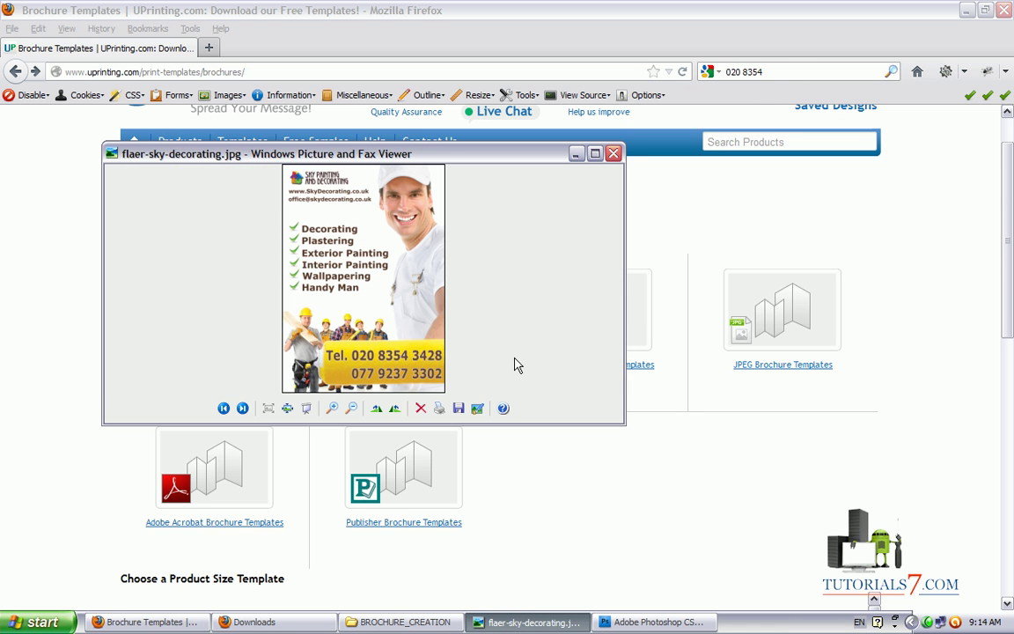
pyautogui.hotkey('alt', 'Tab')
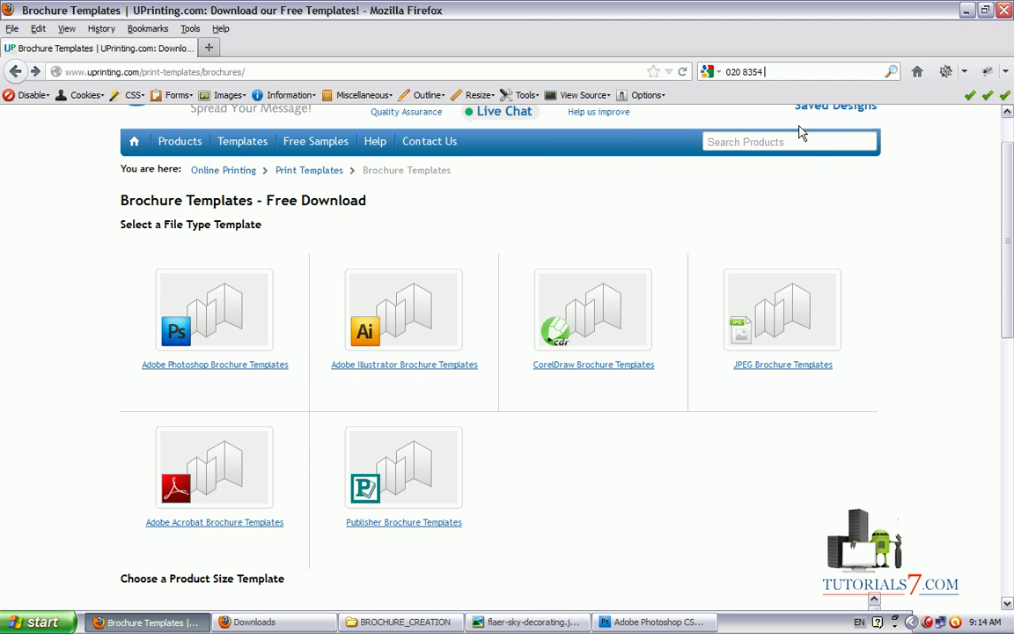
pyautogui.tripleClick(786, 72)
pyautogui.click(658, 621)
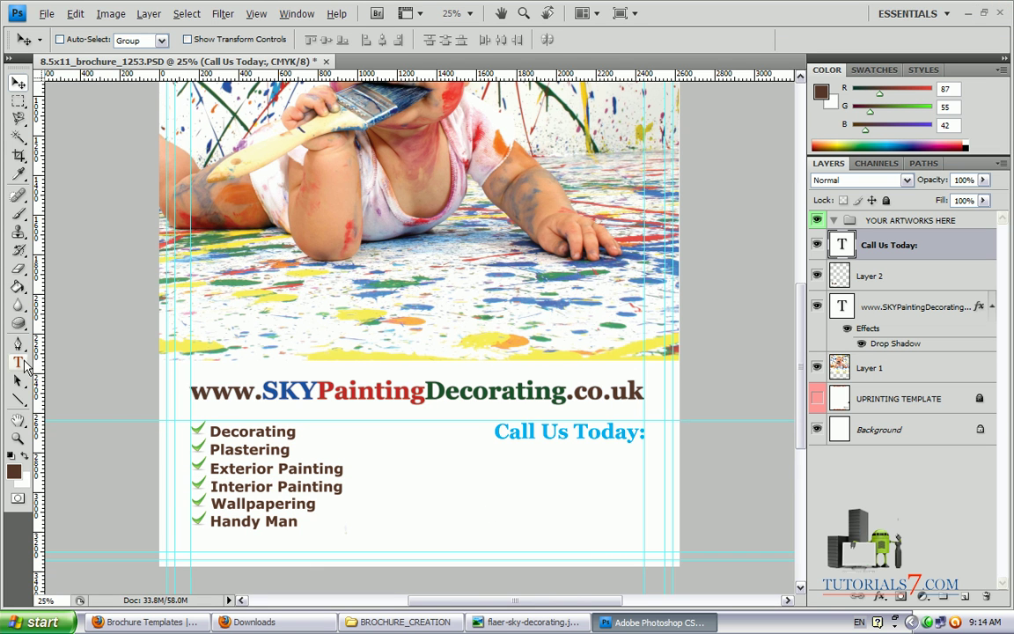
# Type the office phone number as new text and drag it beneath 'Call Us Today:'.
pyautogui.click(18, 362)
pyautogui.click(407, 484)
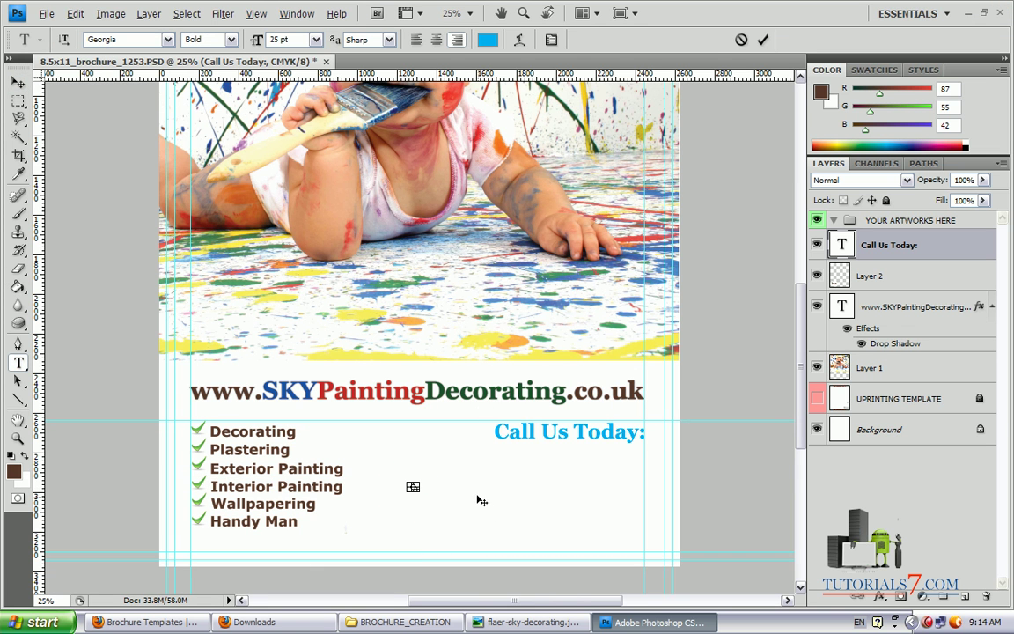
pyautogui.click(413, 486)
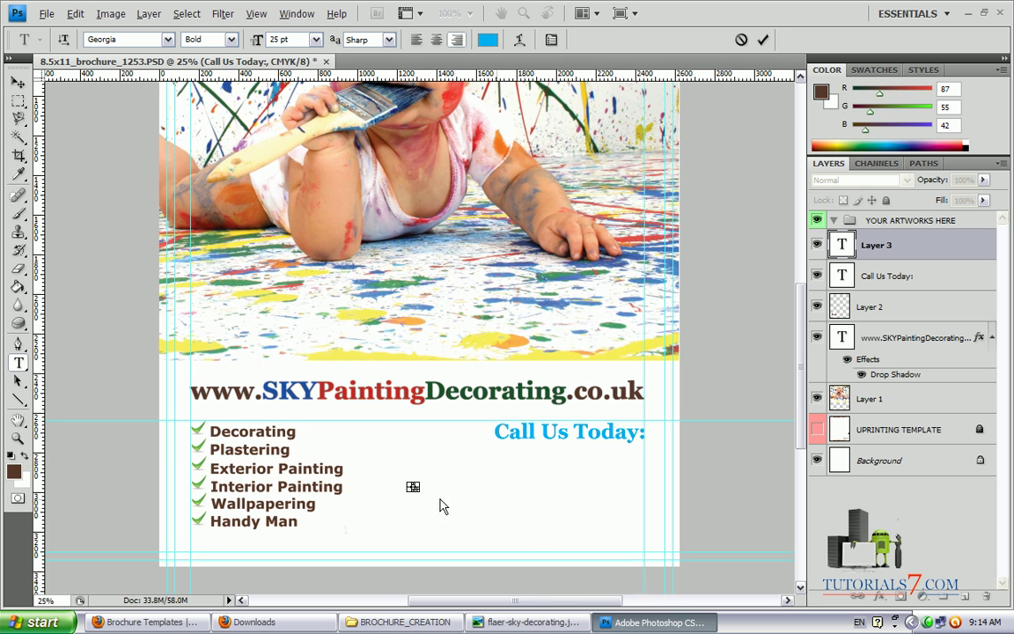
pyautogui.click(18, 82)
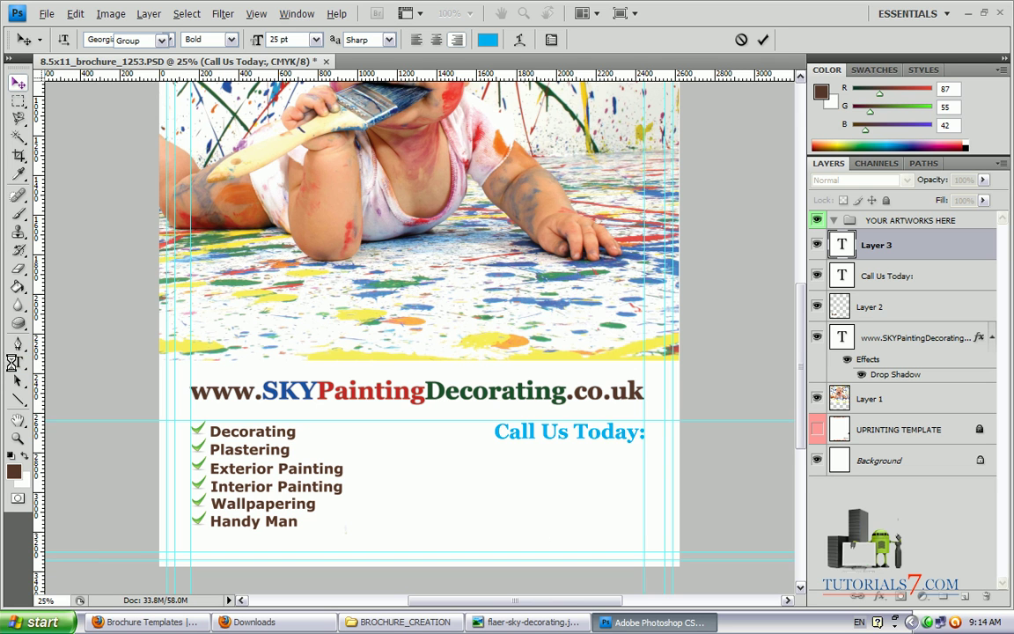
pyautogui.click(19, 361)
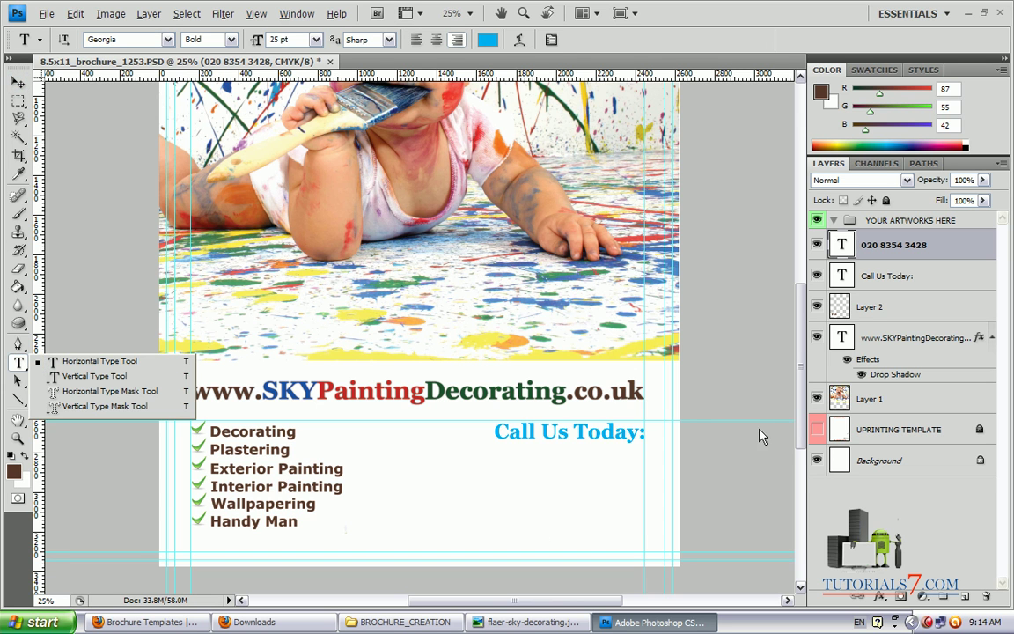
pyautogui.click(841, 461)
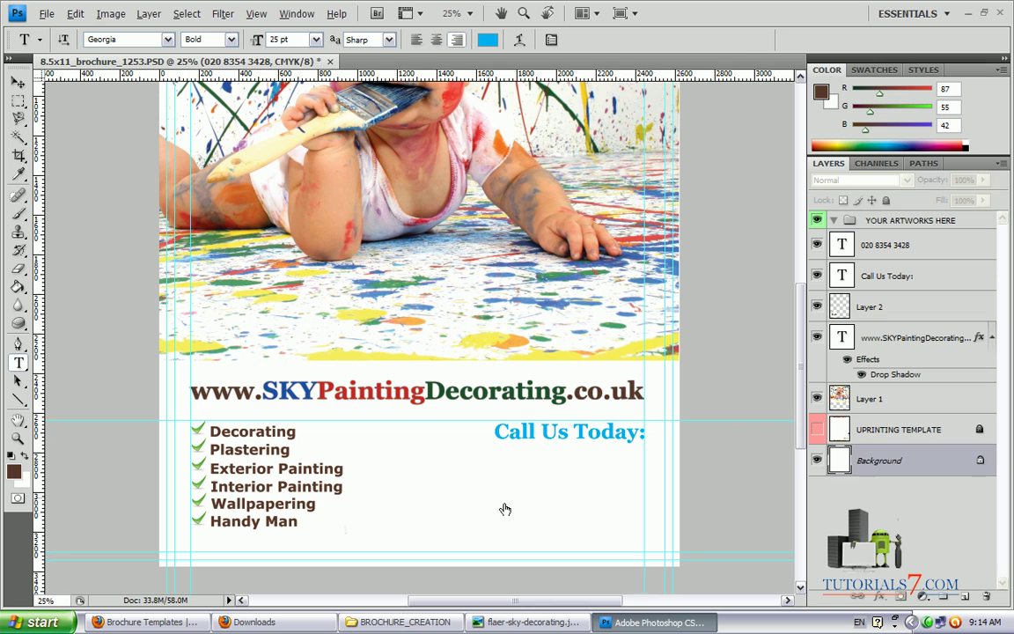
pyautogui.click(462, 478)
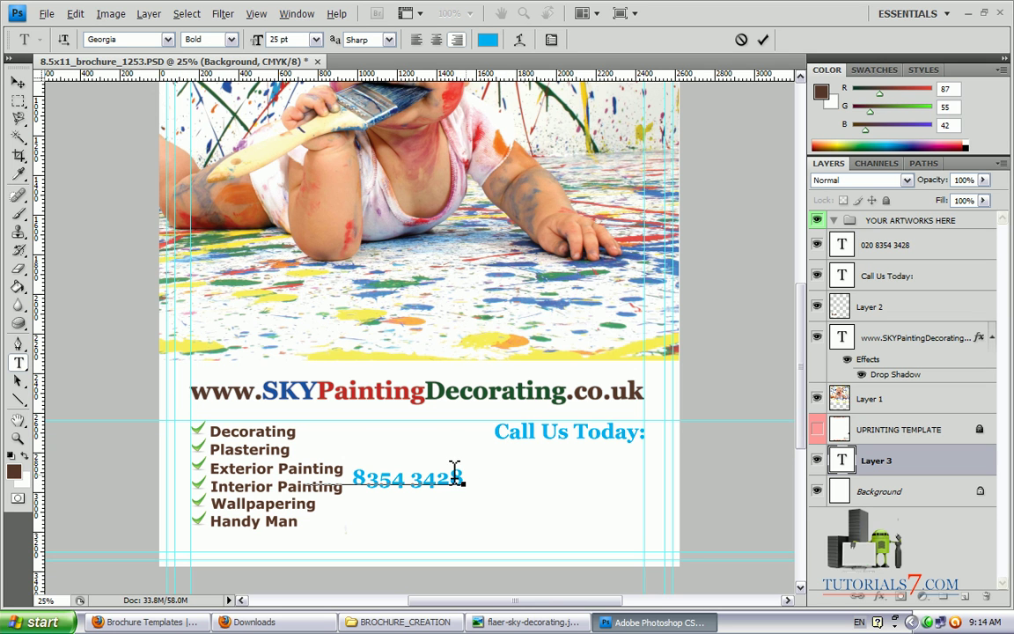
pyautogui.click(19, 81)
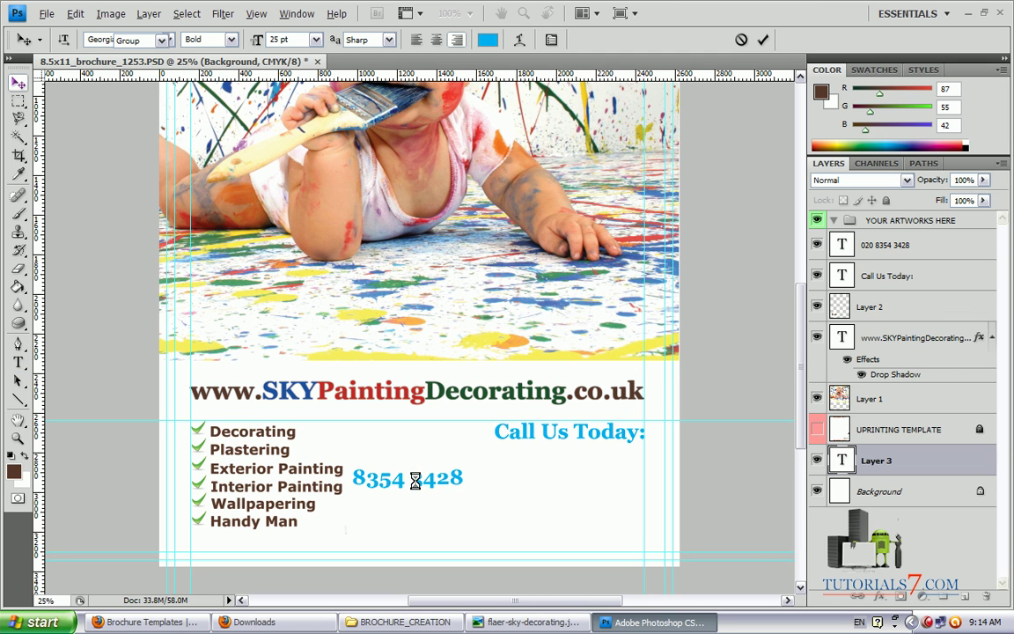
pyautogui.moveTo(419, 480); pyautogui.dragTo(593, 467)
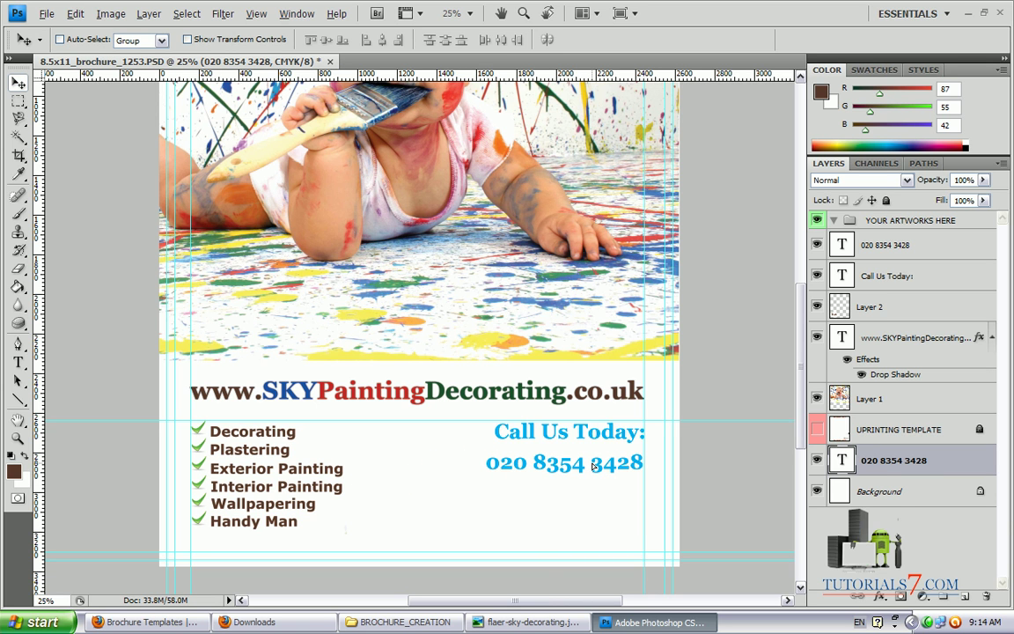
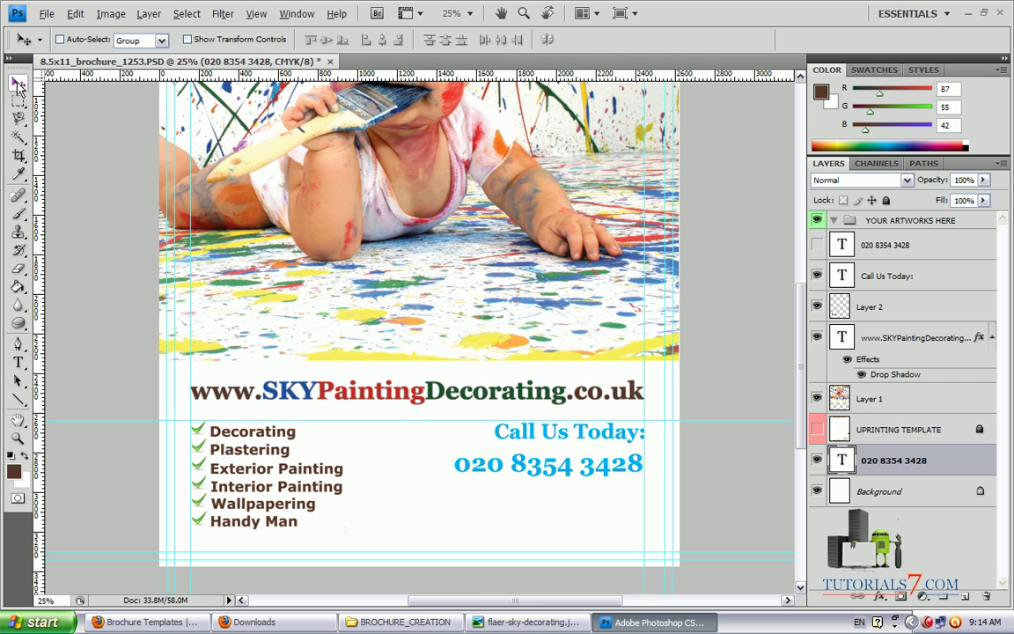
pyautogui.moveTo(591, 466); pyautogui.dragTo(586, 474)
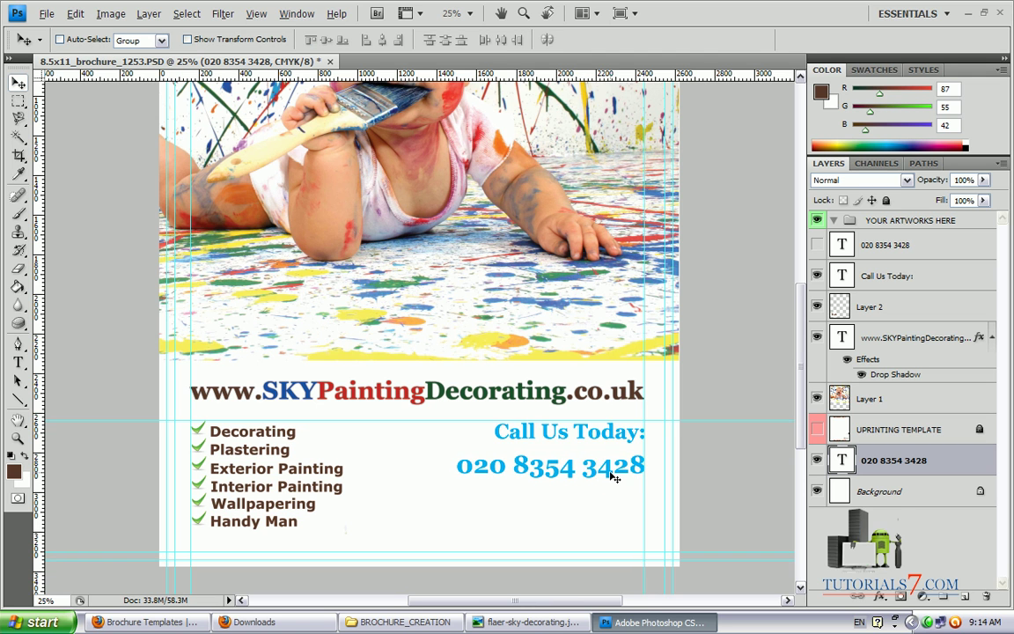
pyautogui.hotkey('ctrl', '-')
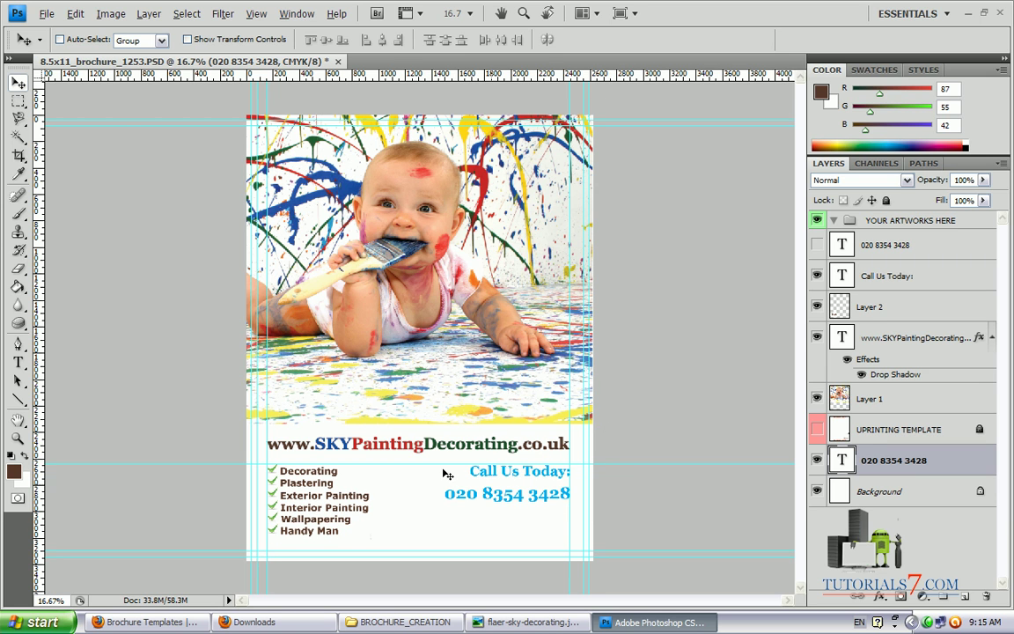
pyautogui.doubleClick(841, 459)
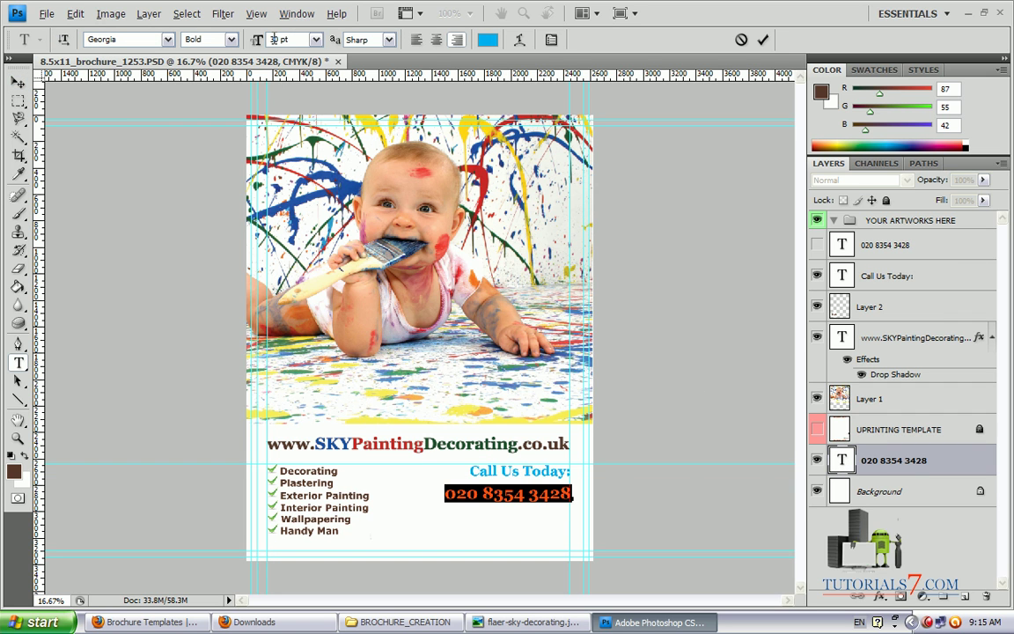
pyautogui.doubleClick(274, 40)
pyautogui.write('40')
pyautogui.press('Return')
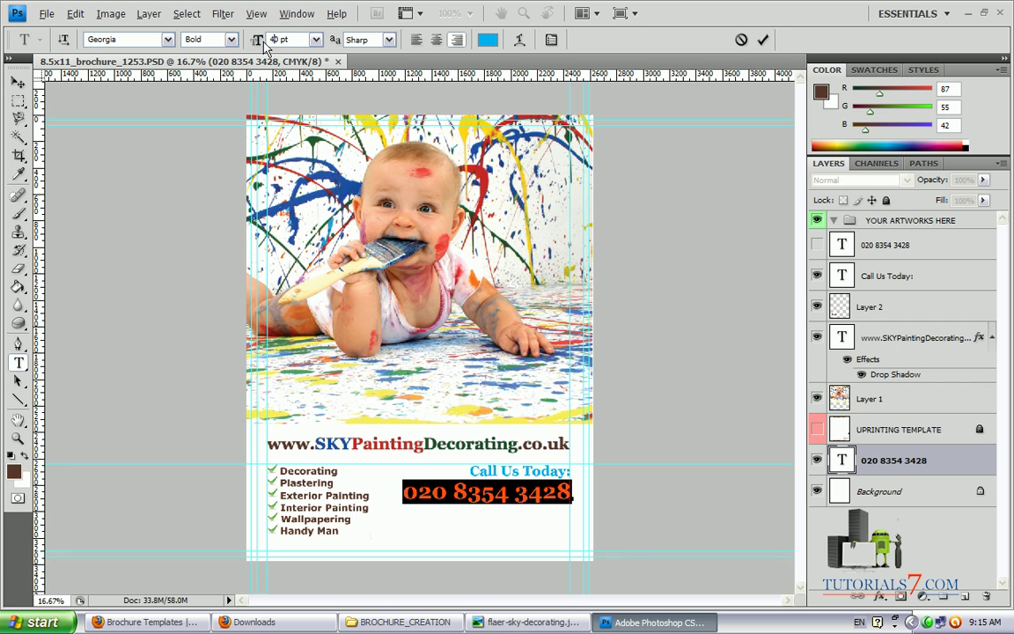
pyautogui.click(18, 81)
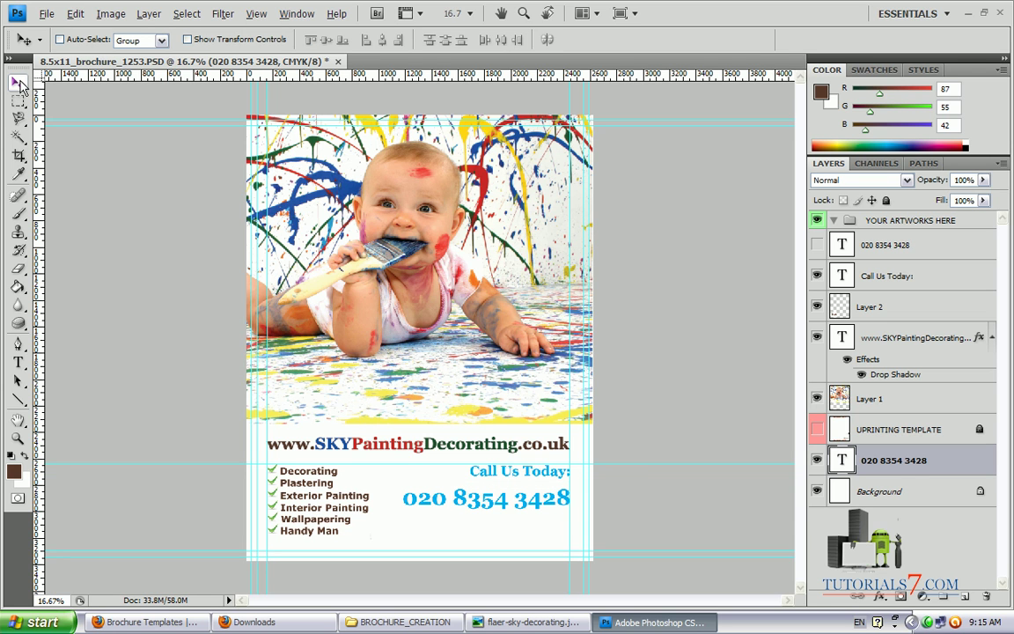
# Enlarge the 'Call Us Today:' heading to 30 pt.
pyautogui.doubleClick(841, 275)
pyautogui.click(275, 40)
pyautogui.write('30')
pyautogui.press('Return')
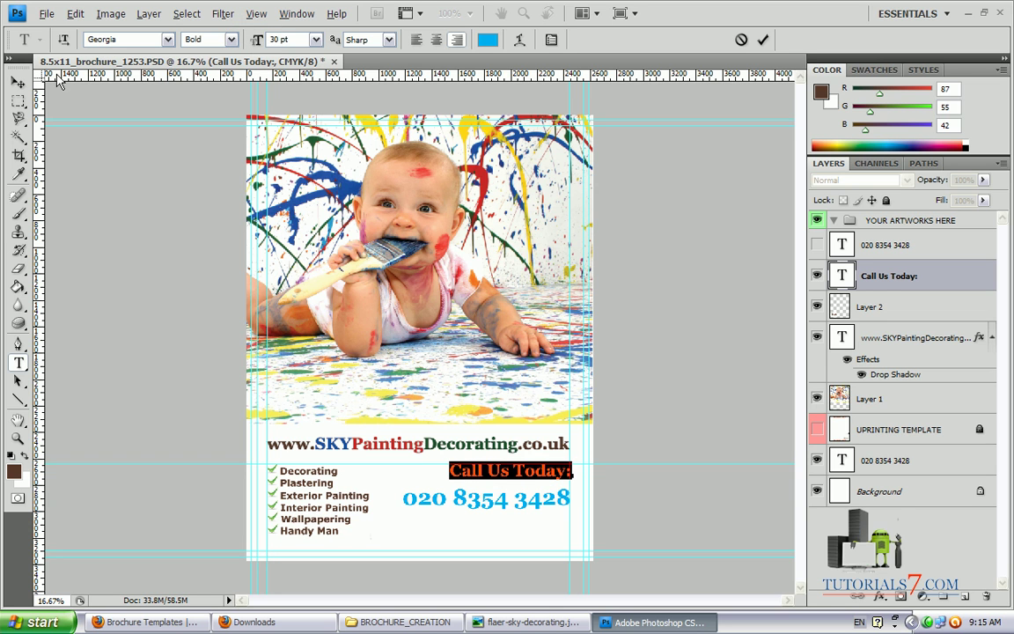
pyautogui.click(17, 82)
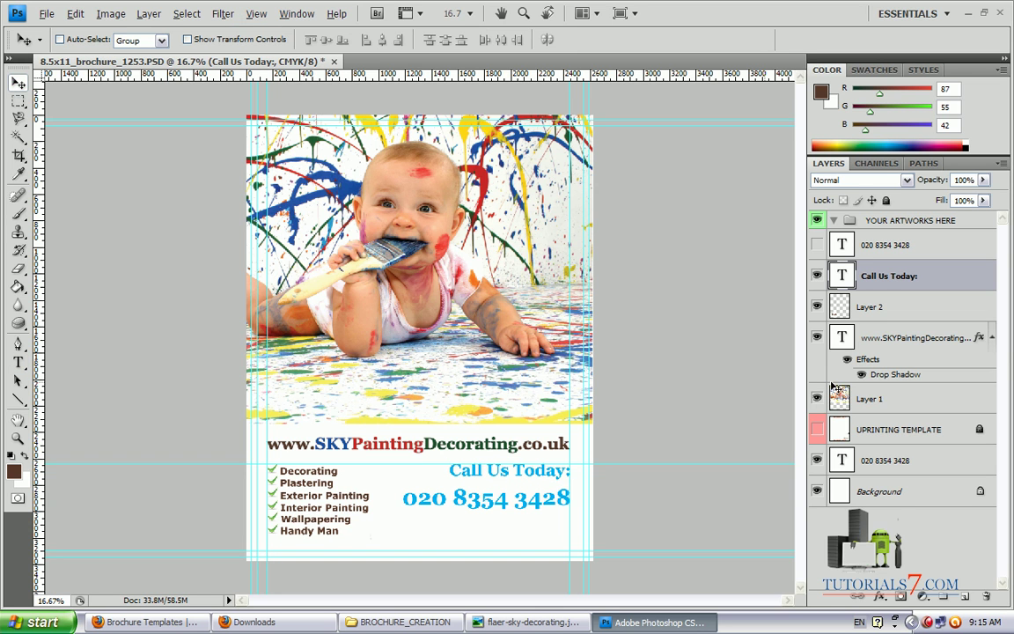
# Nudge the phone number layer down three pixels with the arrow keys.
pyautogui.click(842, 460)
pyautogui.press('Down')
pyautogui.press('Down')
pyautogui.press('Down')
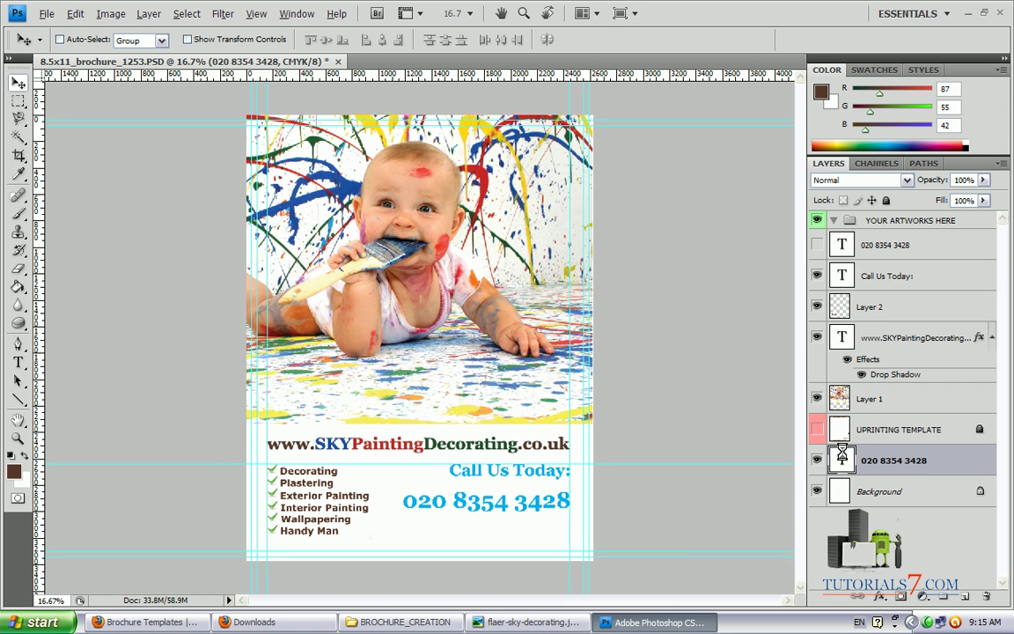
pyautogui.press('Down')
pyautogui.press('Down')
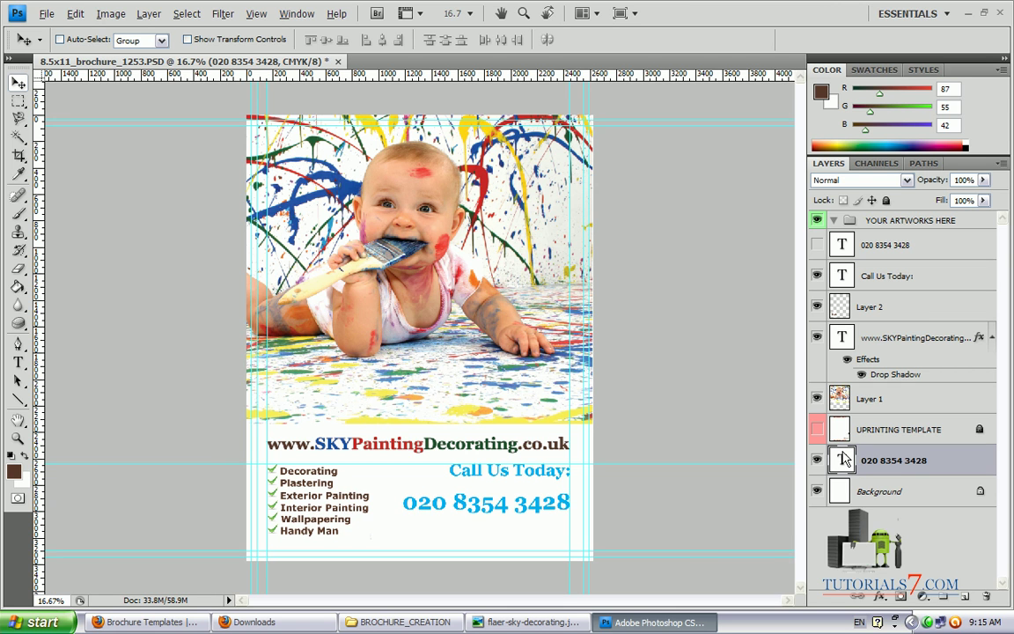
pyautogui.press('Down')
pyautogui.press('Down')
pyautogui.press('Down')
pyautogui.press('Down')
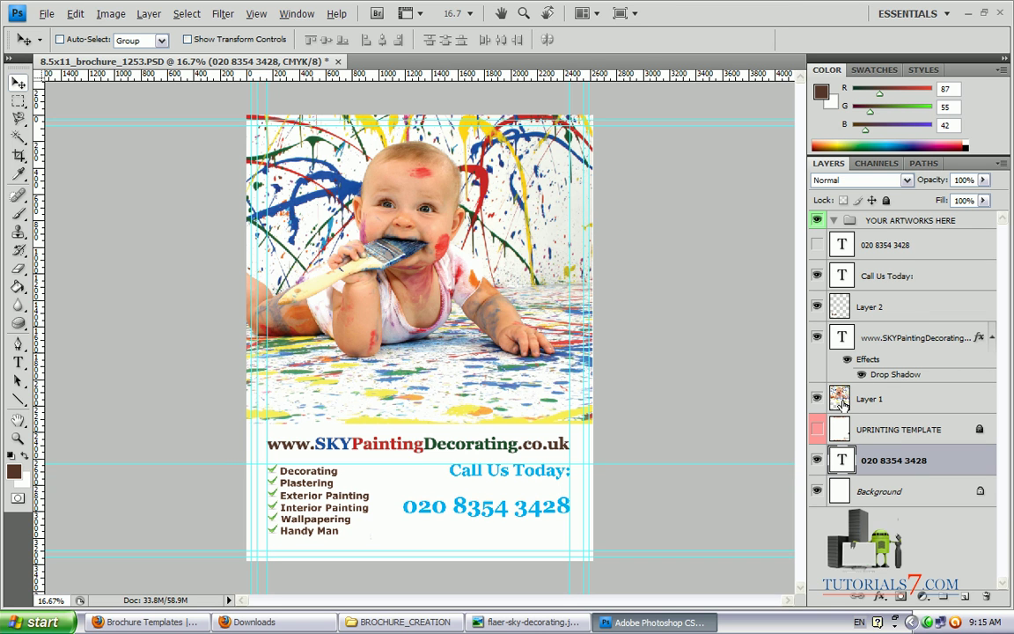
# Recolour the word SKY in the web address to light blue, CMYK 100/0/0/0.
pyautogui.doubleClick(840, 337)
pyautogui.moveTo(314, 445); pyautogui.dragTo(352, 444)
pyautogui.click(488, 41)
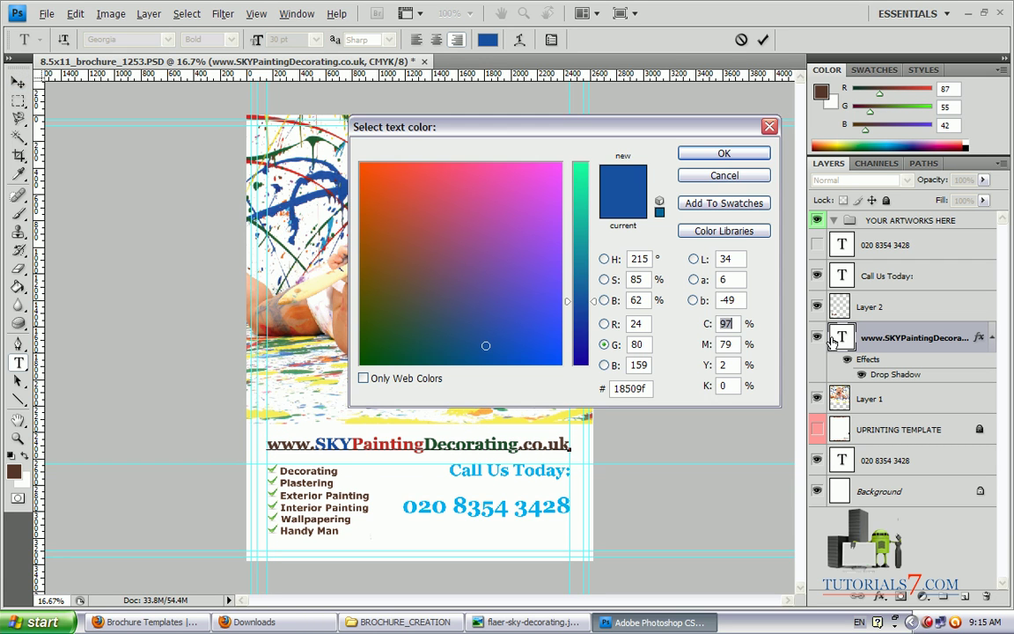
pyautogui.write('100')
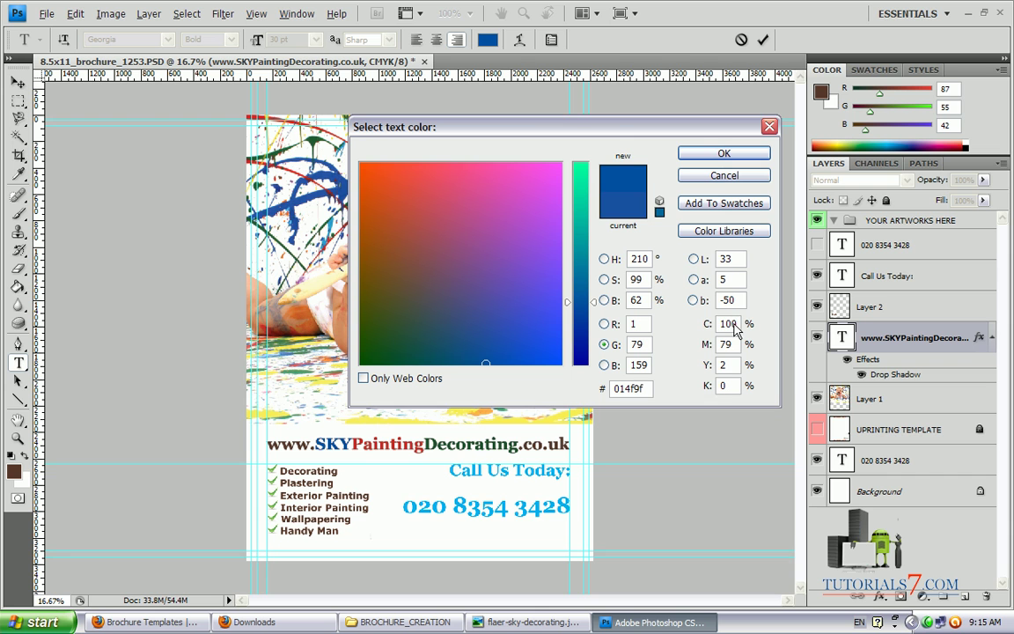
pyautogui.doubleClick(727, 345)
pyautogui.write('0')
pyautogui.press('Tab')
pyautogui.write('0')
pyautogui.click(724, 153)
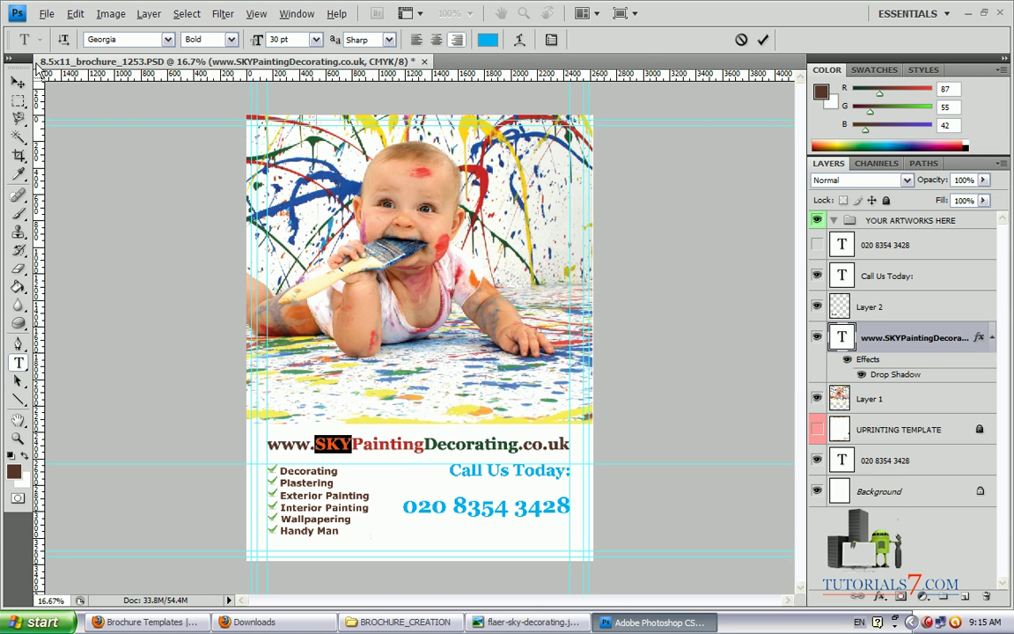
pyautogui.click(16, 85)
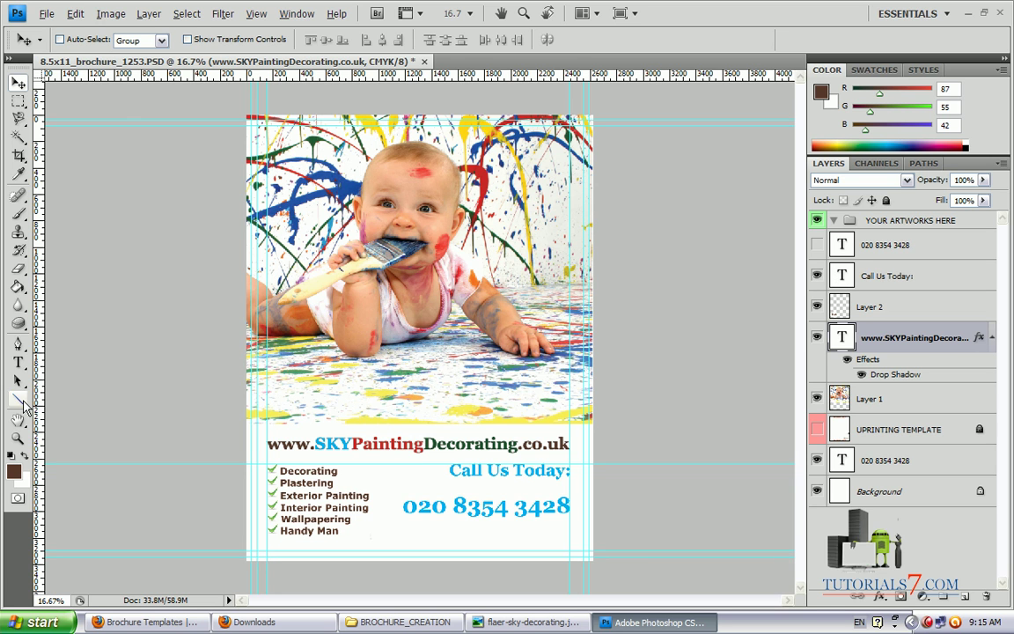
# Draw a 5 px straight line with the Line tool beneath the web address.
pyautogui.click(18, 399)
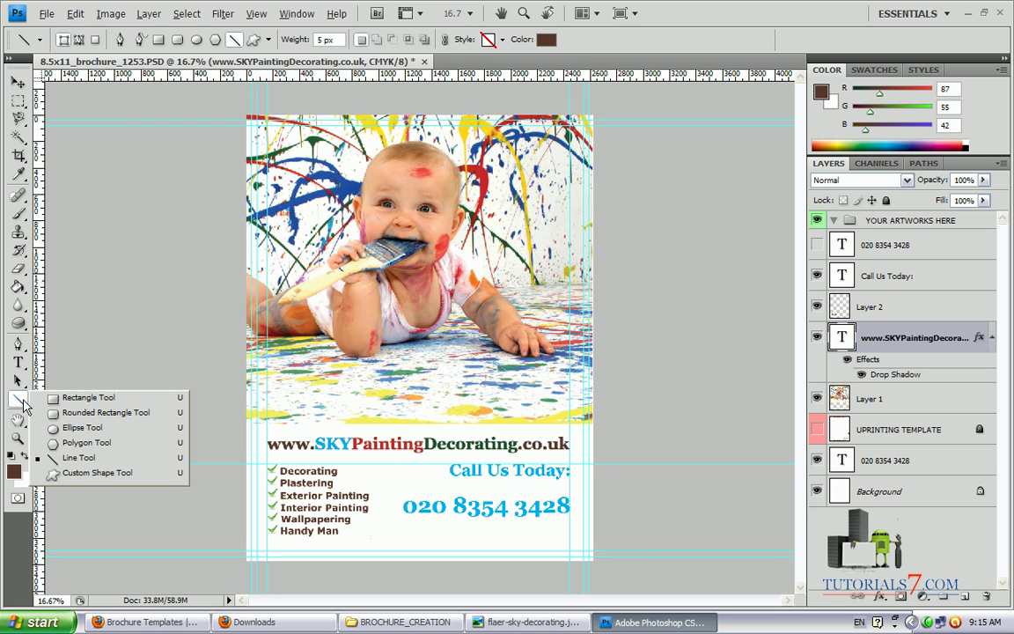
pyautogui.click(269, 456)
pyautogui.moveTo(268, 456); pyautogui.dragTo(569, 456)
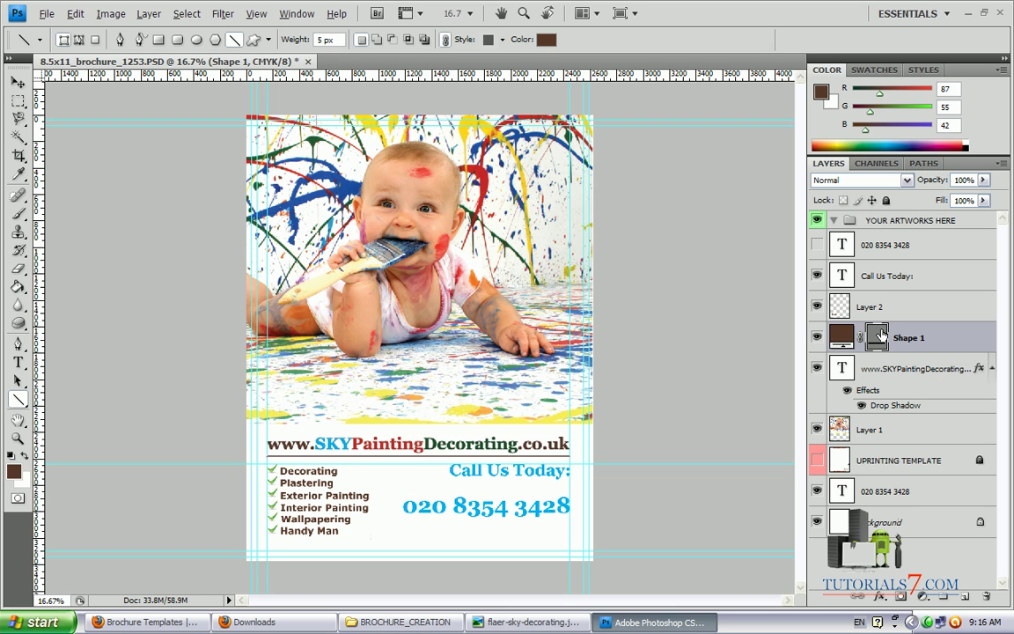
# Set the new line shape's colour to cyan, CMYK 100/0/0/0.
pyautogui.click(847, 337)
pyautogui.click(548, 41)
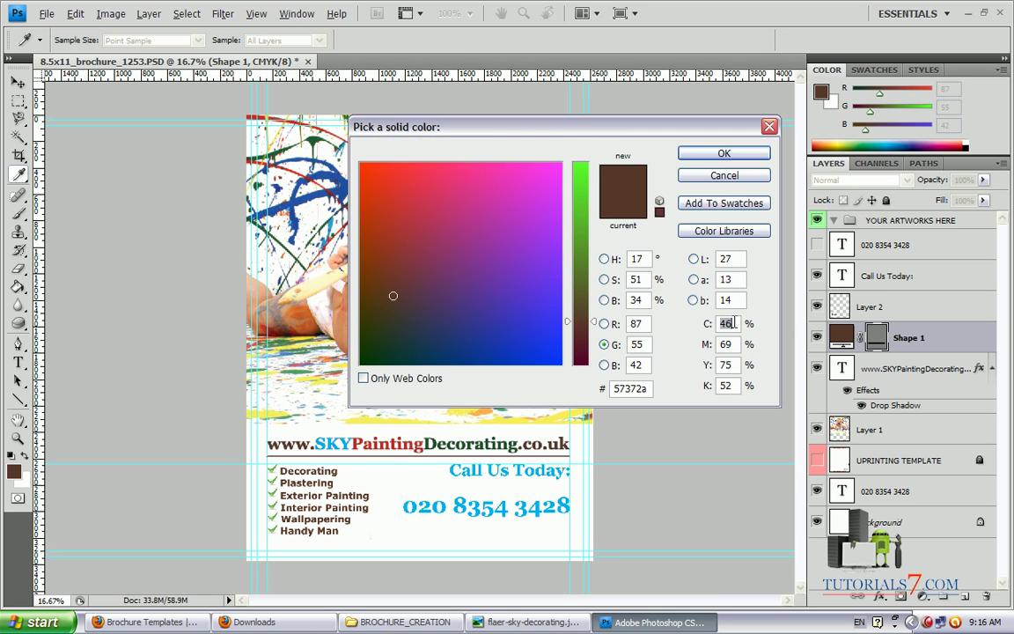
pyautogui.write('10')
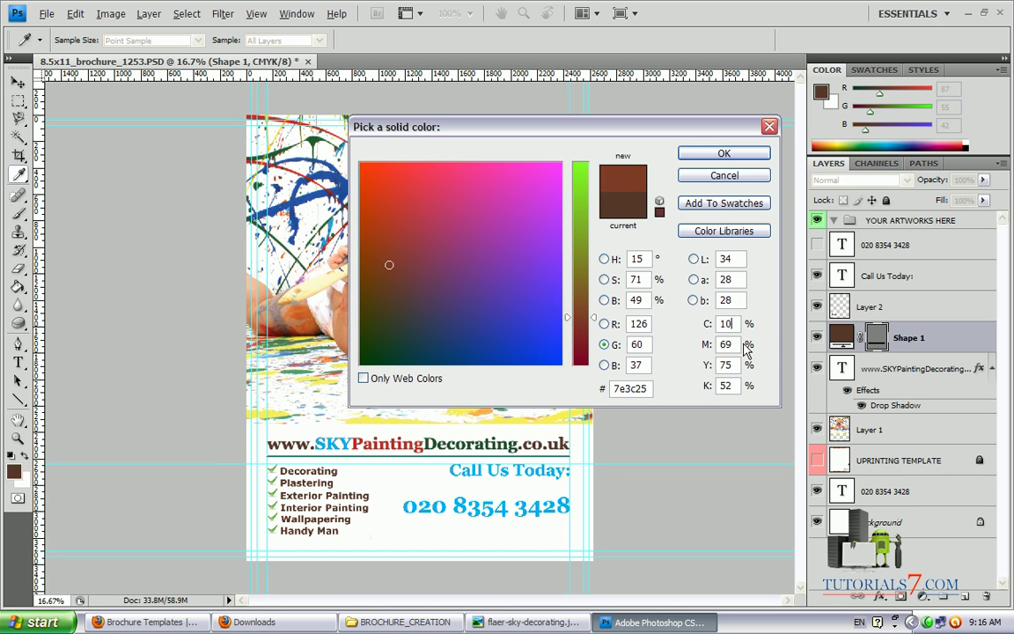
pyautogui.write('0')
pyautogui.press('Tab')
pyautogui.write('0')
pyautogui.press('Tab')
pyautogui.write('0')
pyautogui.press('Tab')
pyautogui.write('0')
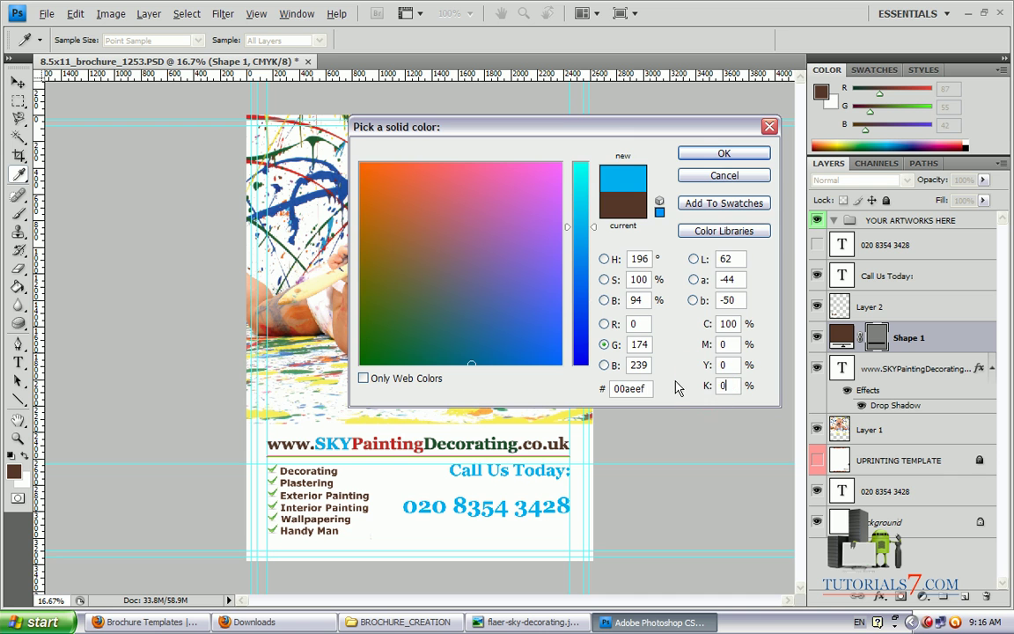
pyautogui.click(724, 153)
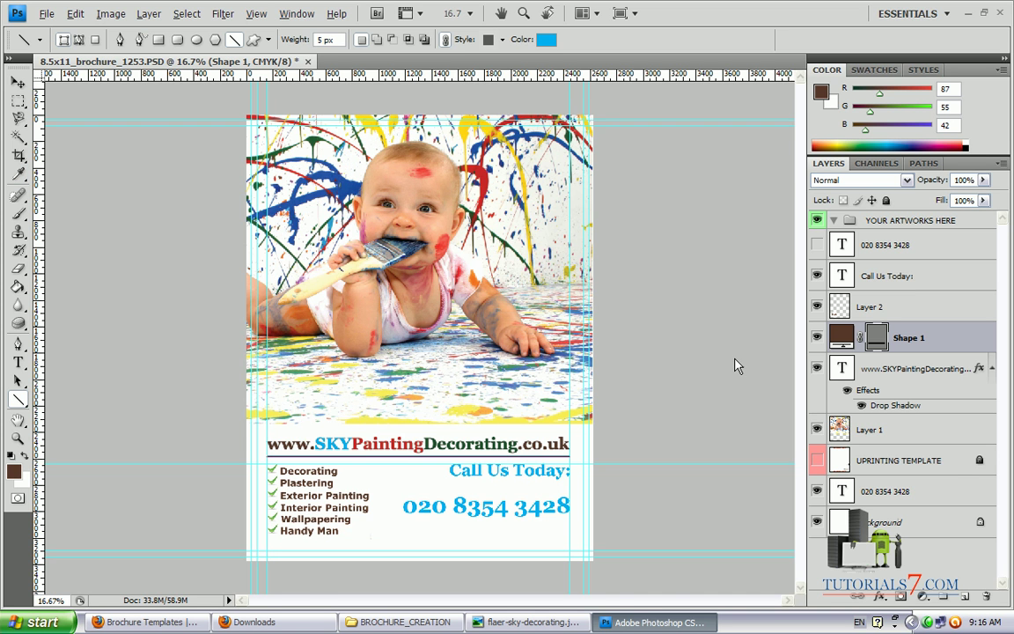
pyautogui.hotkey('ctrl', '+')
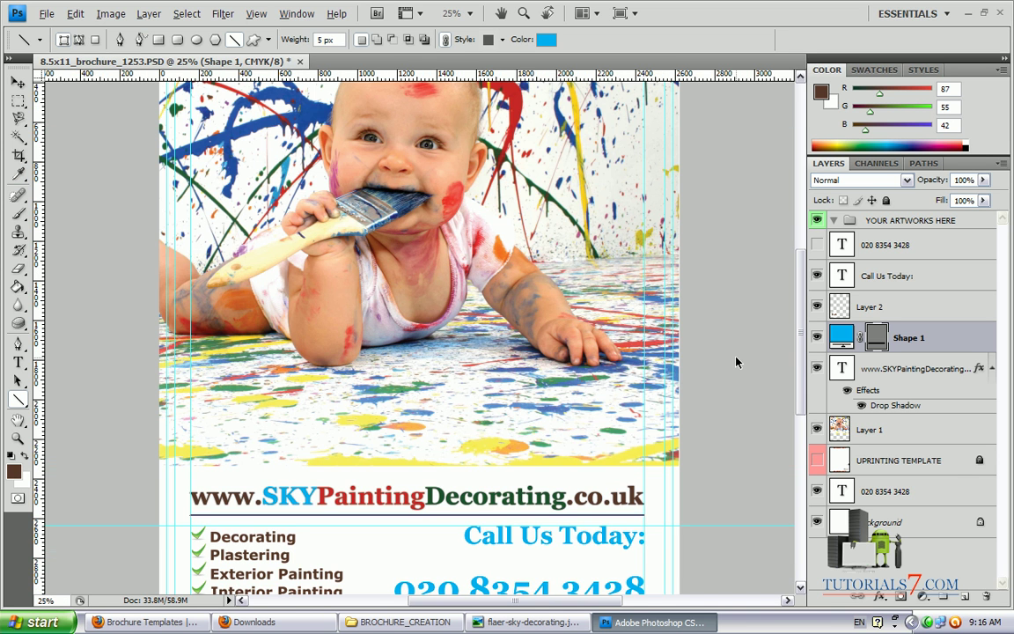
# Merge all visible layers into the Background layer with Merge Visible.
pyautogui.hotkey('ctrl', '+')
pyautogui.moveTo(795, 334); pyautogui.dragTo(797, 379)
pyautogui.click(18, 82)
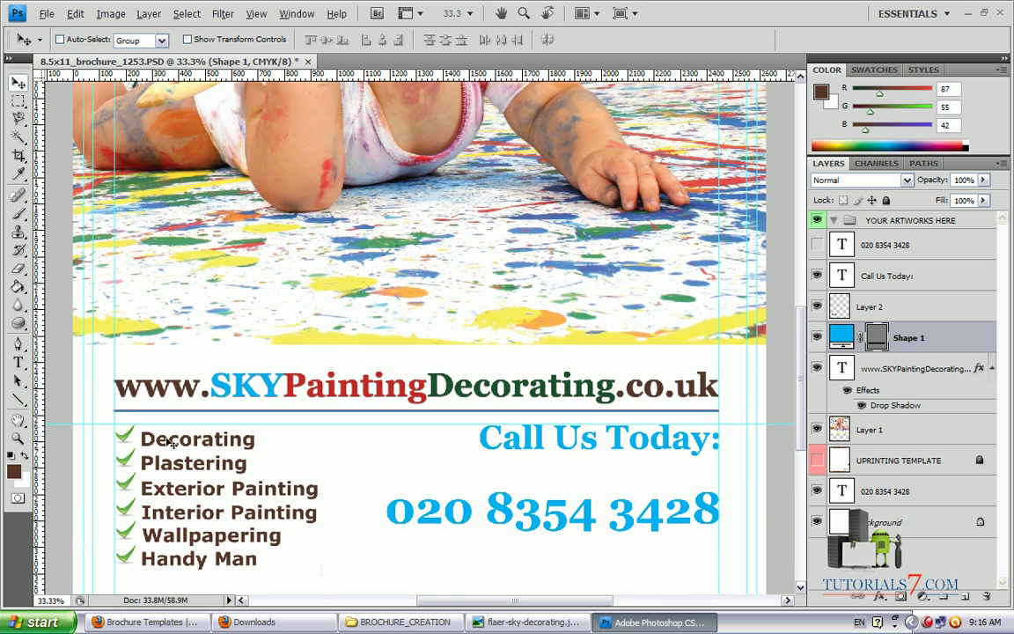
pyautogui.hotkey('ctrl', '-')
pyautogui.hotkey('ctrl', '-')
pyautogui.hotkey('ctrl', '-')
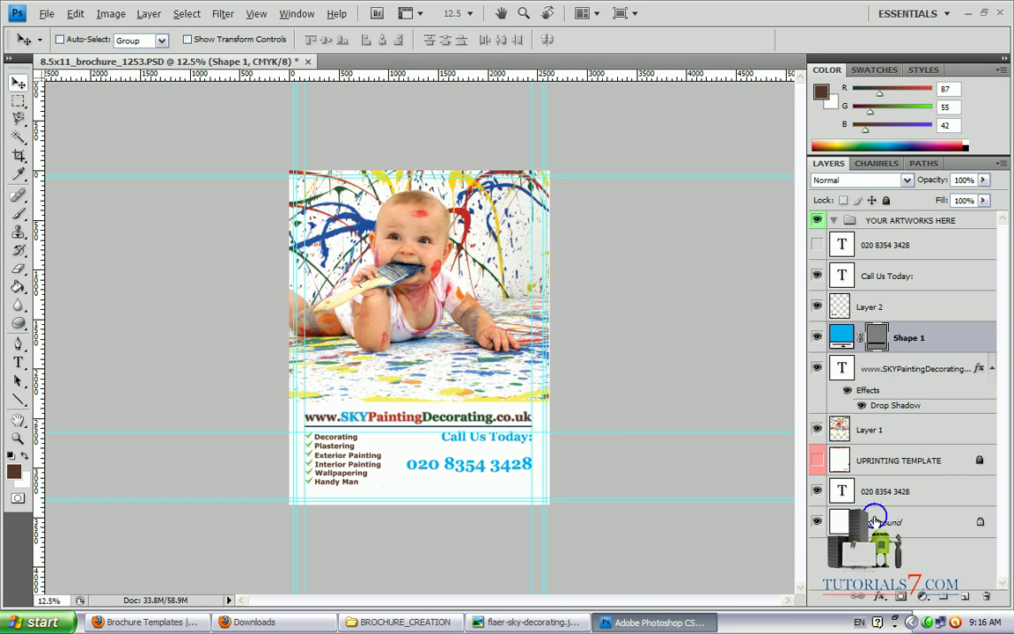
pyautogui.rightClick(898, 523)
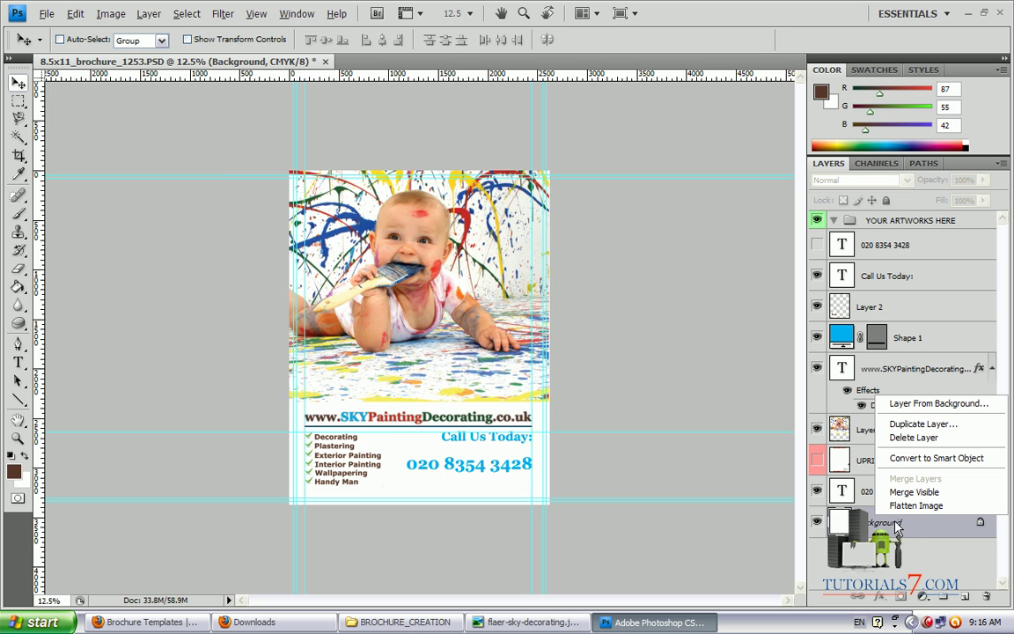
pyautogui.moveTo(950, 484)
pyautogui.mouseDown()
pyautogui.moveTo(921, 487)
pyautogui.moveTo(865, 506)
pyautogui.moveTo(968, 499)
pyautogui.mouseUp()
pyautogui.rightClick(882, 526)
pyautogui.click(920, 495)
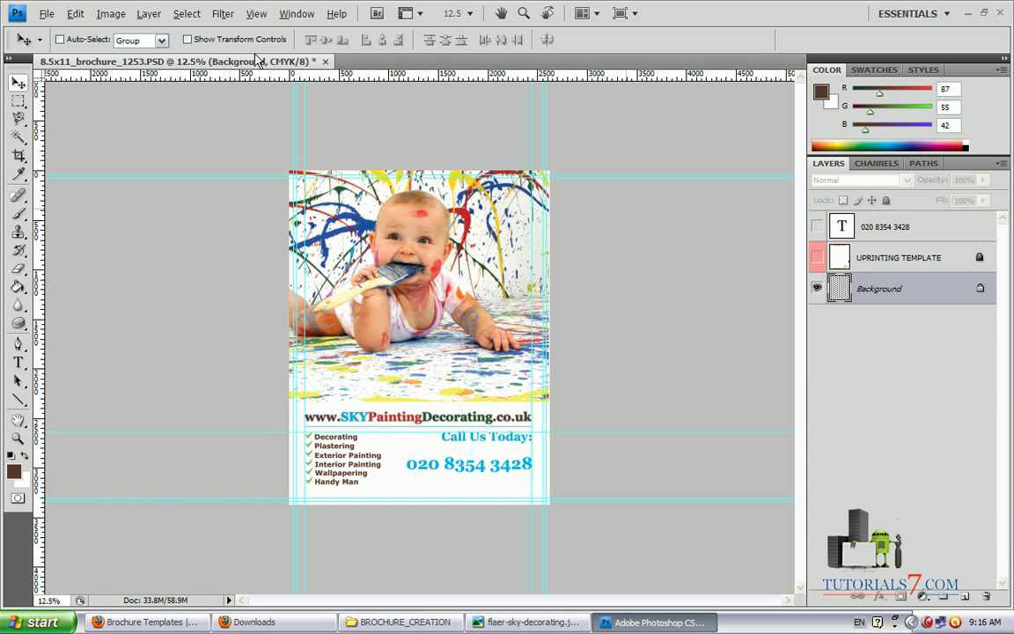
# Remove the two upper horizontal guides by dragging them onto the ruler.
pyautogui.click(46, 15)
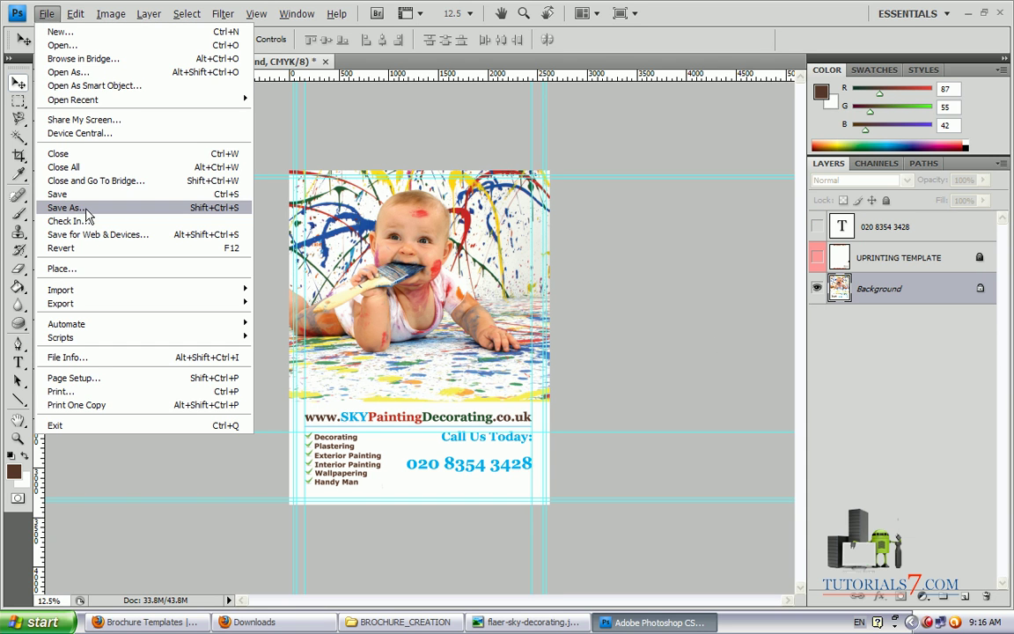
pyautogui.click(648, 333)
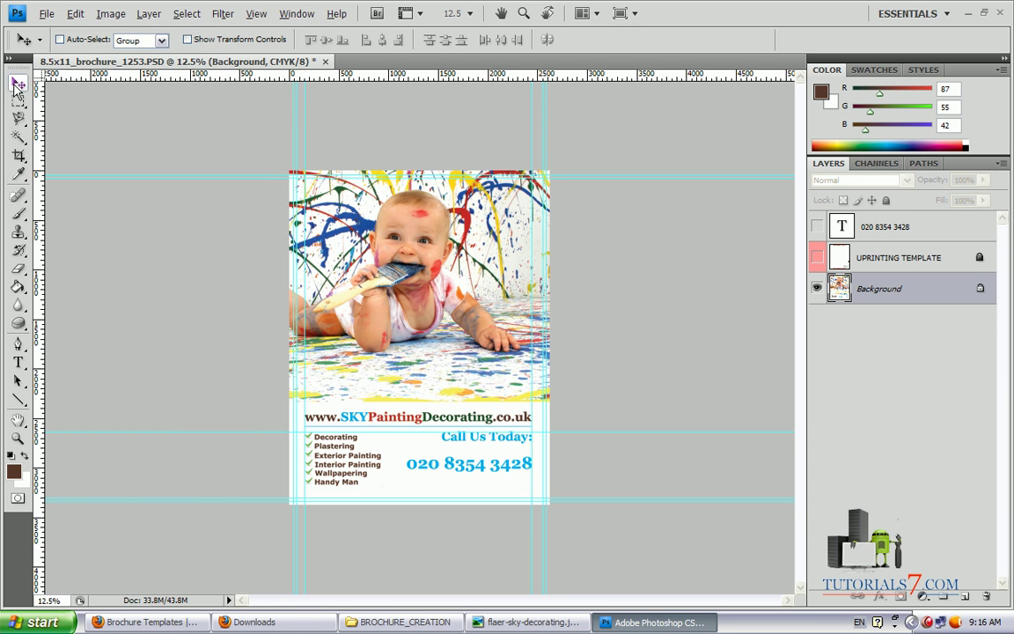
pyautogui.moveTo(169, 177); pyautogui.dragTo(178, 71)
pyautogui.moveTo(206, 179); pyautogui.dragTo(204, 76)
# Remove all the vertical guides on the left and right of the page.
pyautogui.moveTo(302, 121); pyautogui.dragTo(40, 129)
pyautogui.moveTo(297, 118); pyautogui.dragTo(33, 118)
pyautogui.moveTo(295, 125); pyautogui.dragTo(37, 132)
pyautogui.moveTo(543, 124); pyautogui.dragTo(35, 132)
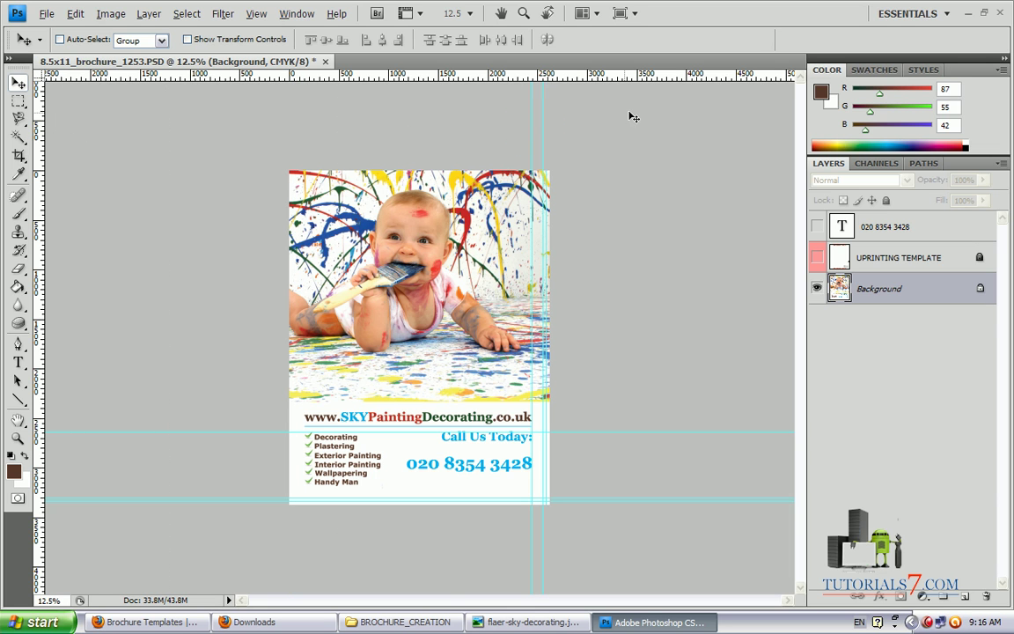
pyautogui.moveTo(543, 108); pyautogui.dragTo(35, 137)
pyautogui.moveTo(532, 122); pyautogui.dragTo(42, 137)
pyautogui.moveTo(533, 118); pyautogui.dragTo(2, 165)
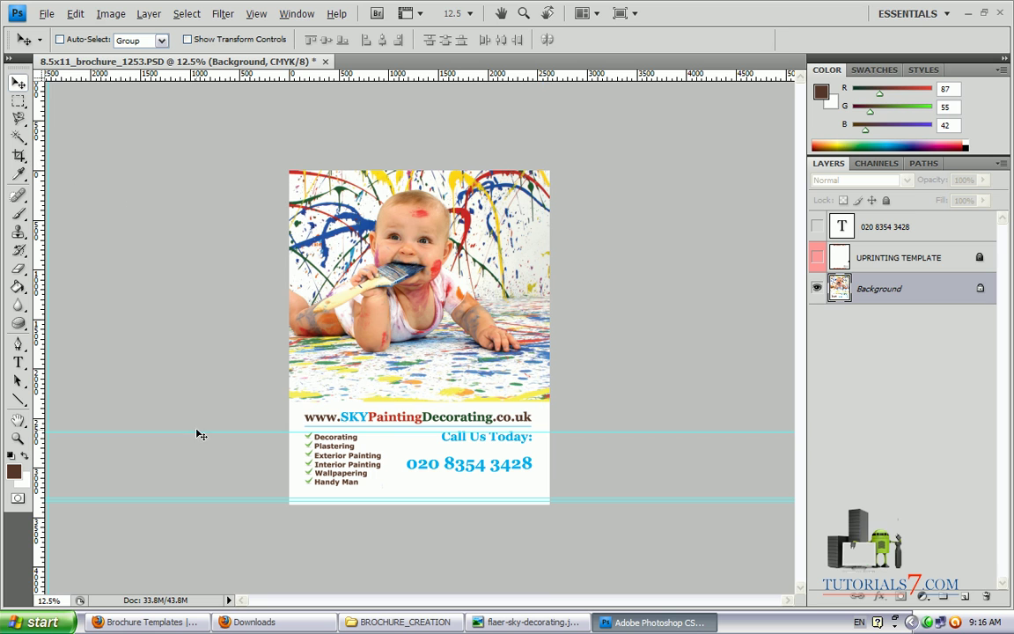
# Remove the remaining horizontal guides below the URL and at the page bottom.
pyautogui.moveTo(203, 431); pyautogui.dragTo(201, 74)
pyautogui.moveTo(277, 498); pyautogui.dragTo(296, 77)
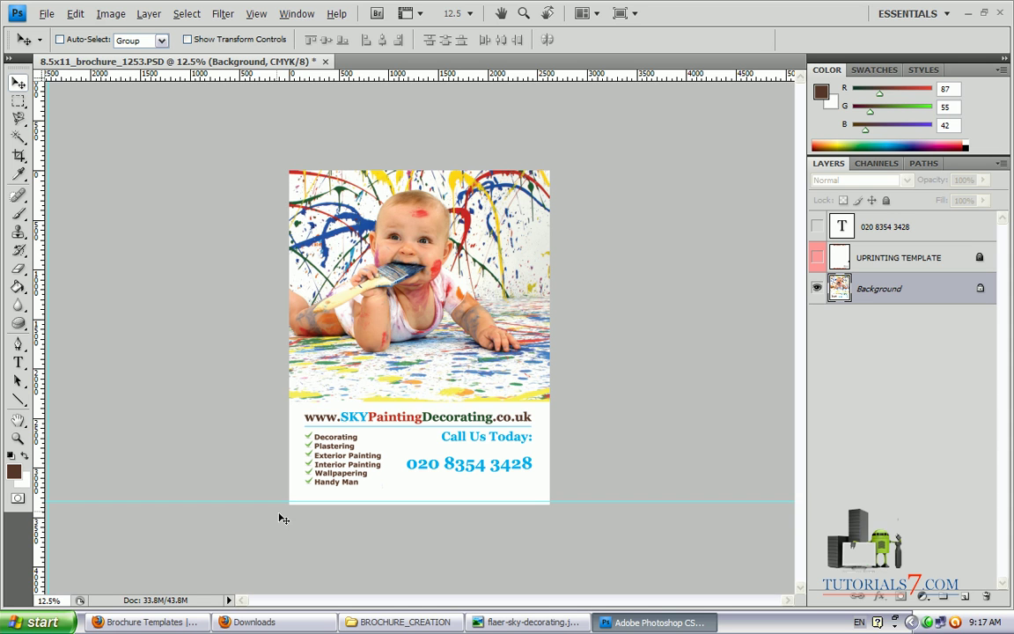
pyautogui.moveTo(272, 501); pyautogui.dragTo(320, 80)
pyautogui.moveTo(46, 214); pyautogui.dragTo(40, 212)
# Save the brochure to the Desktop as 8.5x11_brochure_1253.jpg at JPEG quality 12 (Maximum).
pyautogui.click(47, 14)
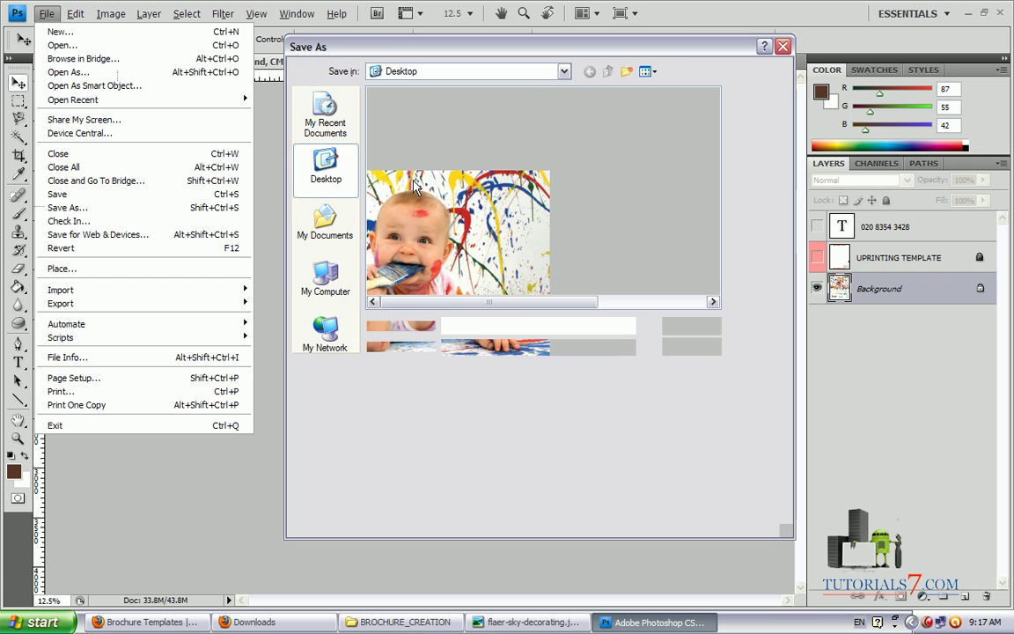
pyautogui.click(581, 347)
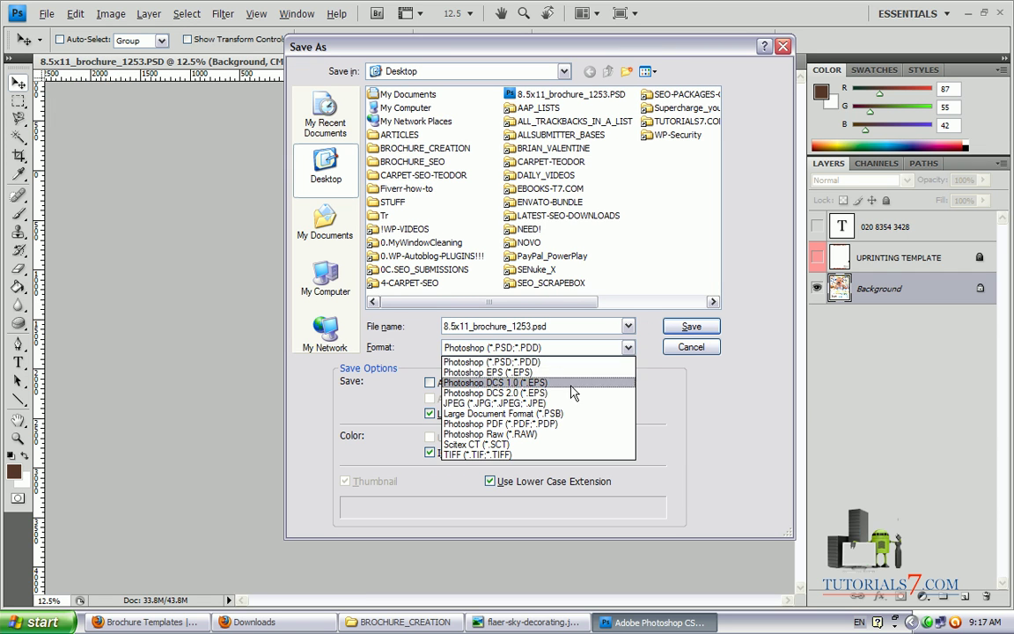
pyautogui.click(493, 403)
pyautogui.click(679, 326)
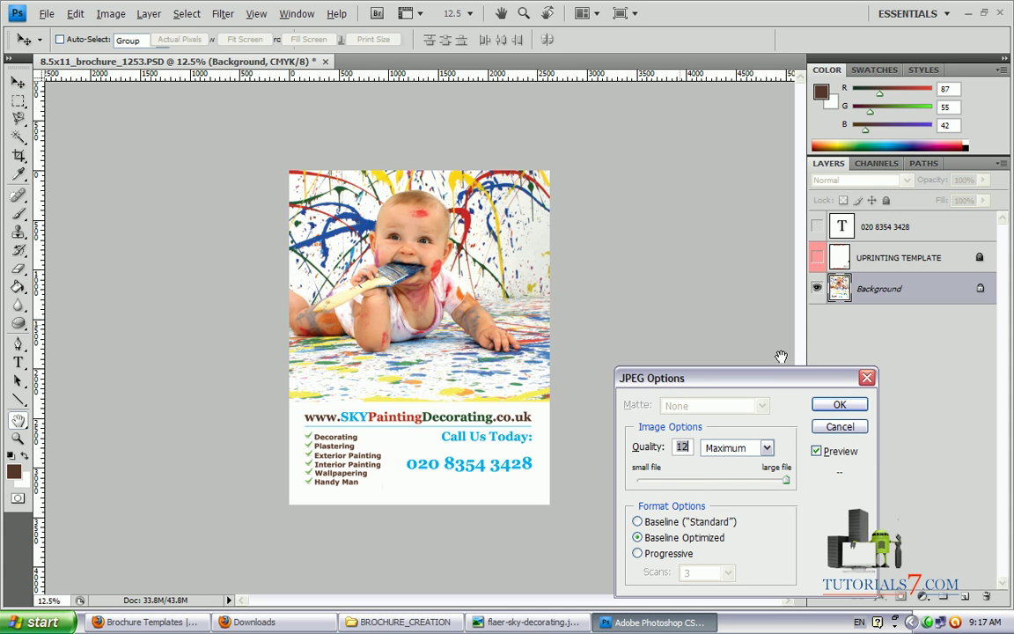
pyautogui.click(839, 404)
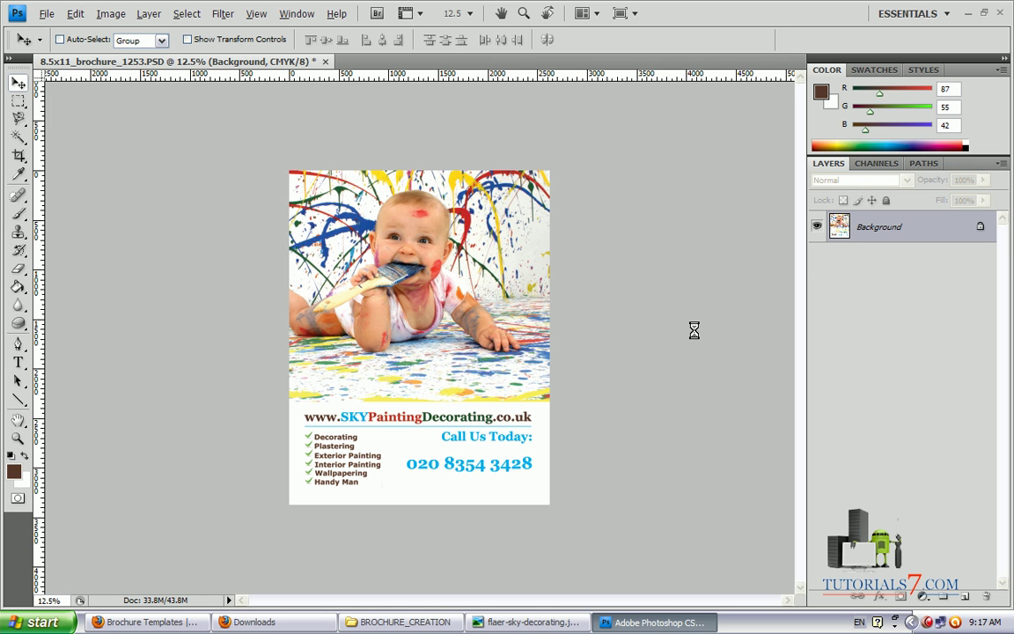
pyautogui.press('super+d')
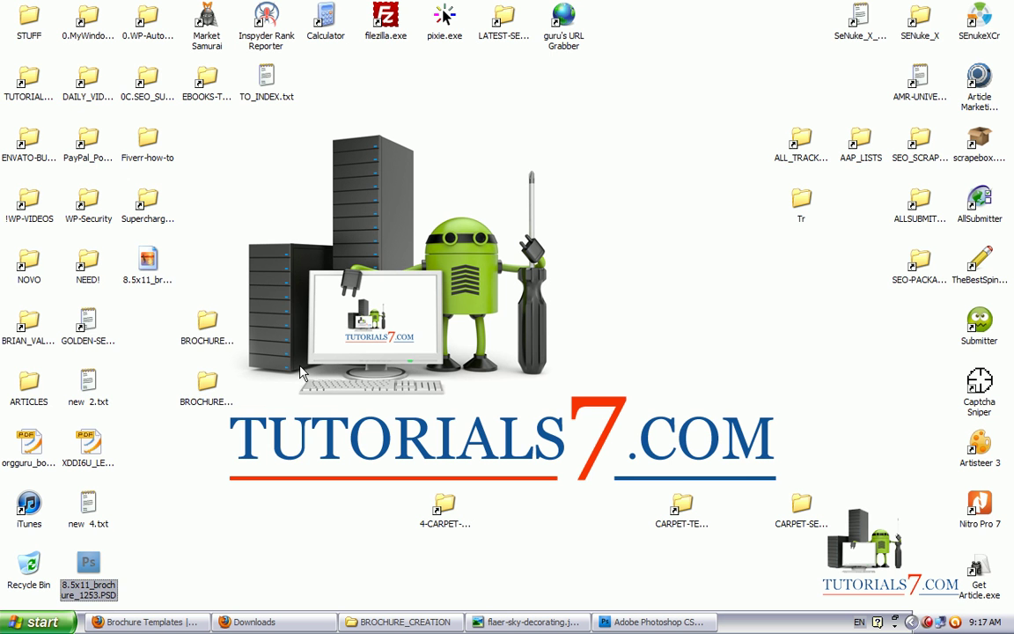
pyautogui.click(149, 264)
pyautogui.doubleClick(150, 264)
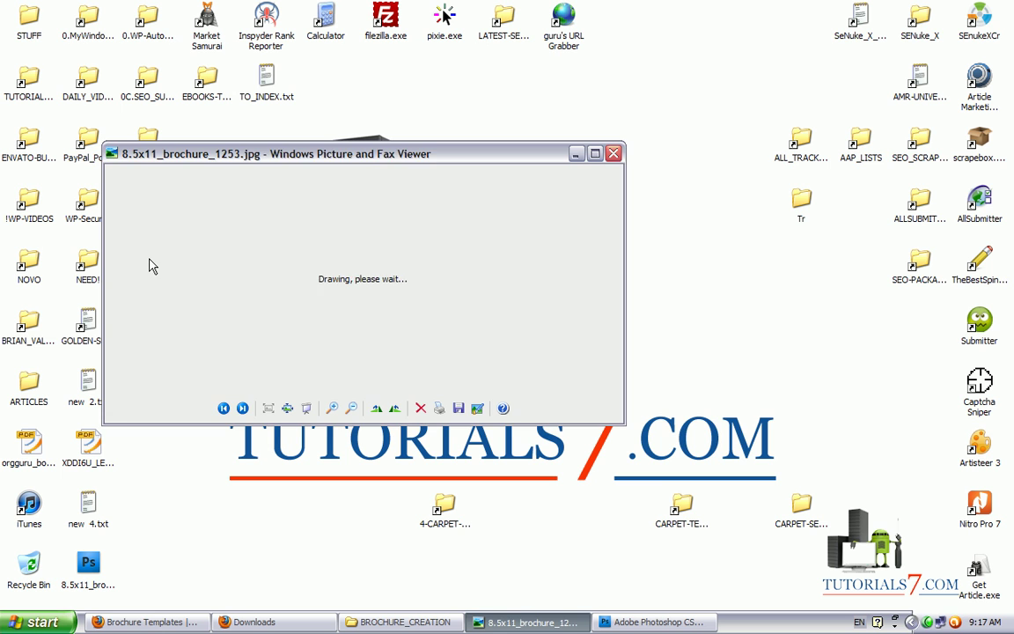
pyautogui.click(596, 154)
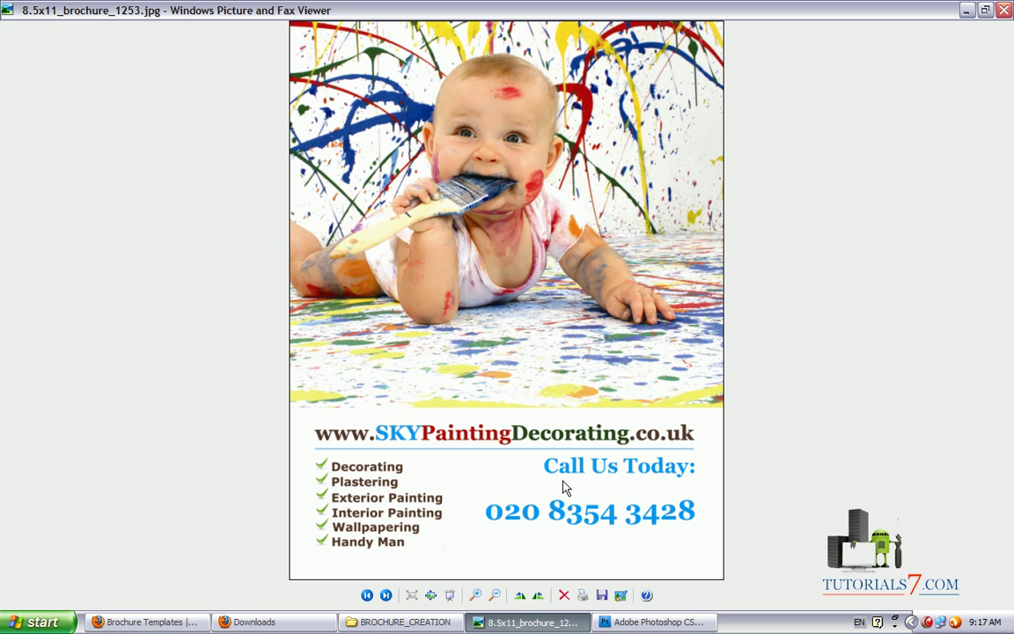
pyautogui.click(1004, 10)
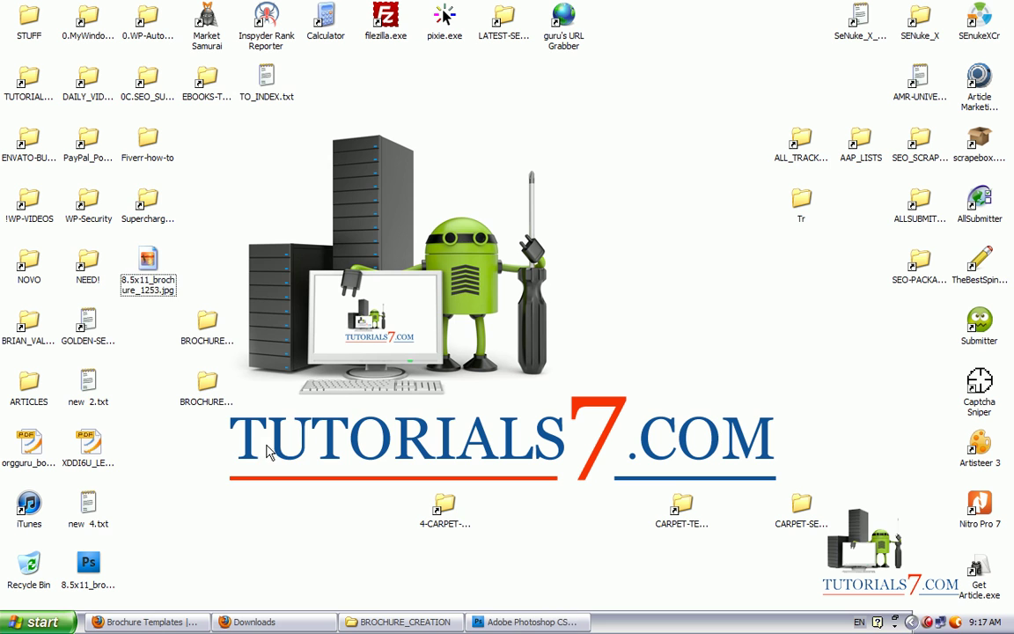
pyautogui.click(244, 620)
# Clear and close the Firefox downloads list, then show the Brochure Templates page from the top.
pyautogui.click(134, 521)
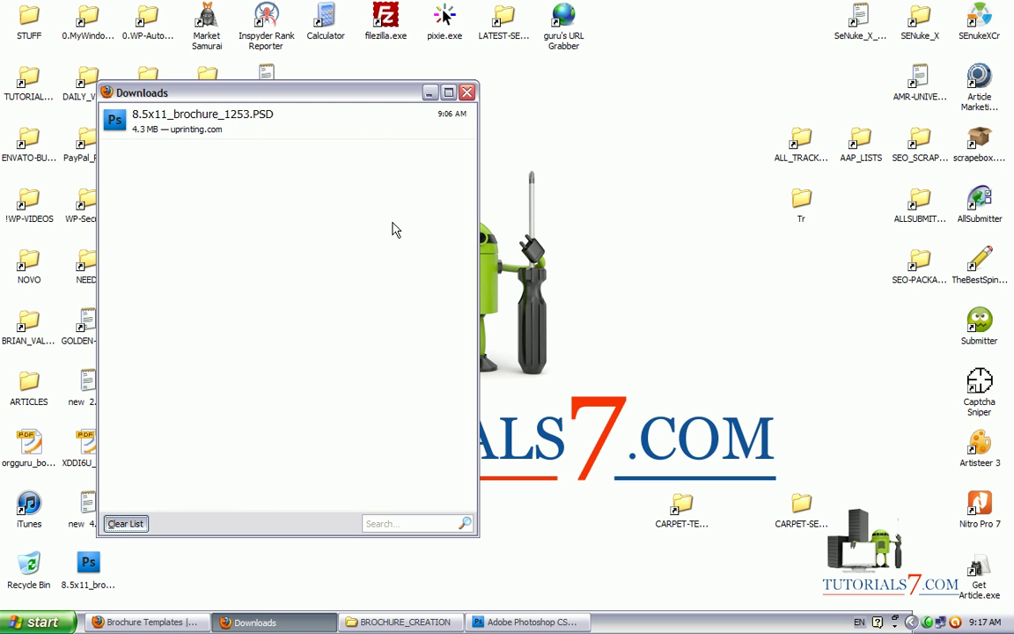
pyautogui.click(467, 92)
pyautogui.click(143, 622)
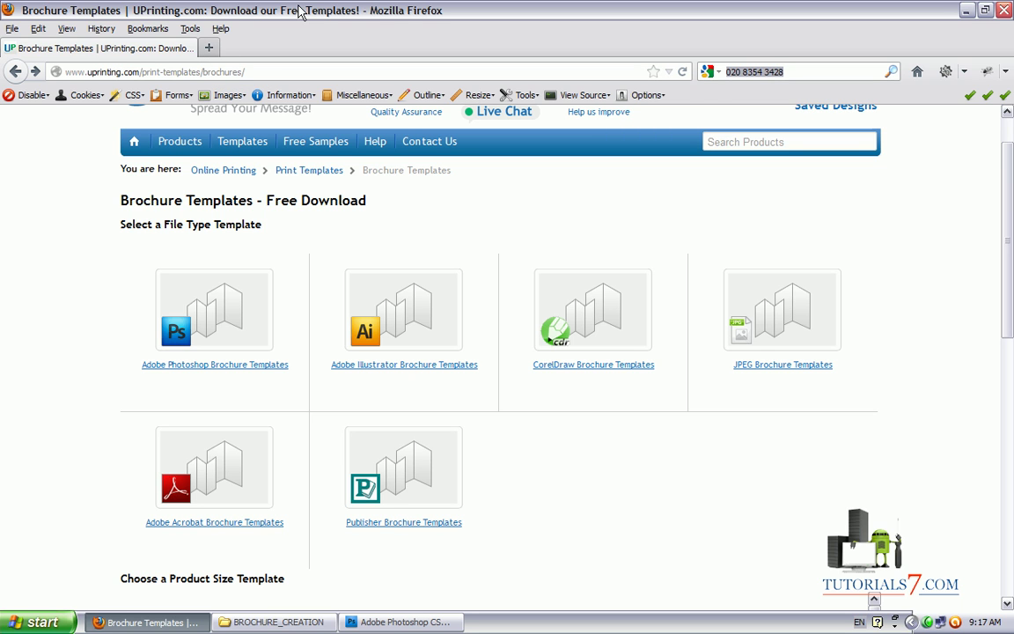
pyautogui.scroll(1, 986, 176)
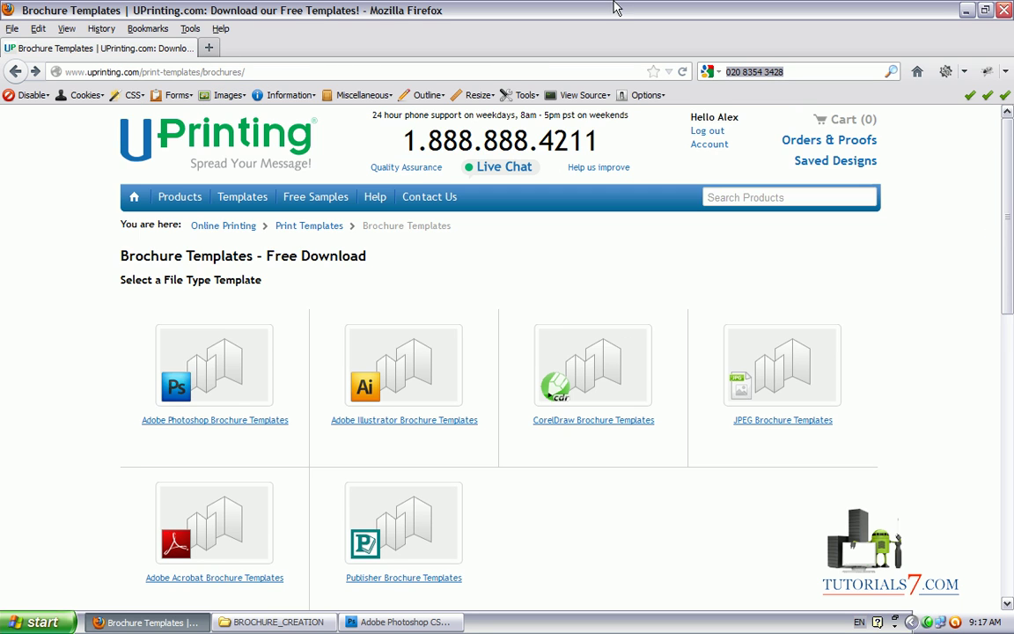